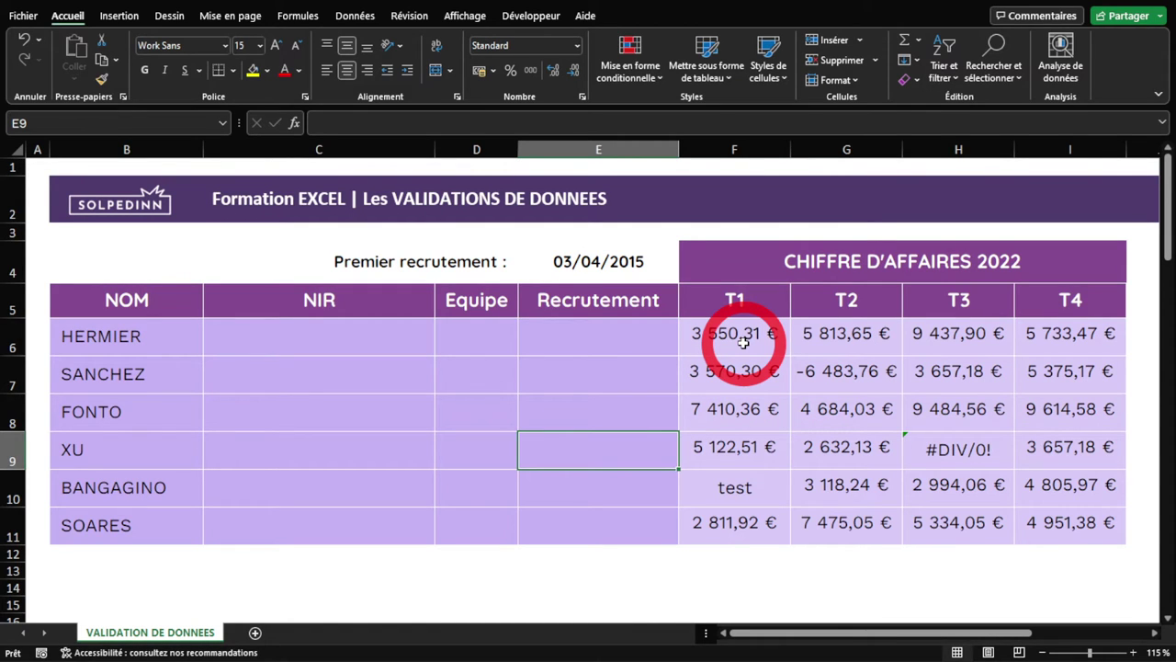
- Inspect the bad entries (-6 483,76 € in G7, #DIV/0! in H9, 'test' in F10), then select F6:I11
drag(740, 338, 1077, 524)
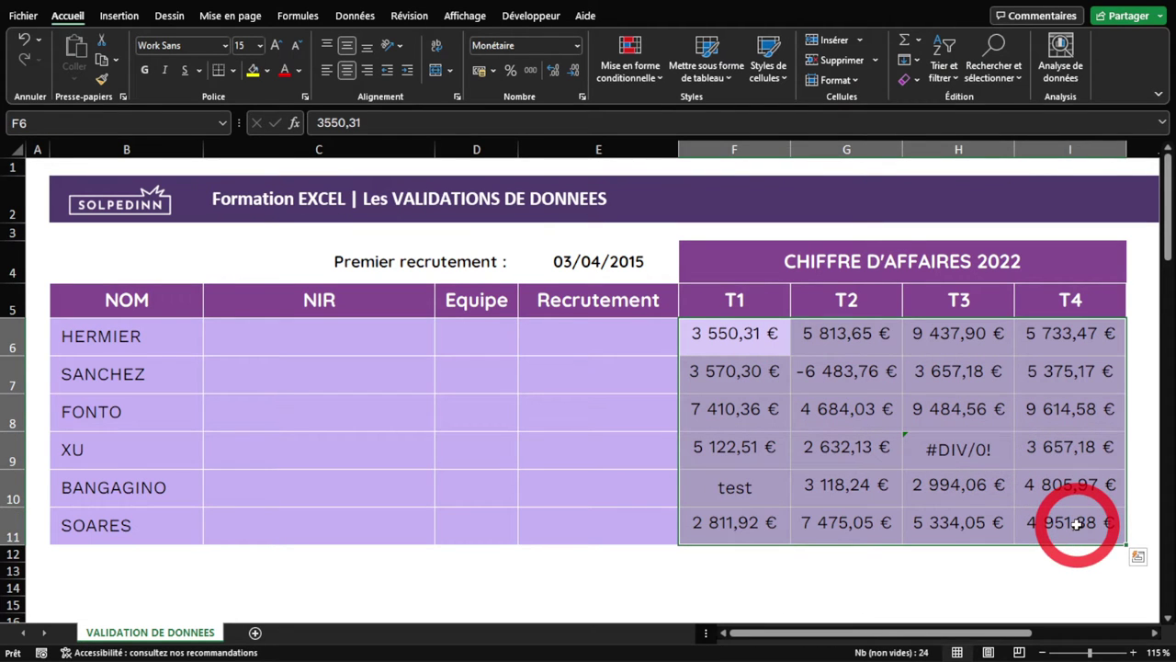
ctrl+scroll(834, 476, up, 3)
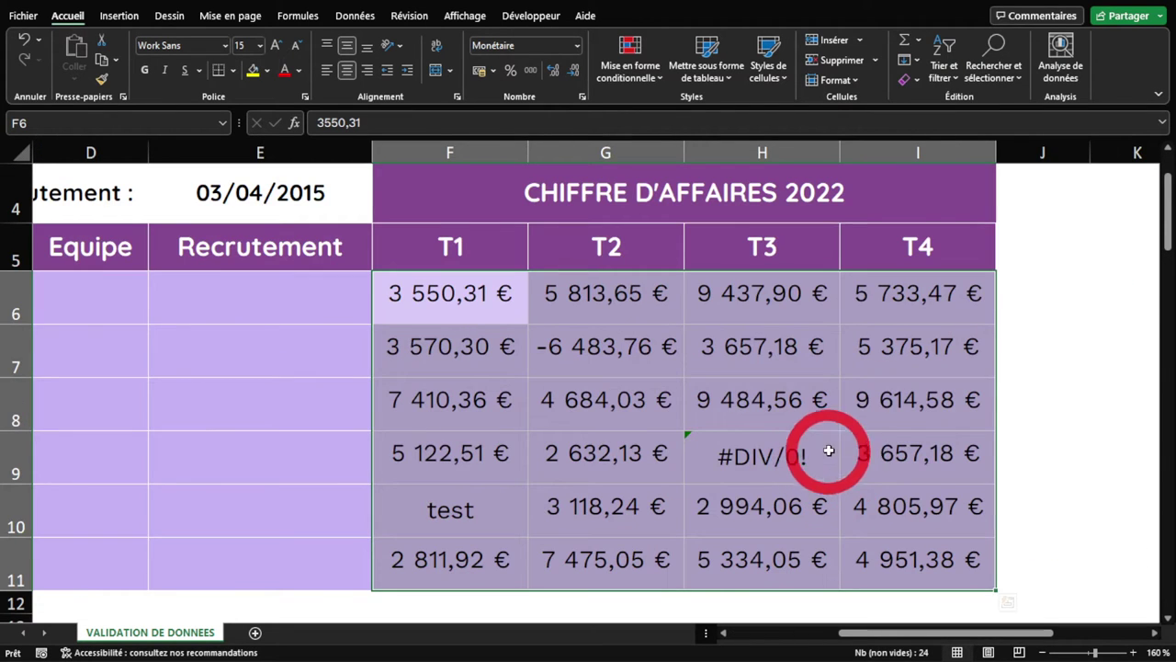
click(583, 356)
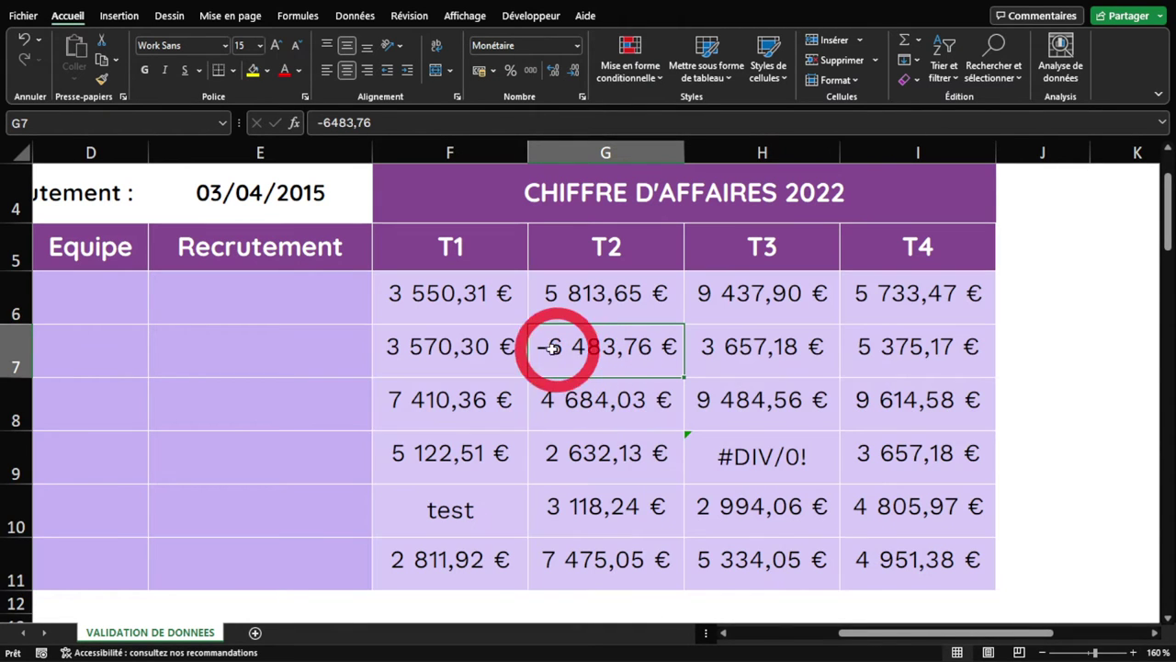
ctrl+click(739, 457)
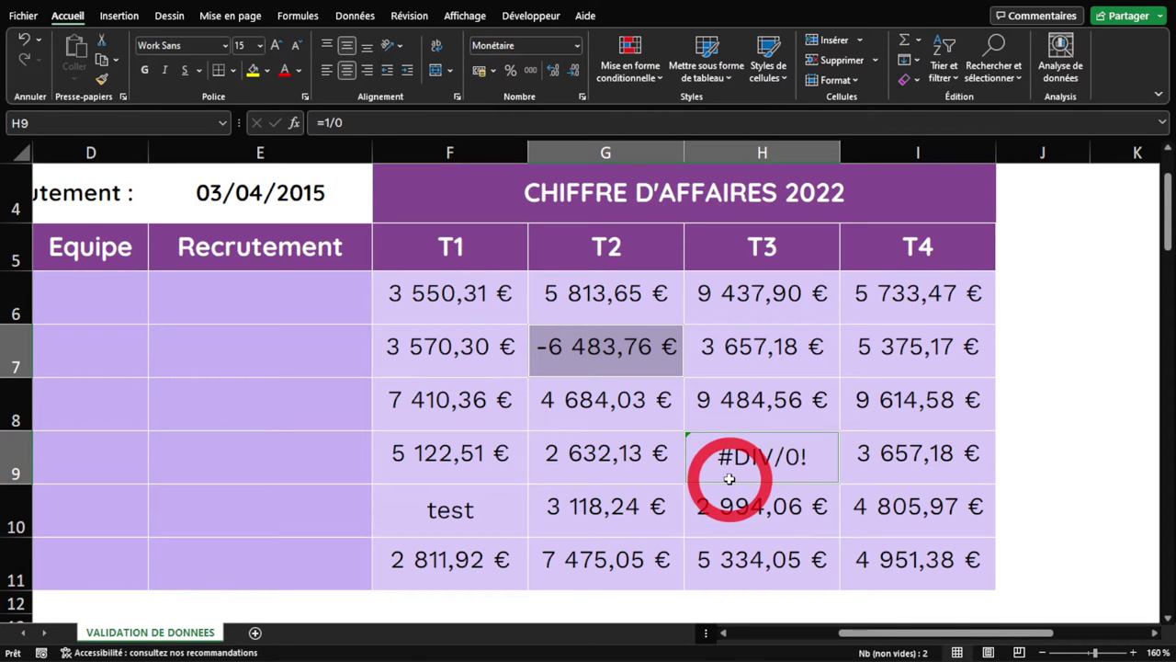
ctrl+click(456, 510)
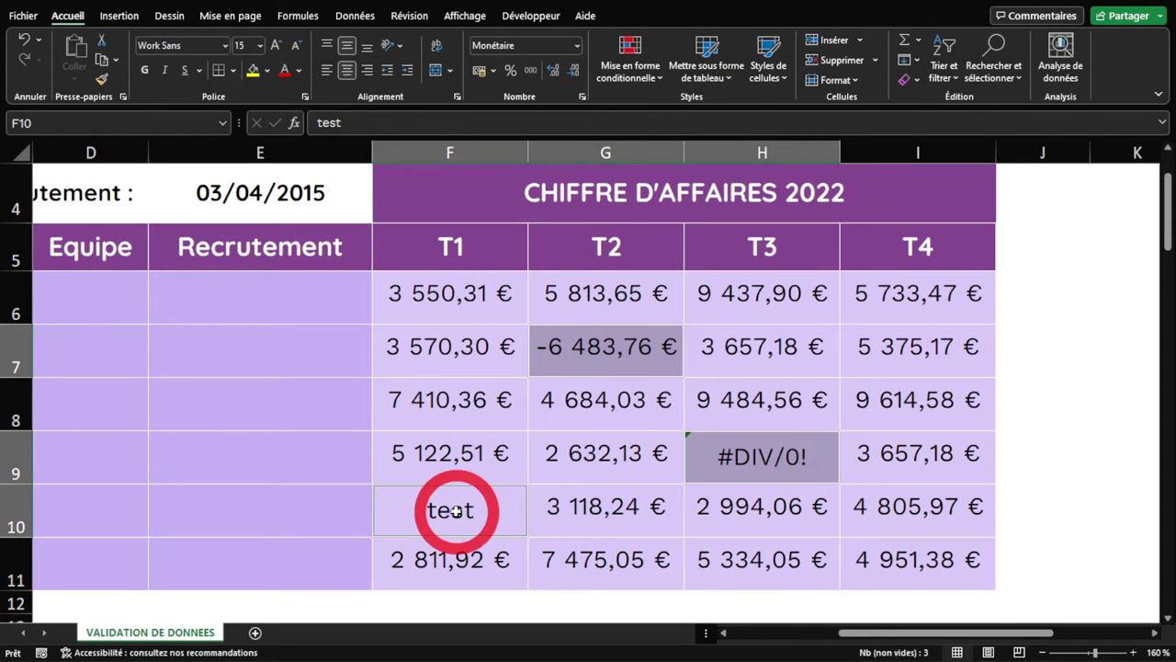
drag(450, 303, 903, 558)
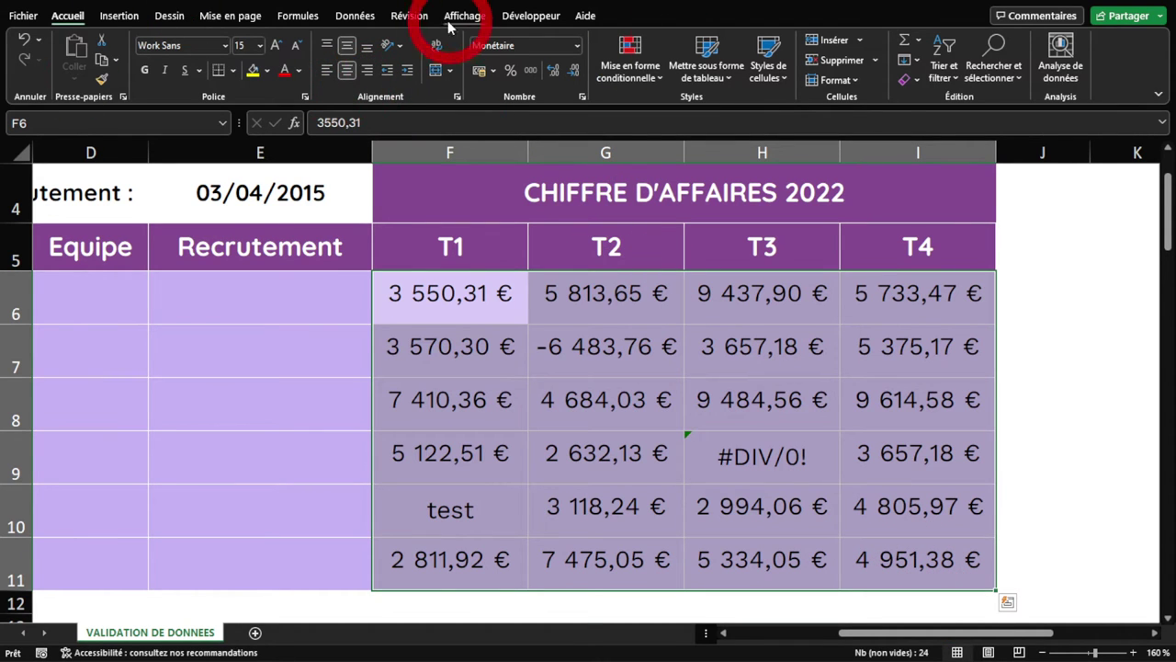
- Add a validation rule to F6:I11 allowing only decimals greater than or equal to 0
click(355, 15)
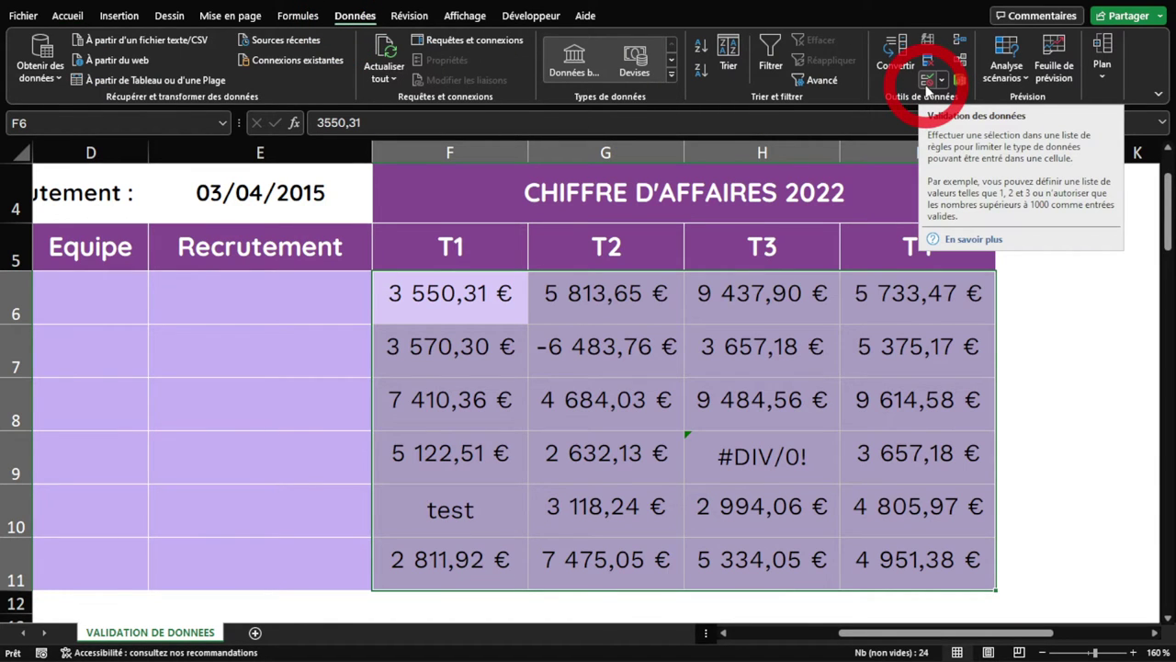
click(927, 81)
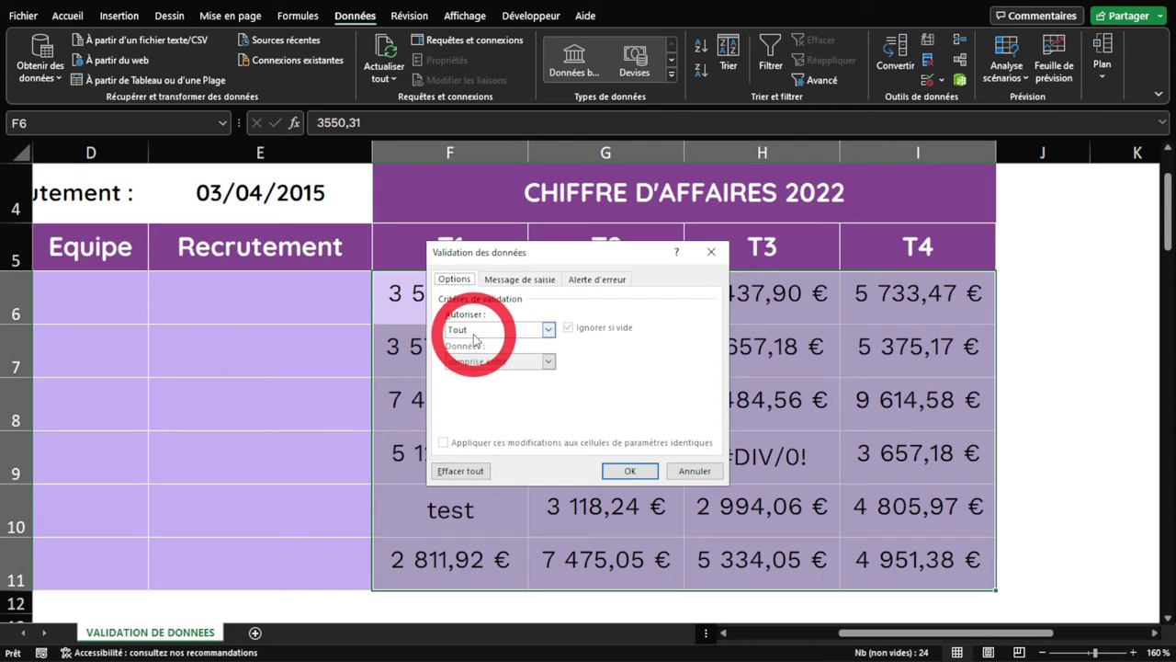
click(474, 332)
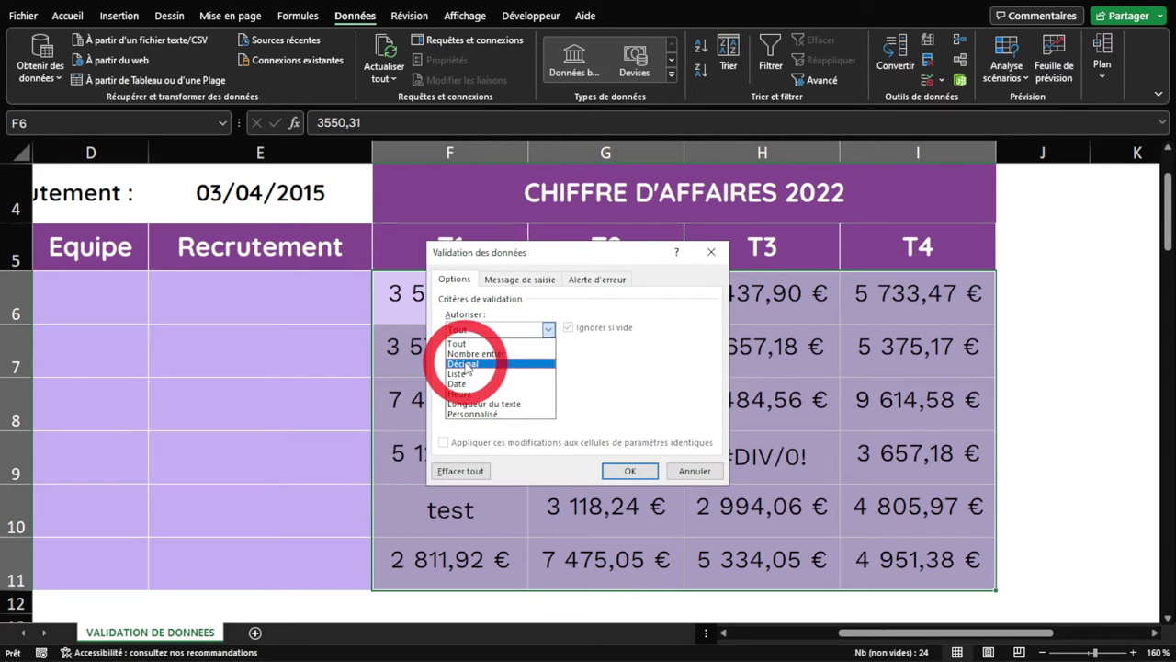
click(463, 364)
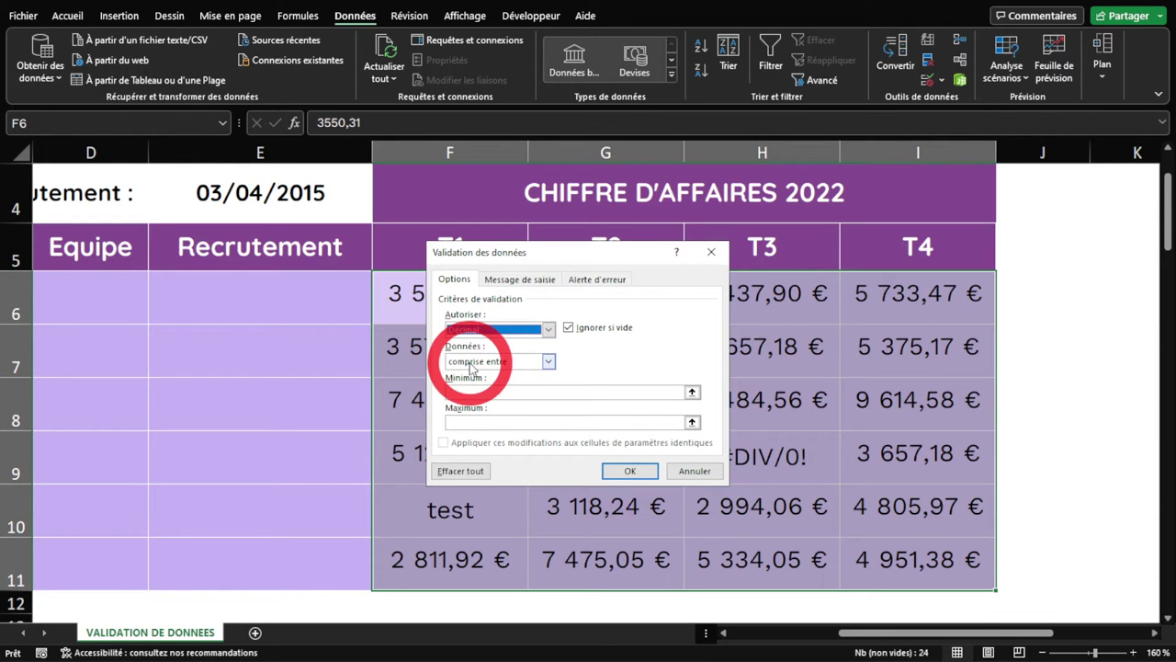
click(470, 364)
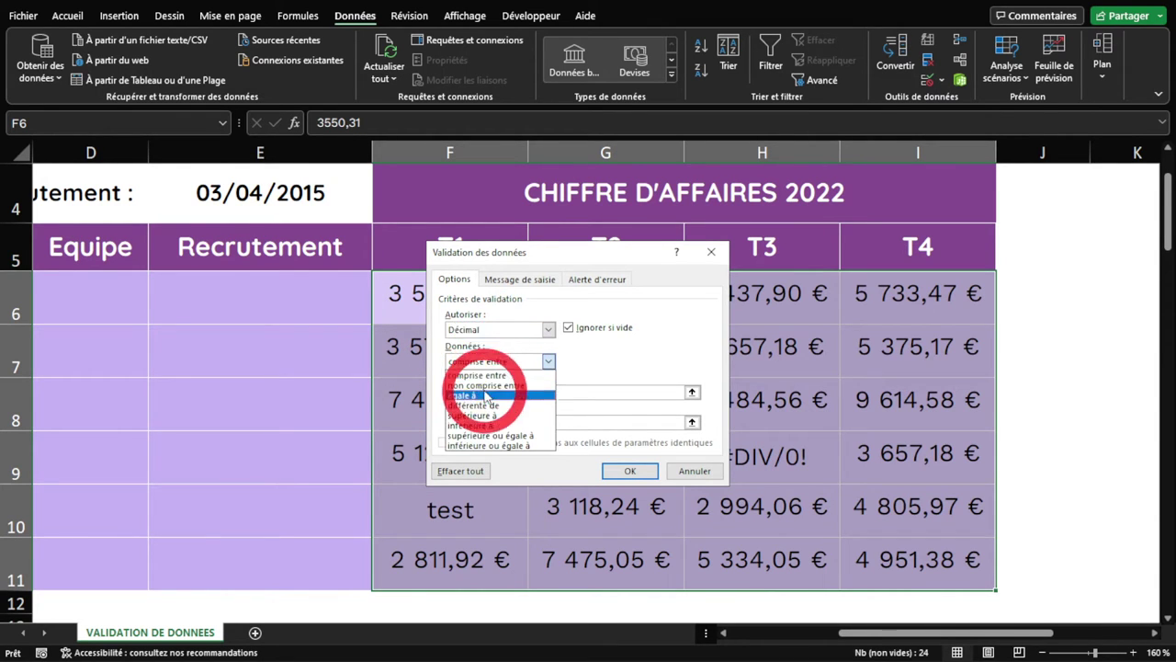
click(501, 437)
text(0)
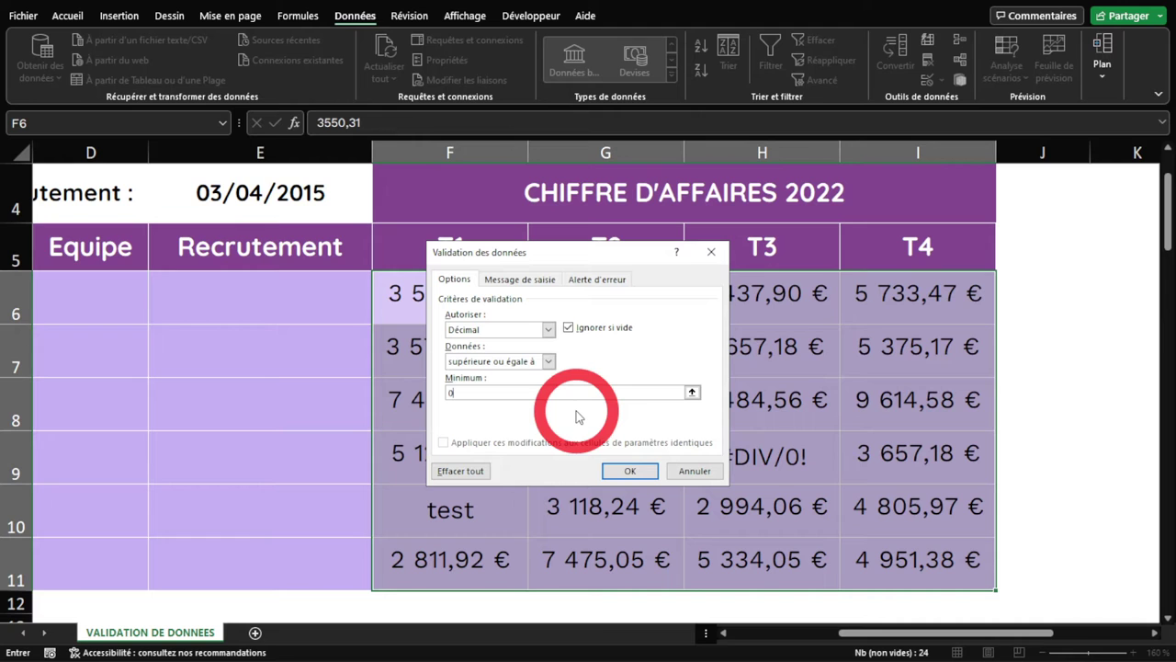
click(631, 470)
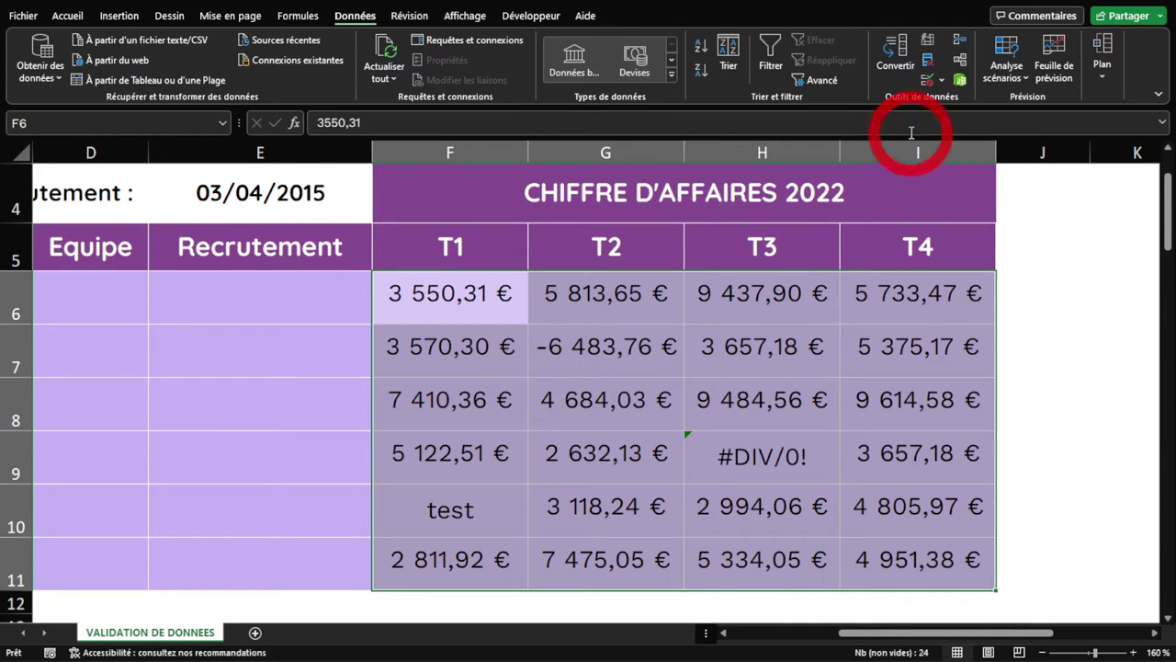
- Circle the invalid data and remove the minus sign so G7 reads 6 483,76 €
click(939, 81)
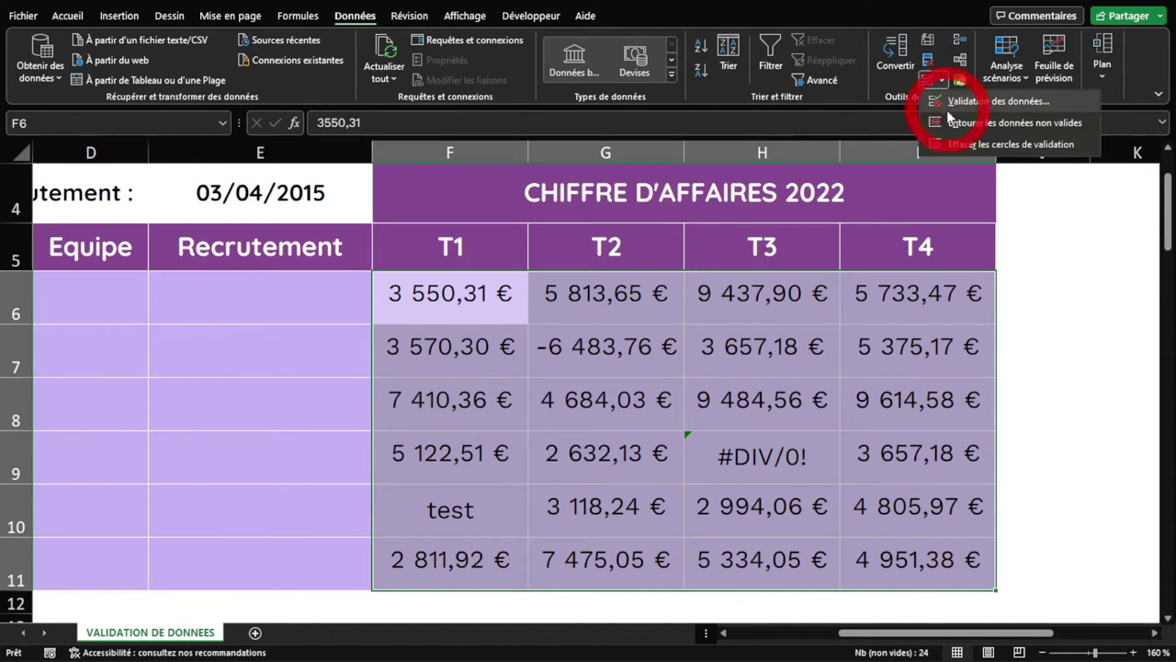
click(953, 127)
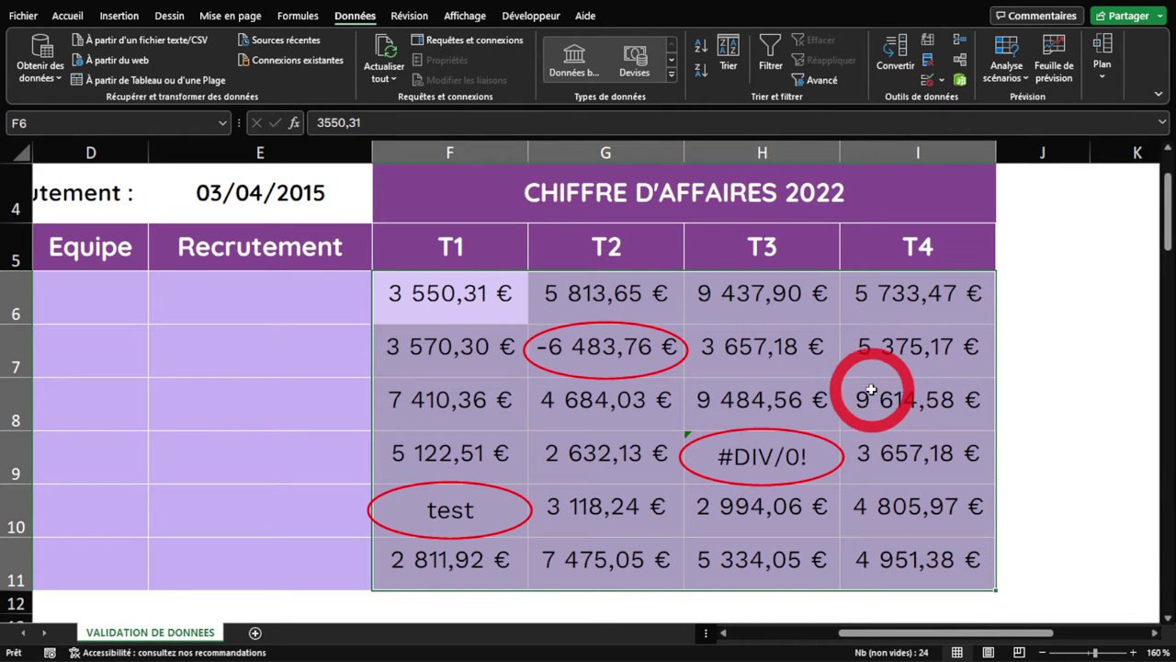
double_click(549, 350)
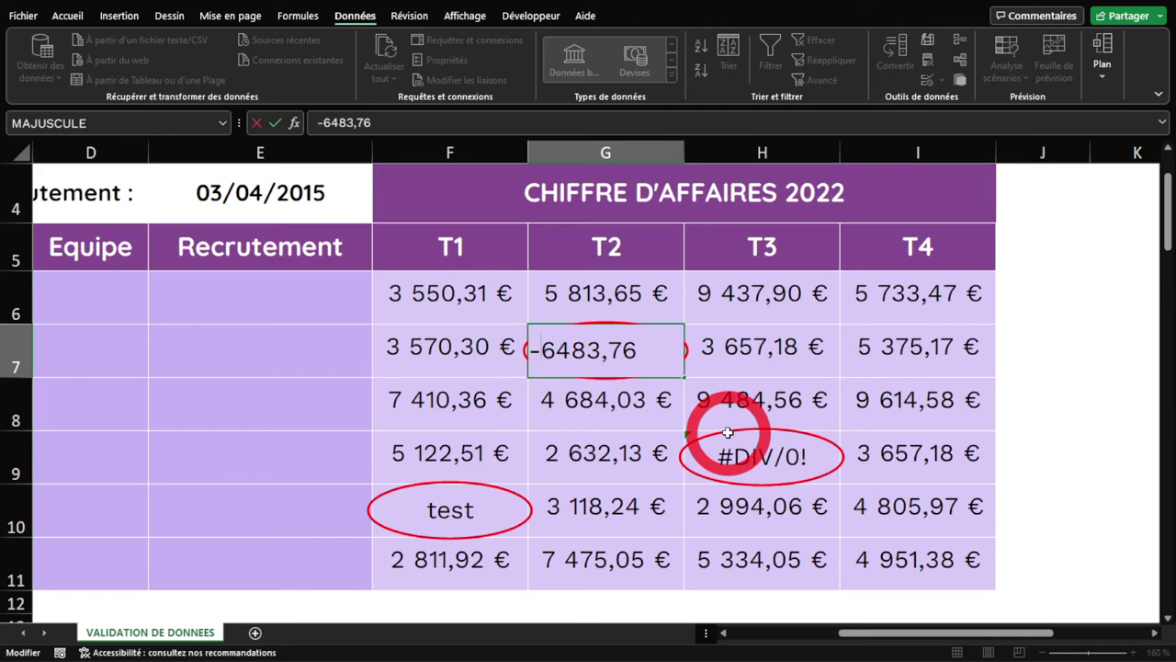
key(BackSpace)
key(Return)
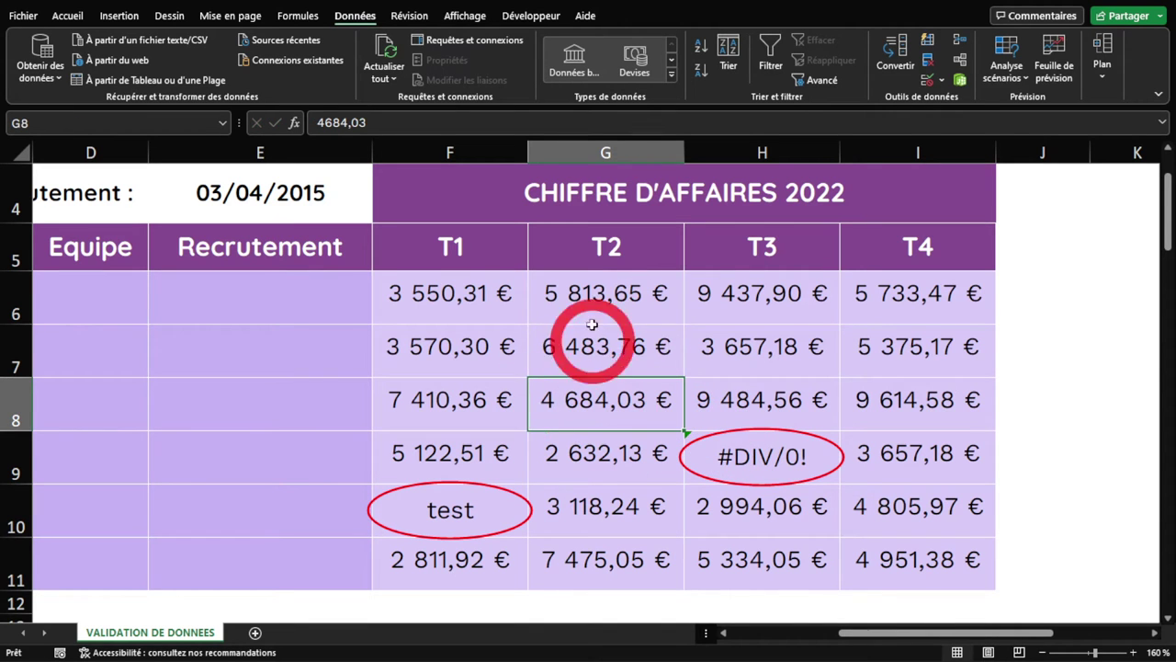
- Copy 3 570,30 € from F7 over the 'test' entry in F10
click(450, 368)
key(ctrl+c)
click(436, 507)
key(ctrl+v)
key(Escape)
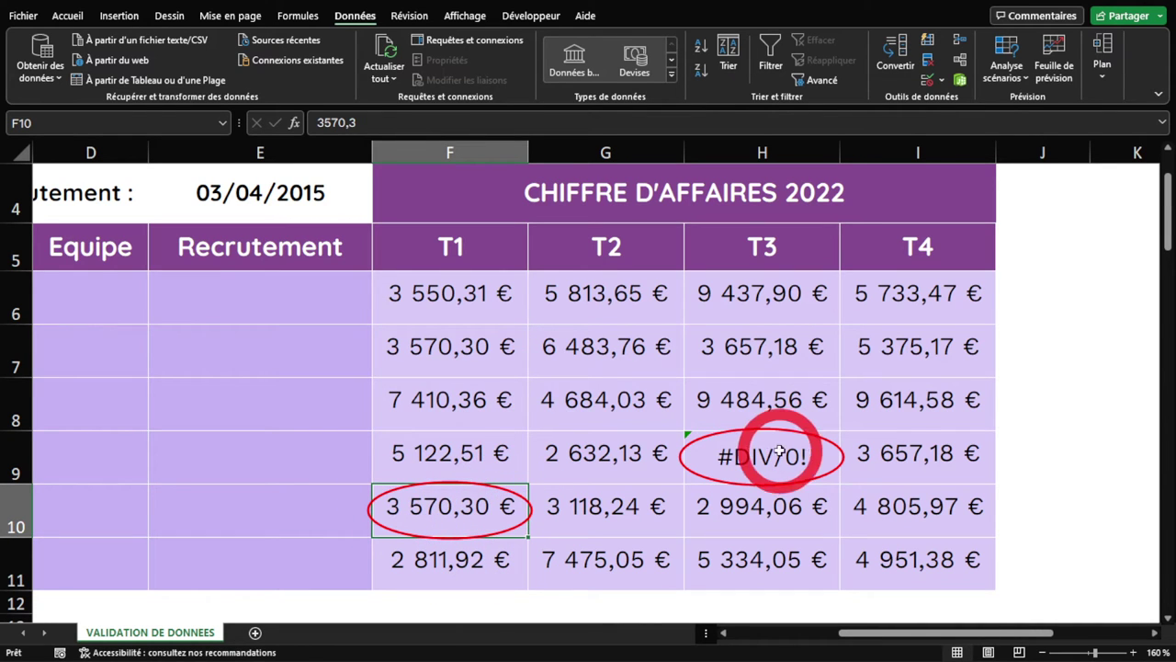
- Copy 9 614,58 € from I8 over the #DIV/0! error in H9
click(868, 415)
key(ctrl+c)
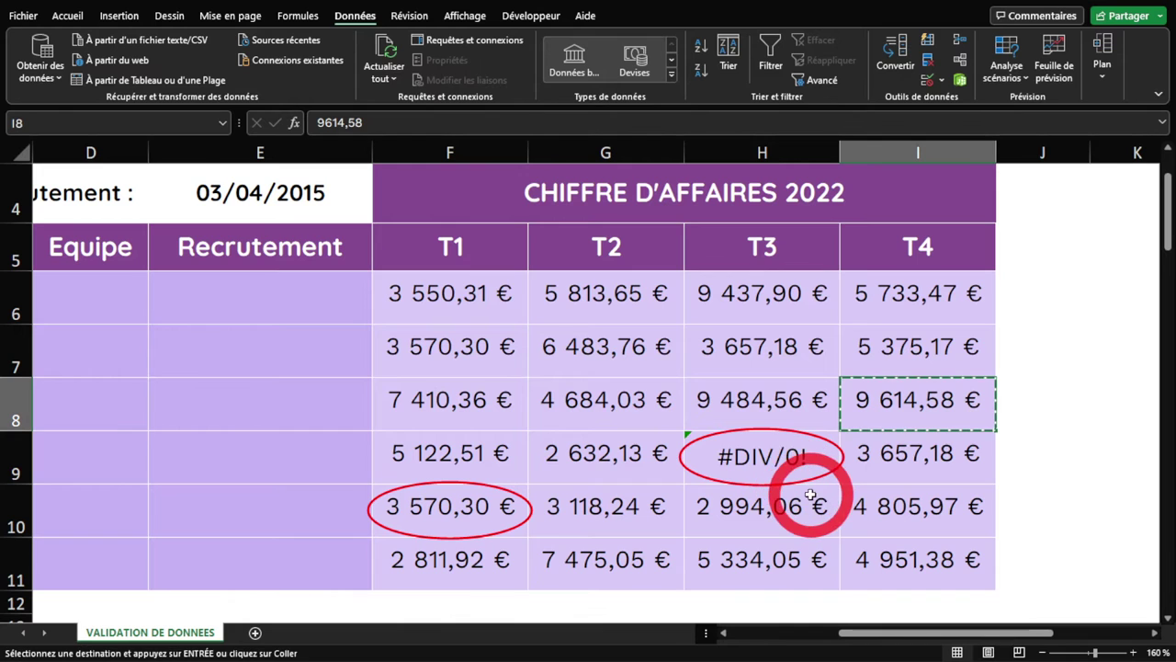
click(749, 454)
key(ctrl+v)
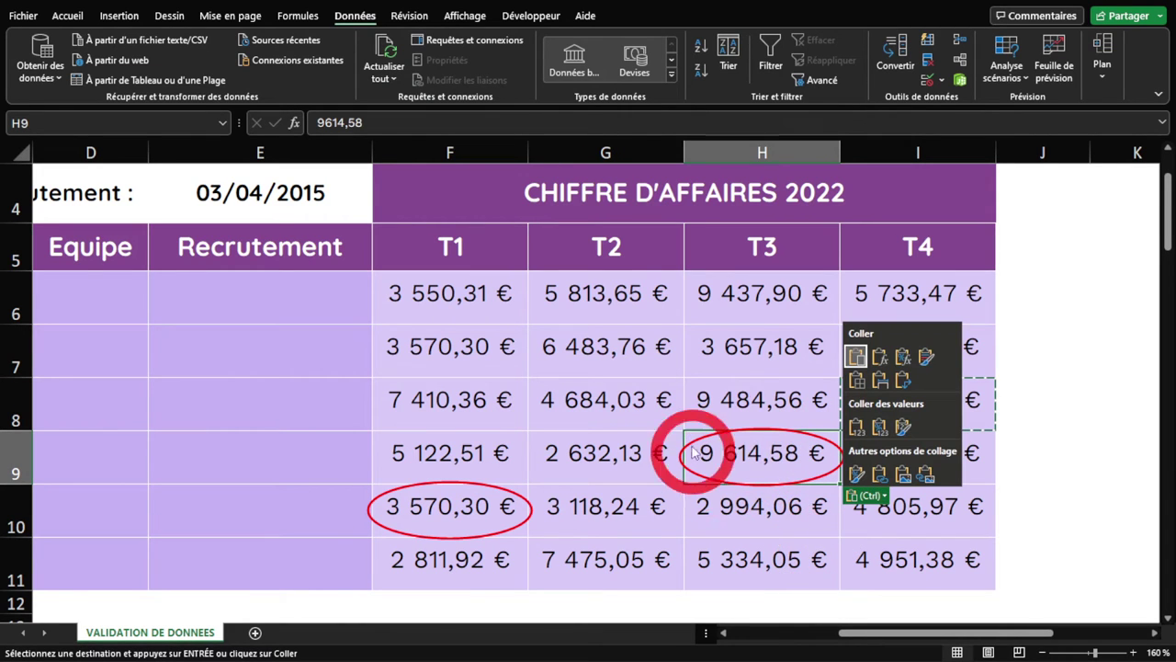
key(Escape)
click(752, 508)
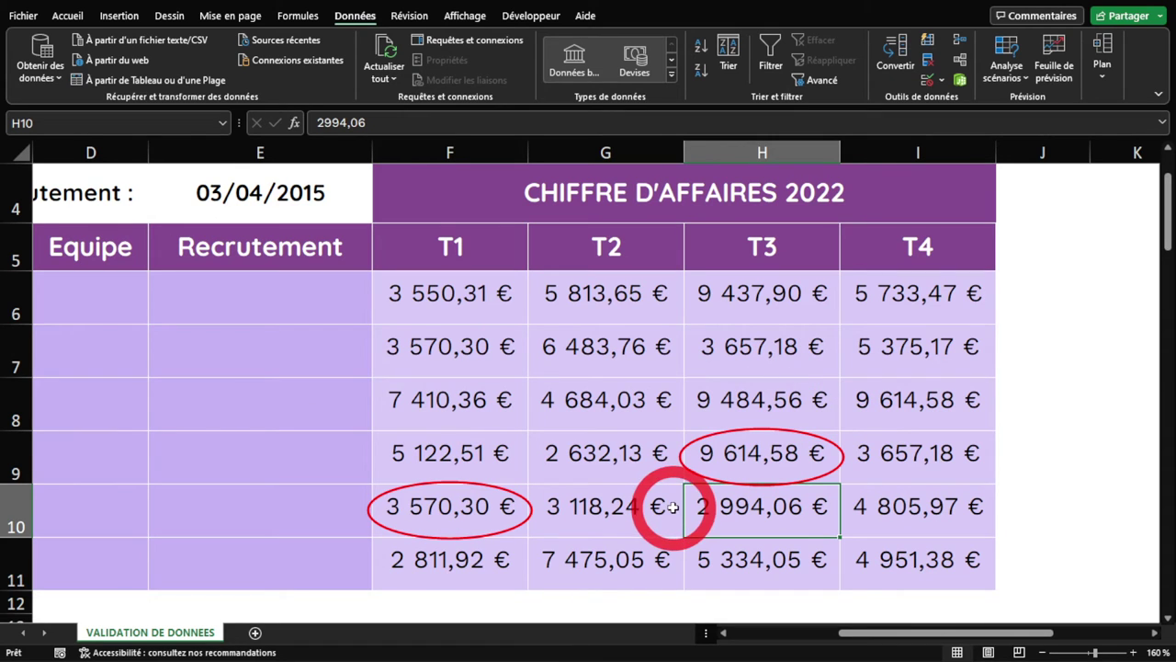
click(939, 82)
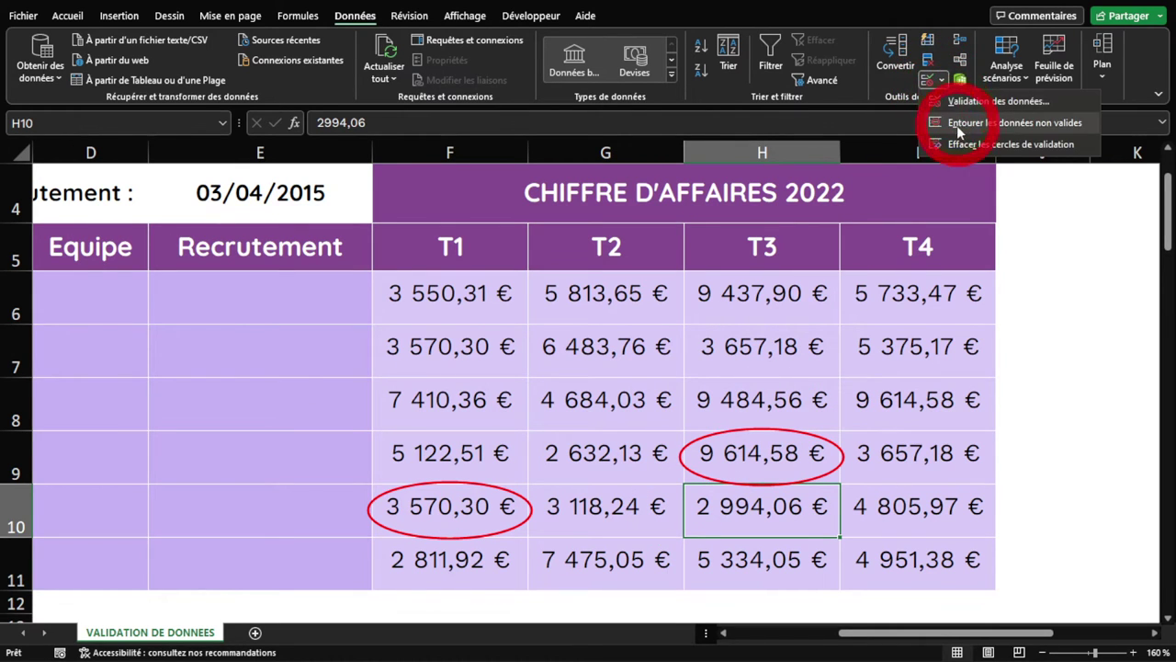
- Clear the validation circles, try -123 in G7, cancel the refused entry, and reselect F6:I11
click(1002, 149)
click(779, 439)
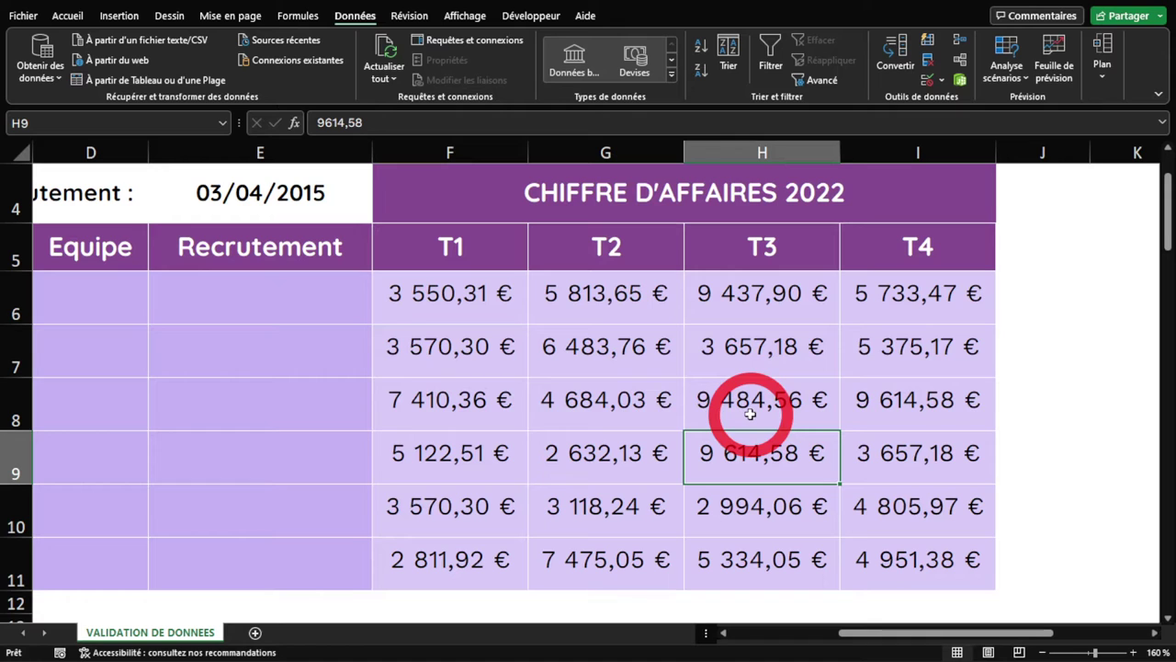
click(625, 367)
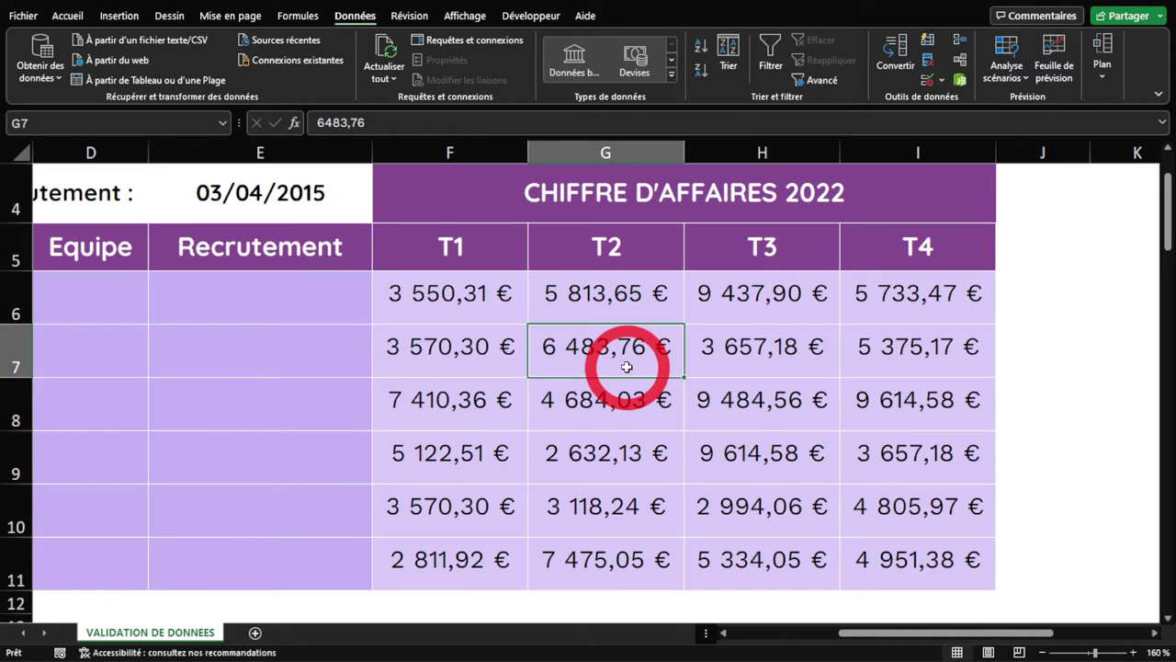
text(-123)
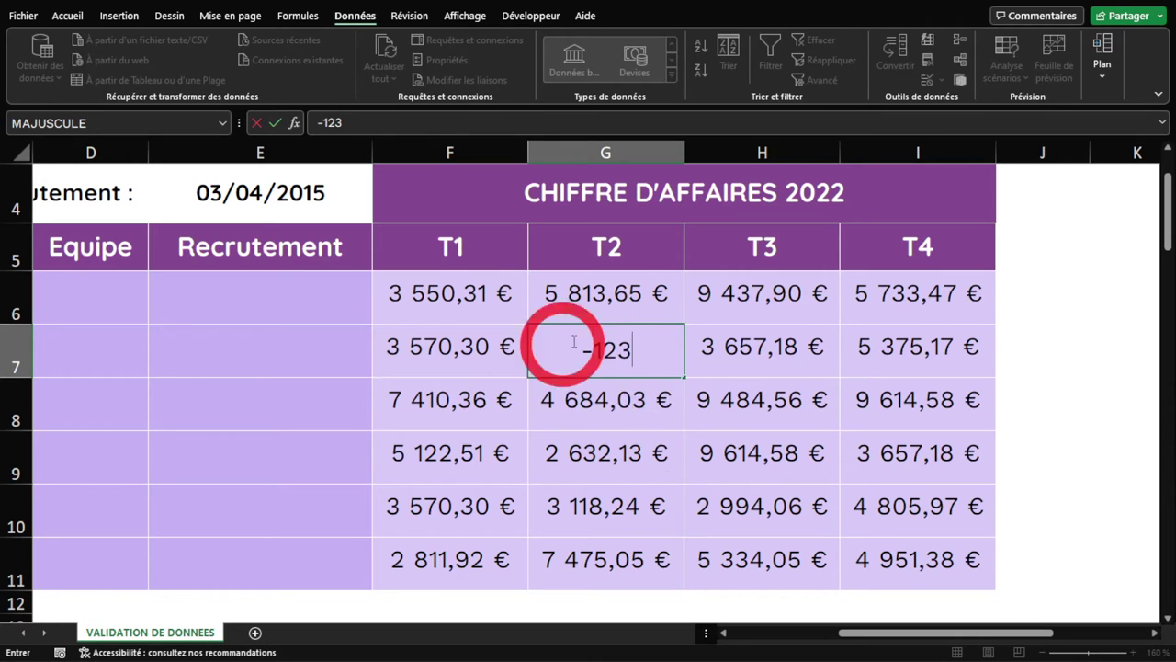
key(Return)
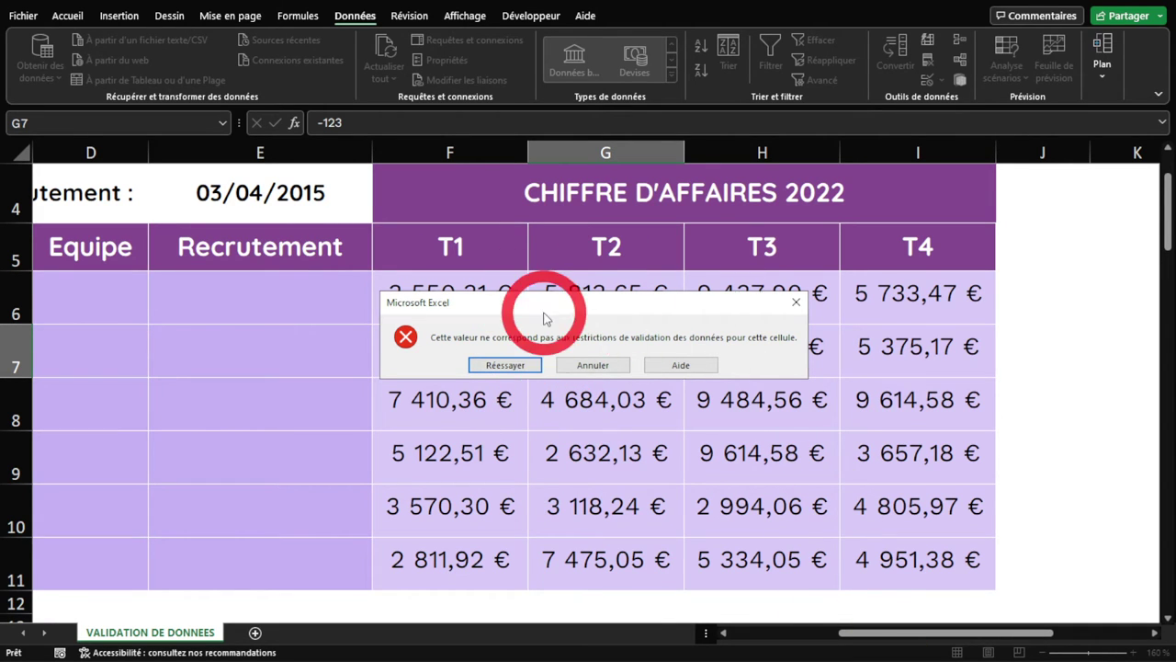
key(Escape)
mouse_move(424, 322)
mouse_down()
mouse_move(404, 368)
mouse_move(974, 559)
mouse_up()
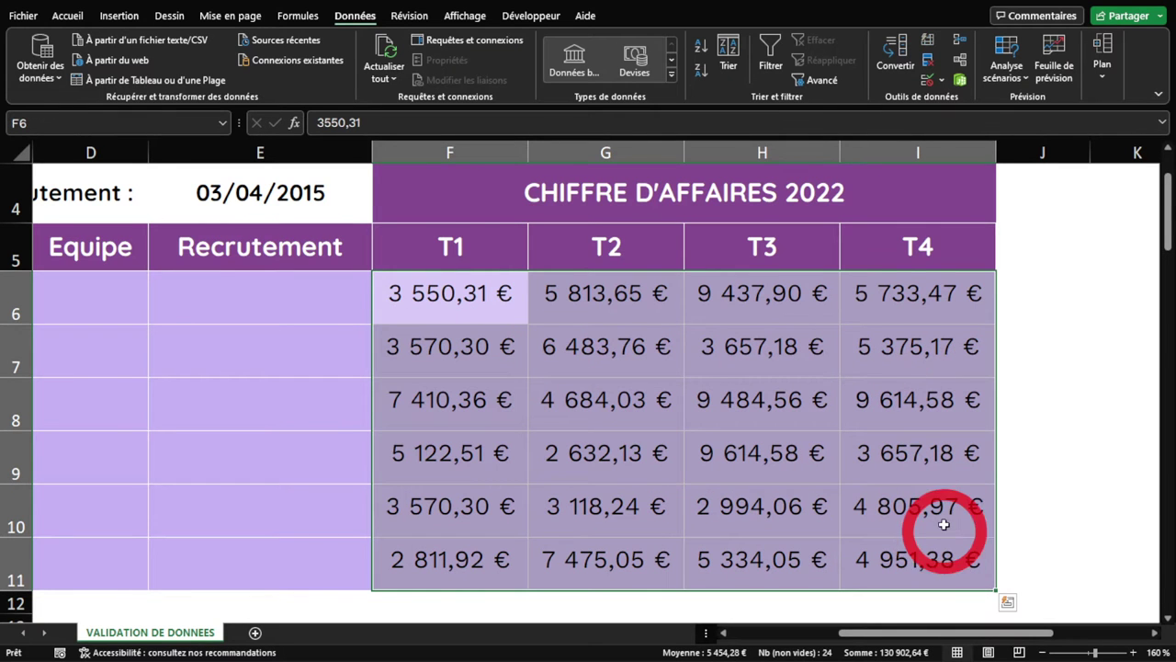
- Give the revenue cells an input message titled AVERTISSEMENT
click(926, 83)
click(506, 281)
click(593, 279)
click(523, 279)
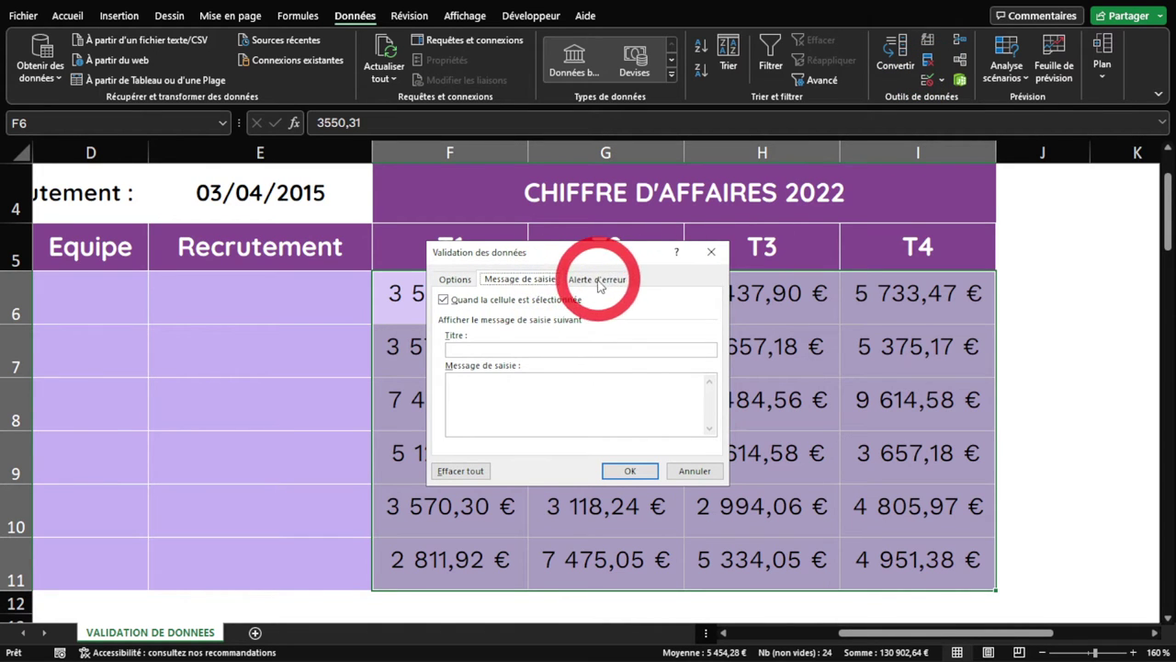
click(474, 349)
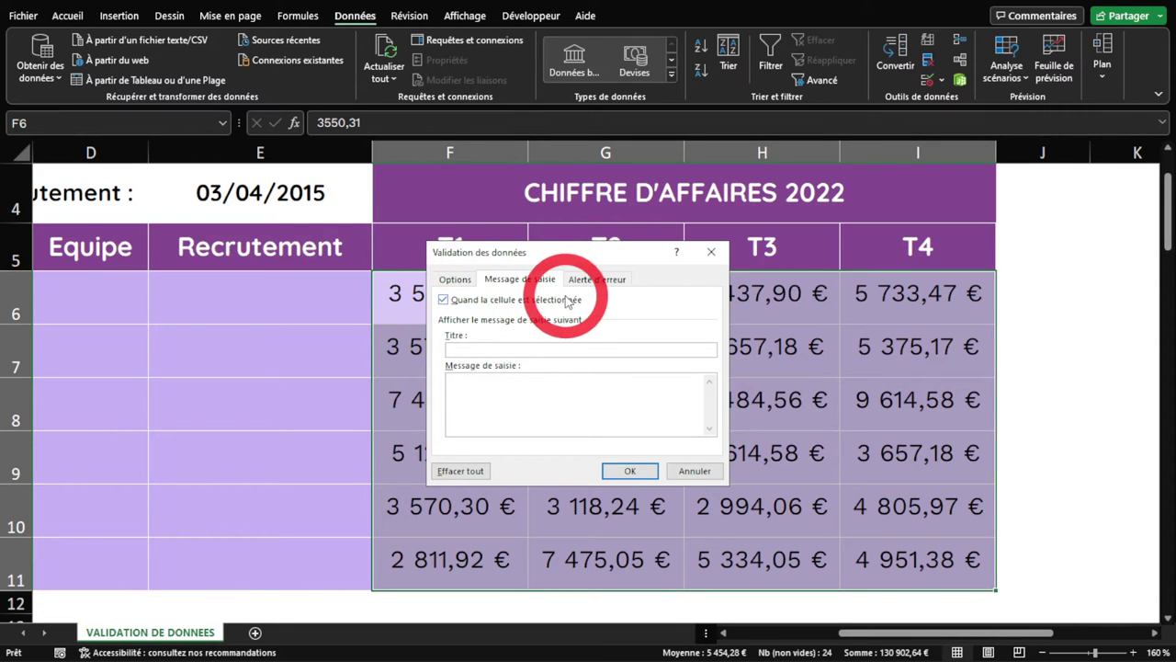
text(AVERTISSEMENT)
text(Seules les valeurs supérieures ou égales à 0 sont autorisées !)
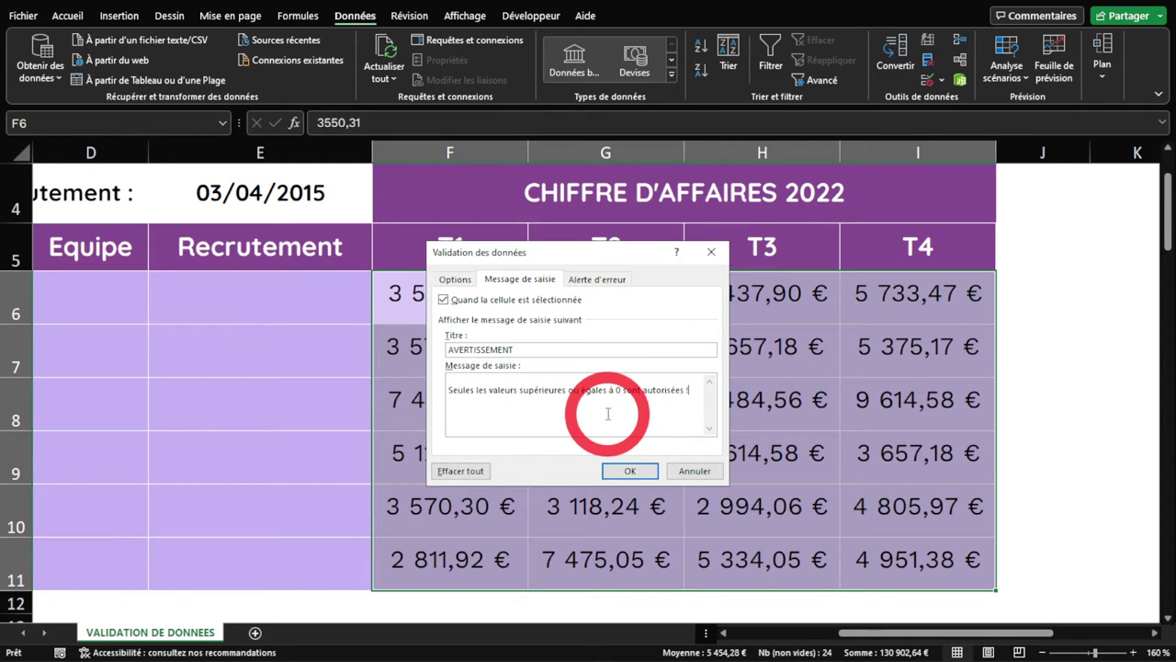
- Add an ERREUR stop alert reading « Je vous avais prévenu.e ! » and apply the rule
click(599, 281)
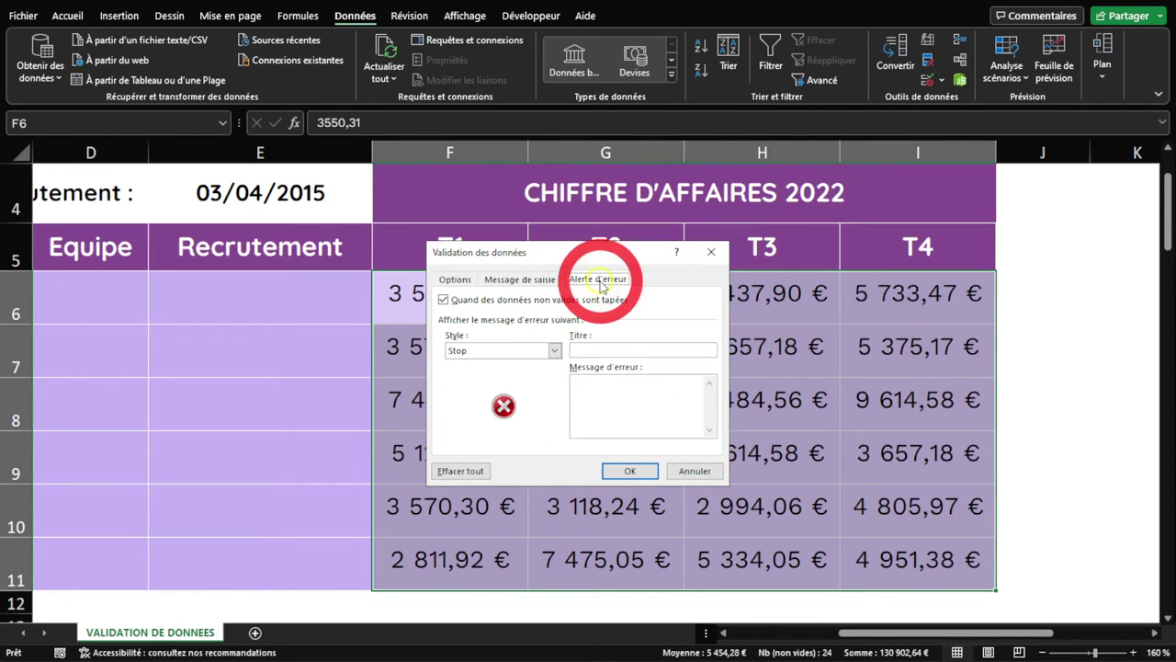
click(620, 351)
text(ERREUR)
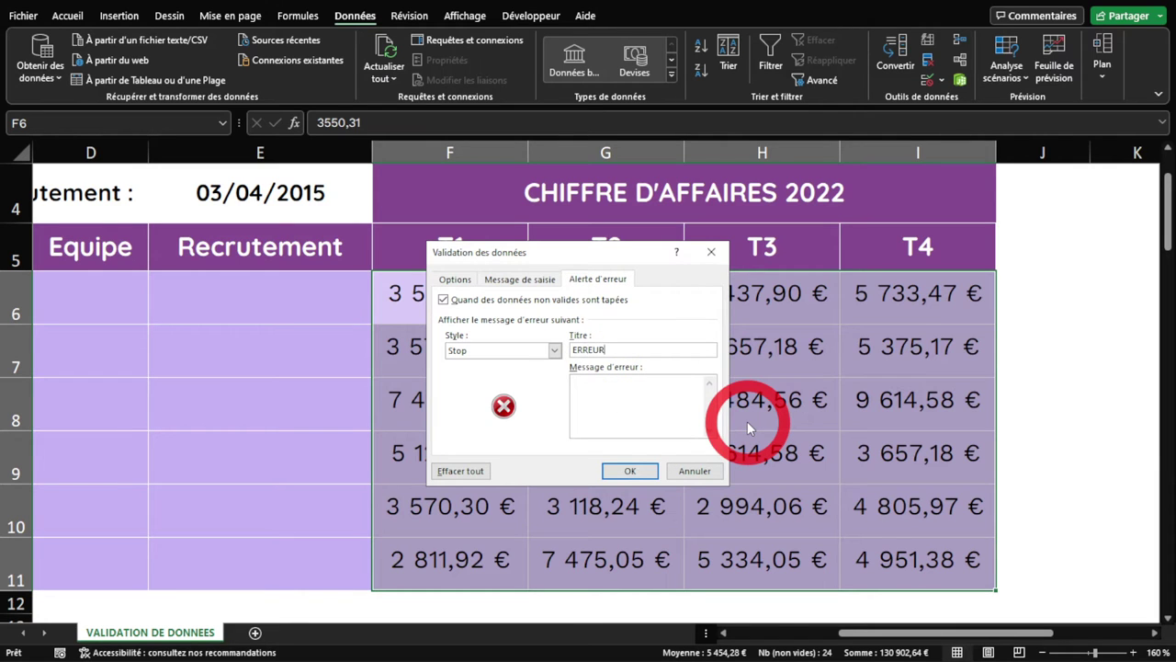
click(692, 405)
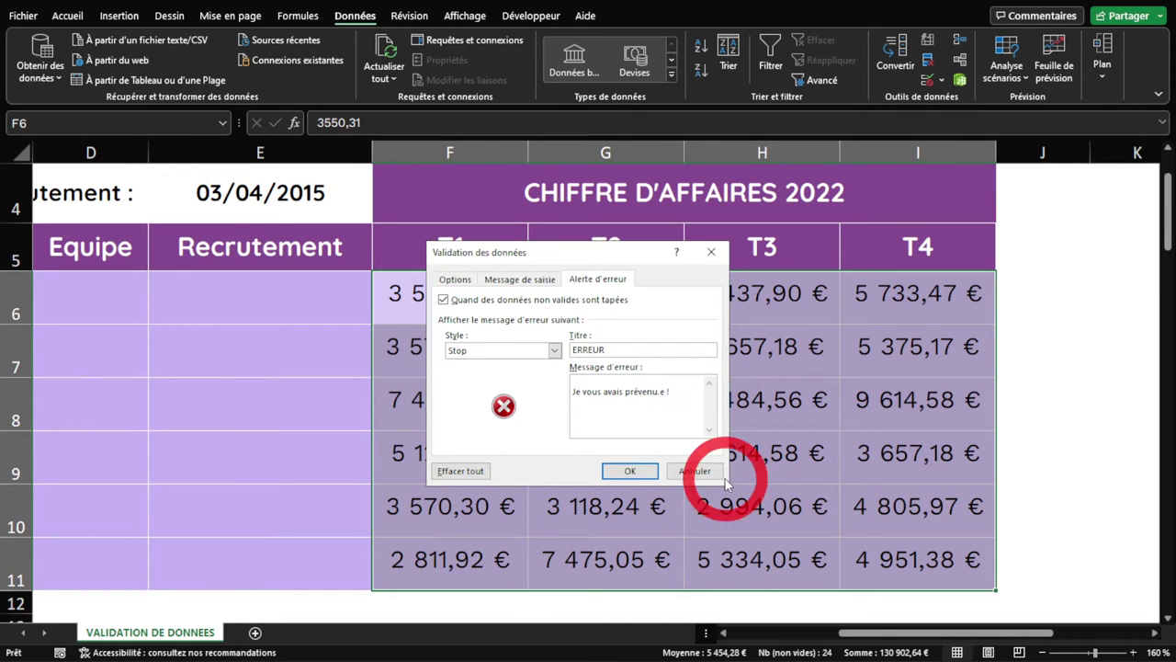
click(656, 465)
click(607, 409)
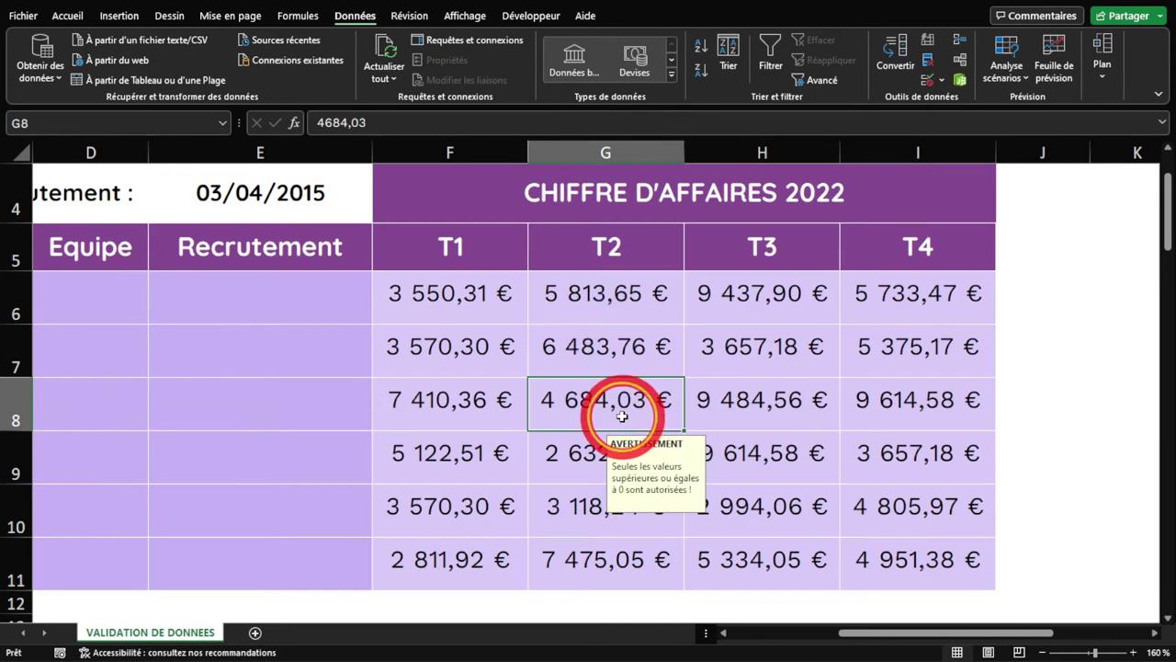
click(570, 354)
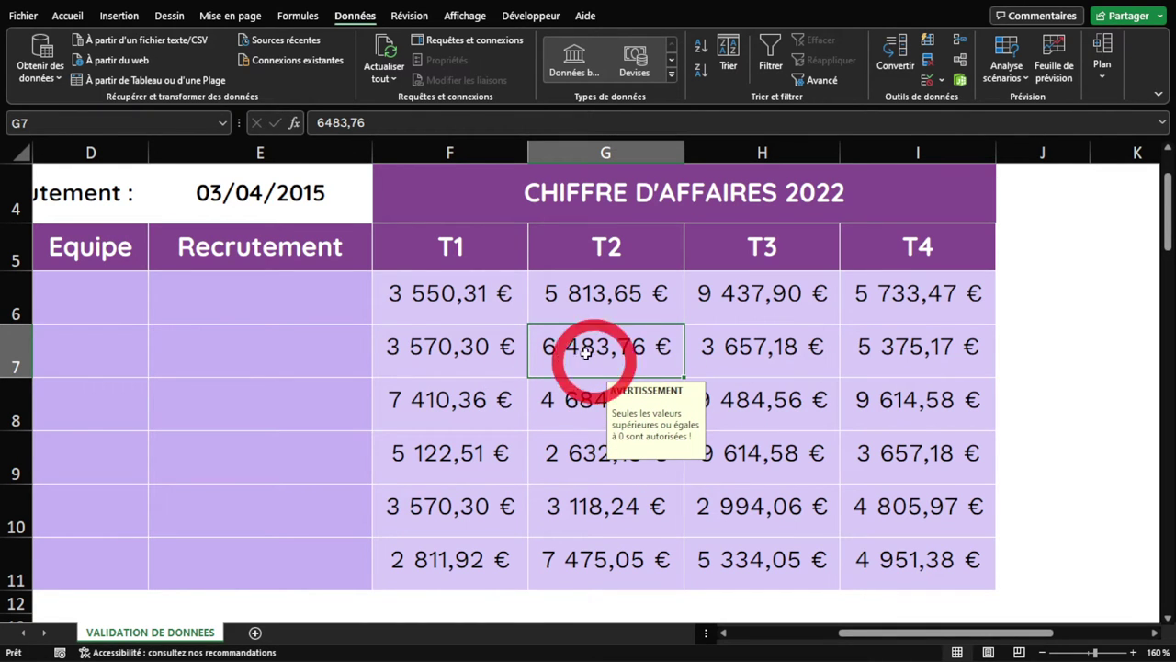
- Enter -123 in G7, get the ERREUR alert, and cancel so 6 483,76 € stays
text(-123)
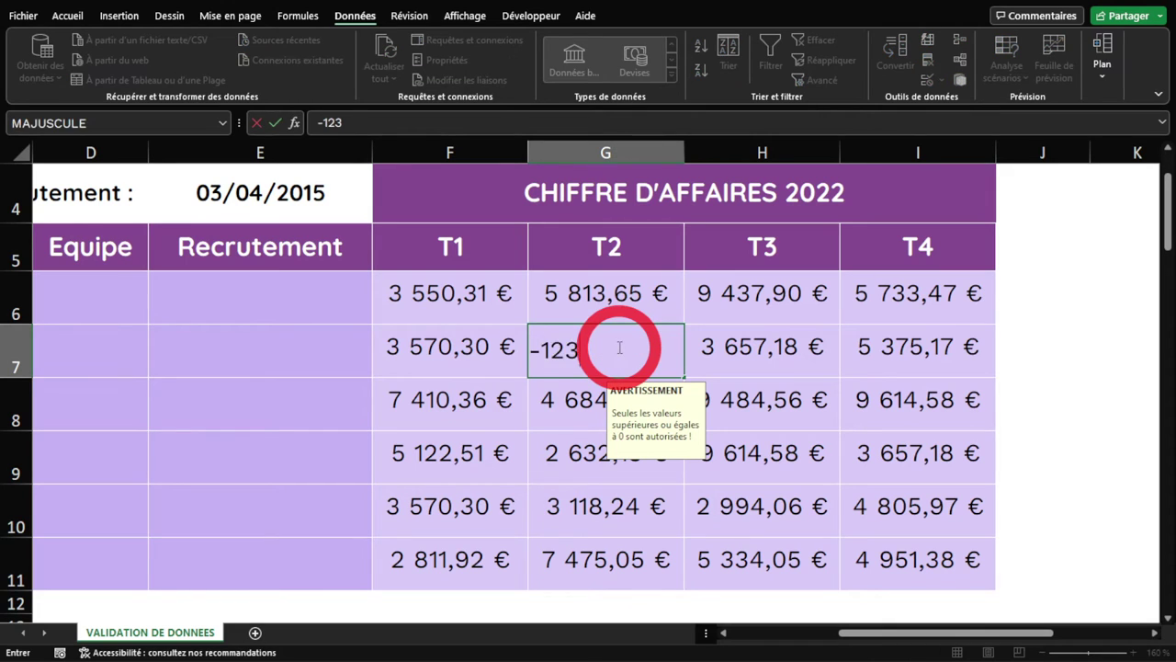
key(Return)
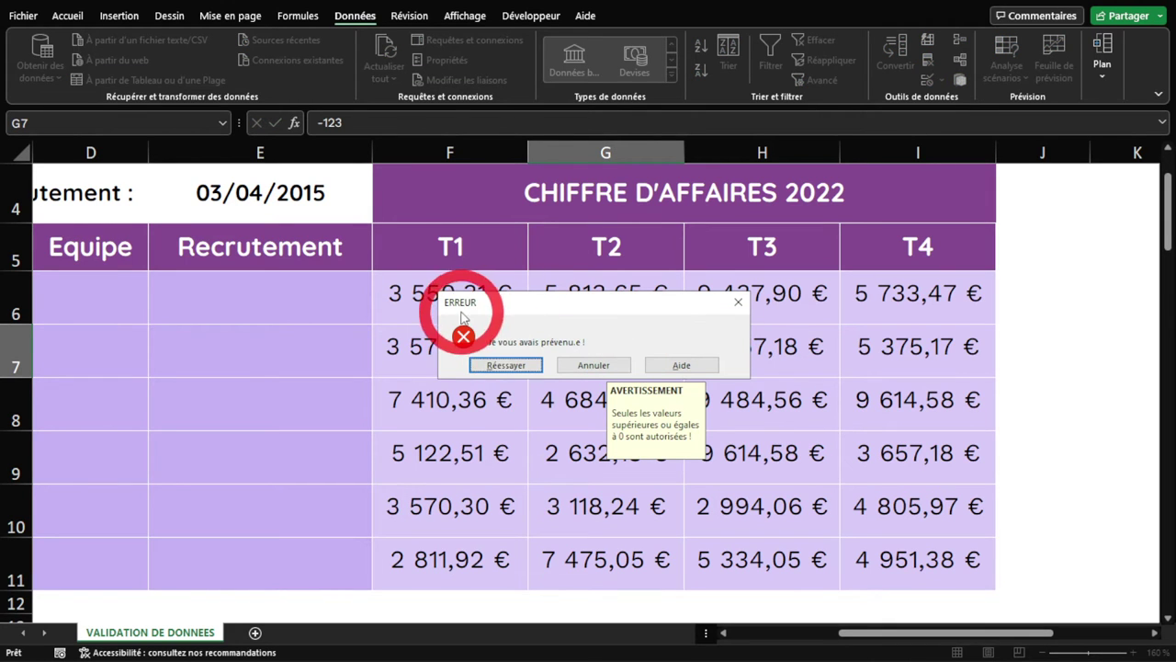
click(574, 363)
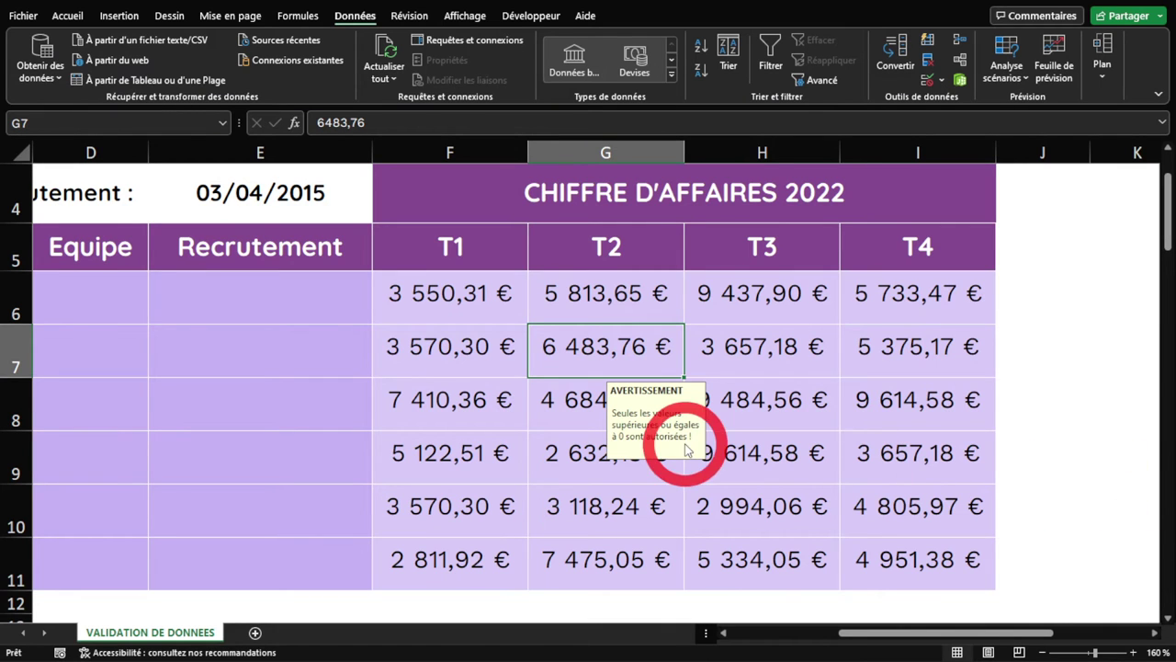
key(Left)
key(Left)
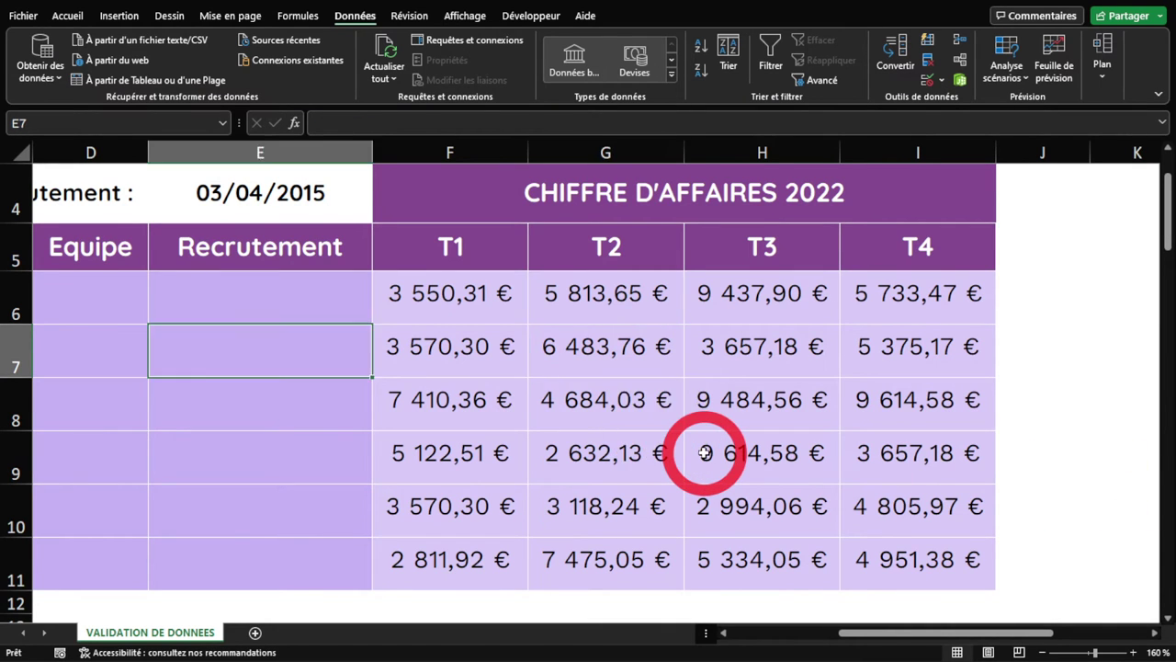
key(Left)
key(Left)
scroll(704, 452, down, 1)
scroll(677, 441, down, 1)
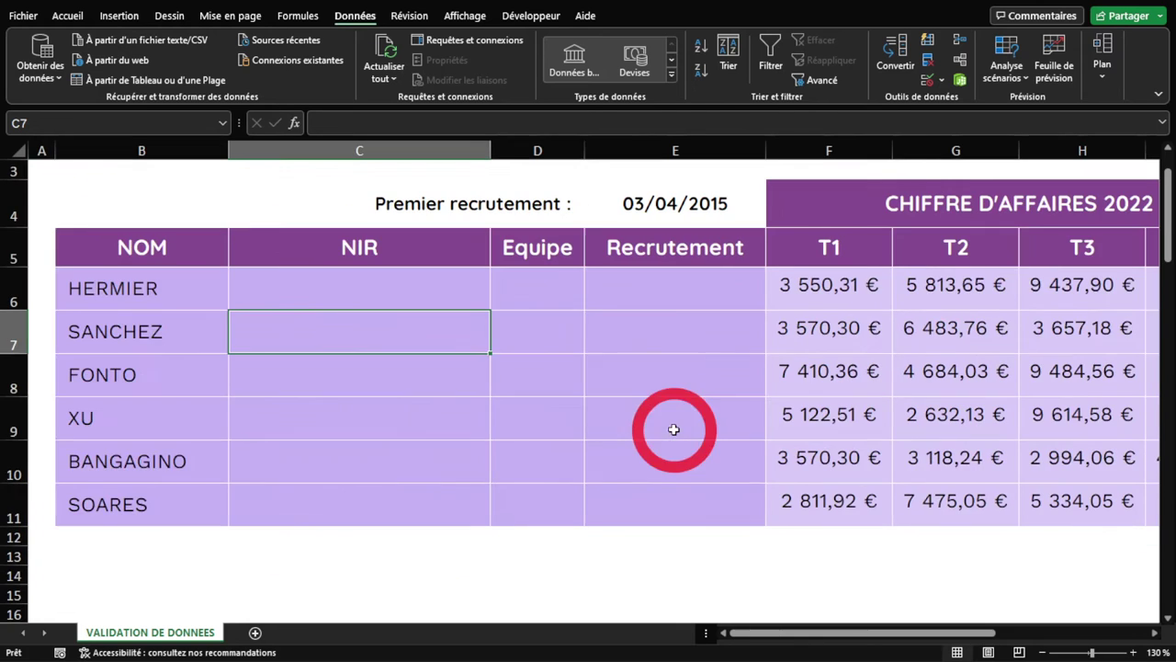
scroll(601, 386, up, 1)
click(829, 347)
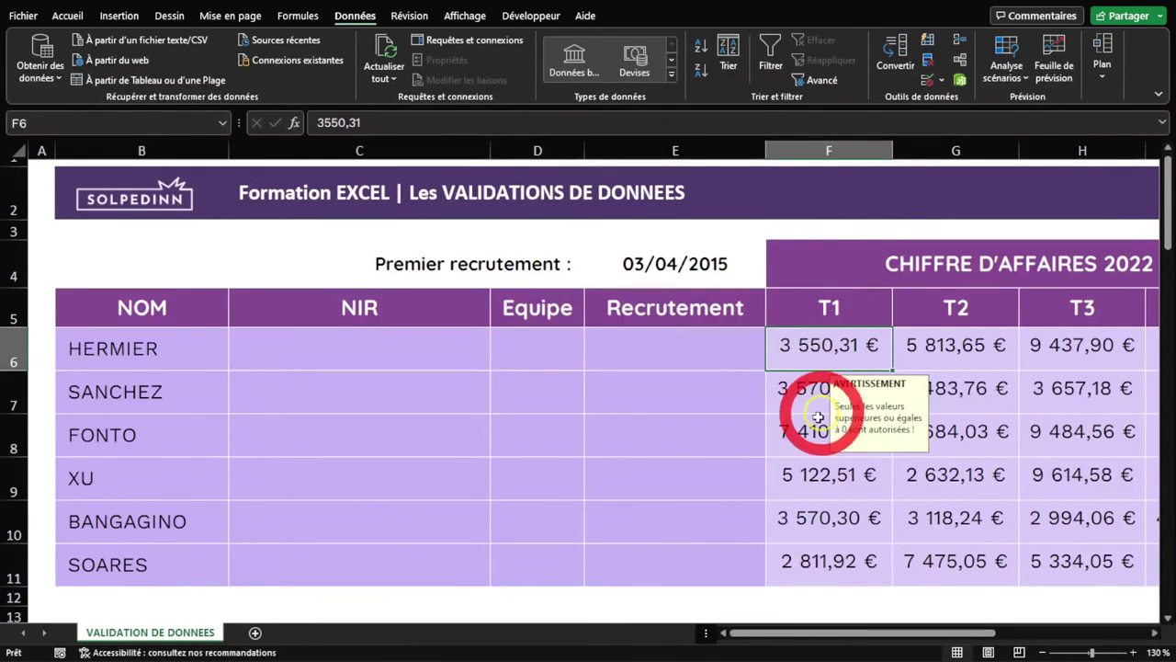
click(924, 88)
click(454, 279)
click(495, 392)
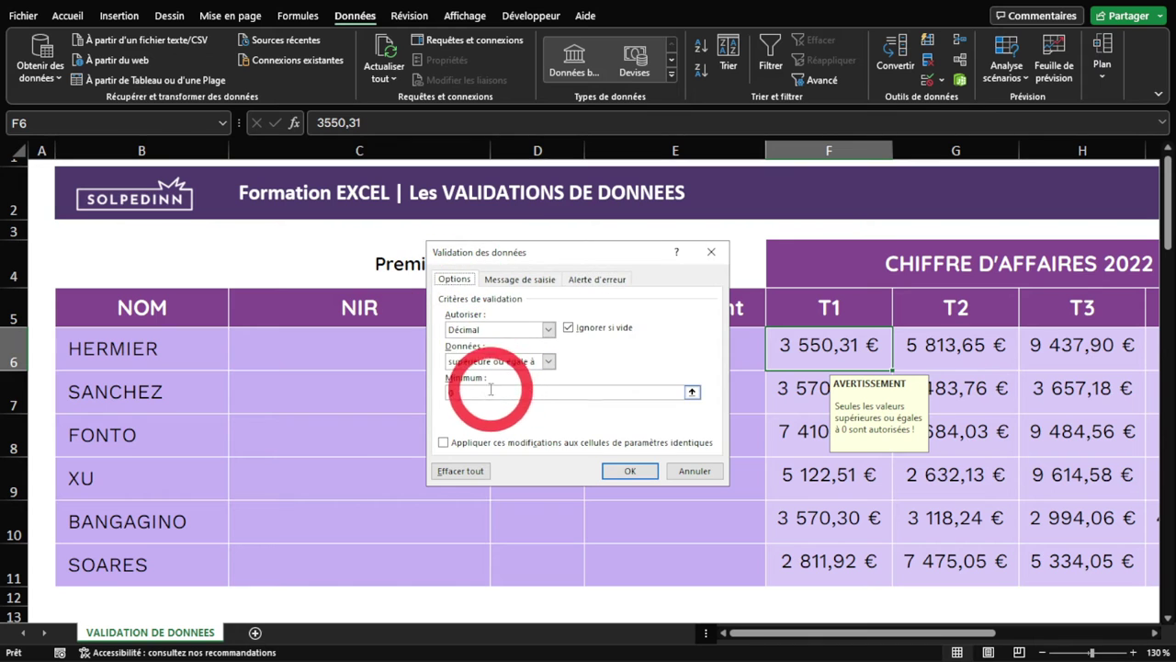
click(470, 393)
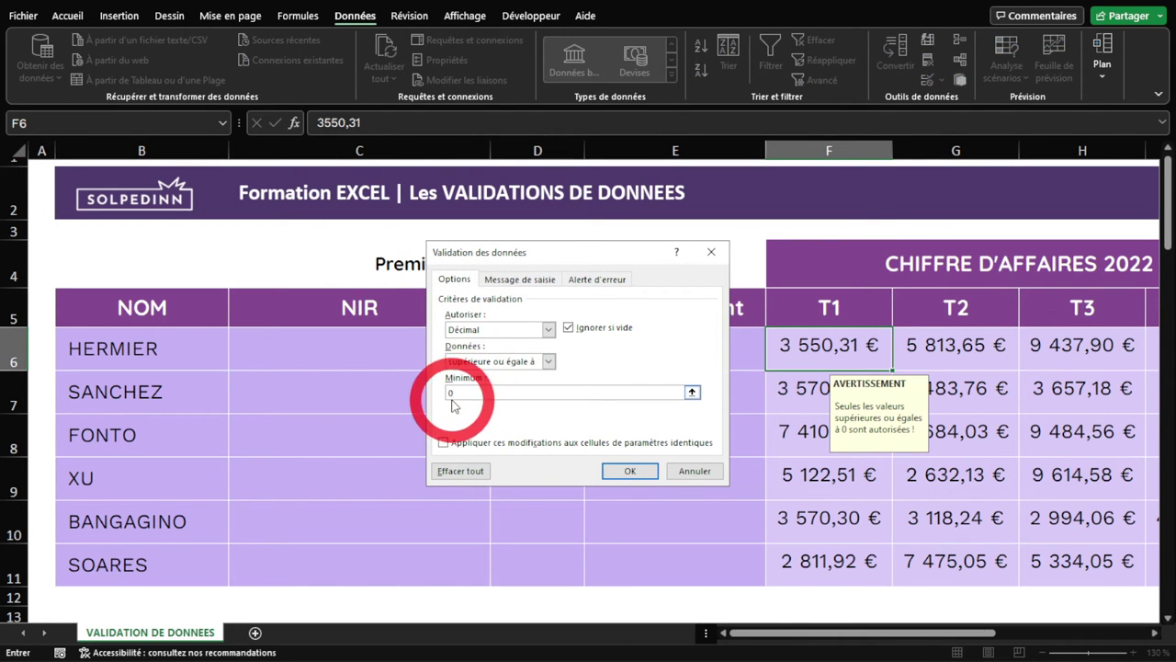
key(Return)
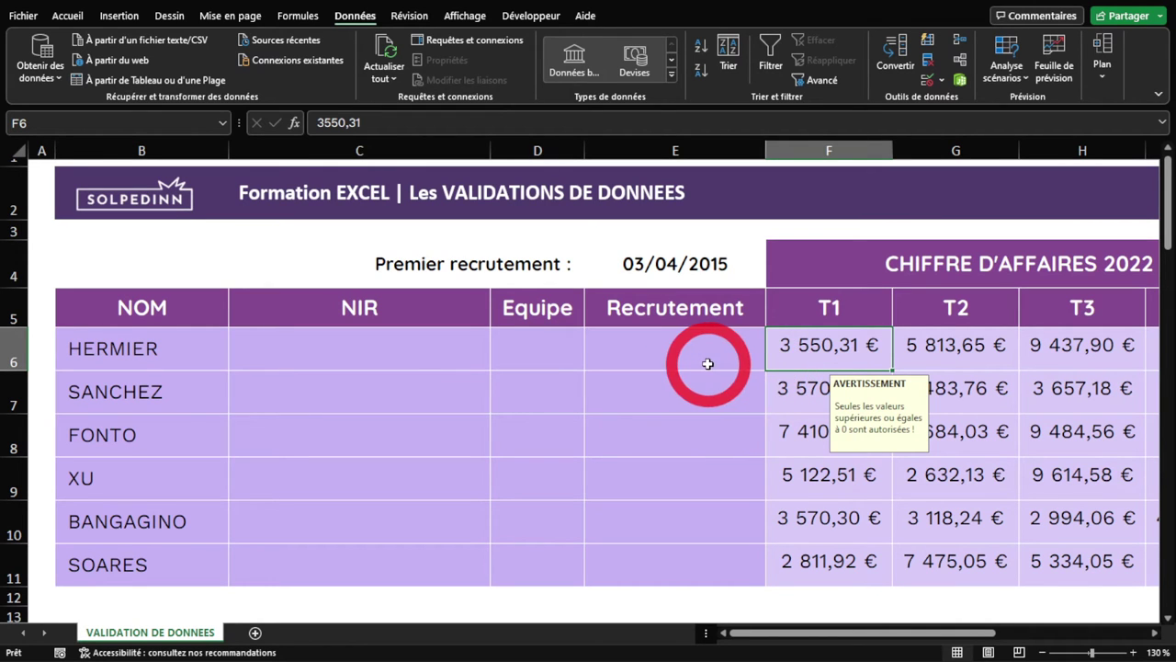
- Select E6:E11 in the Recrutement column after checking the 03/04/2015 date in E4
drag(707, 364, 702, 552)
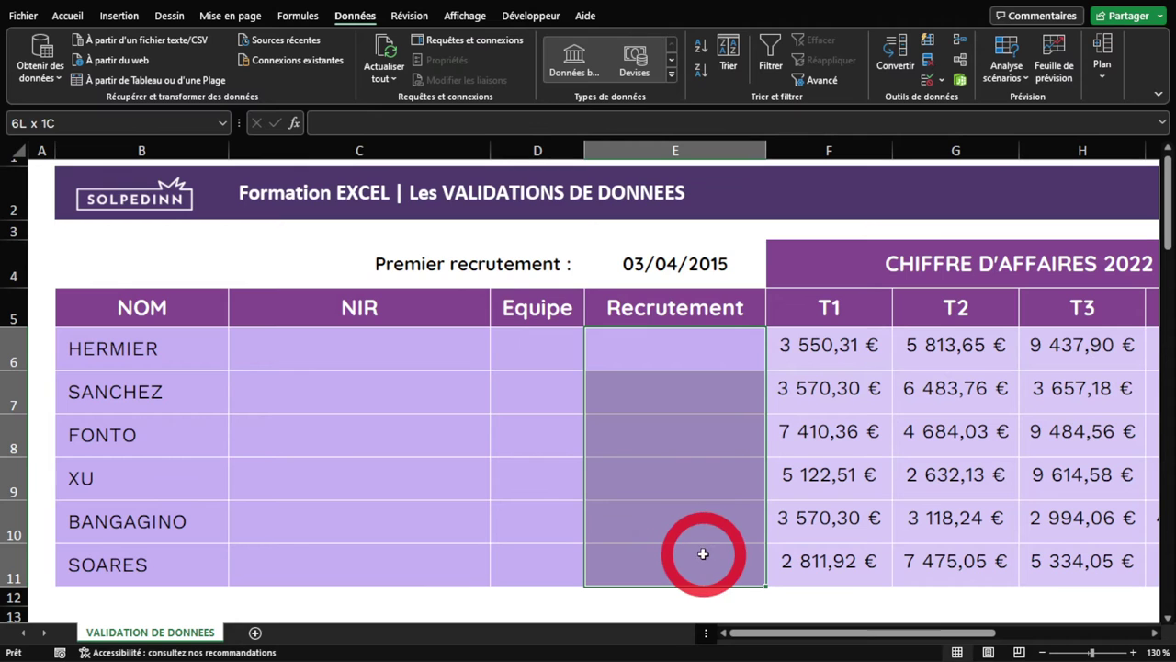
click(650, 273)
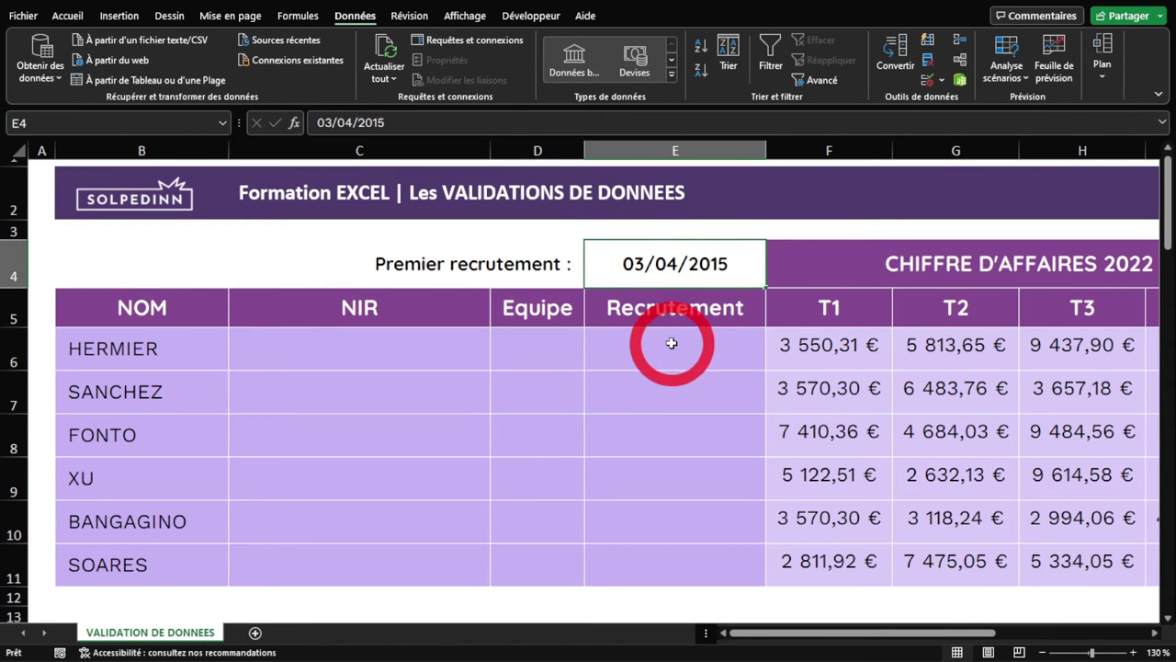
drag(674, 347, 682, 555)
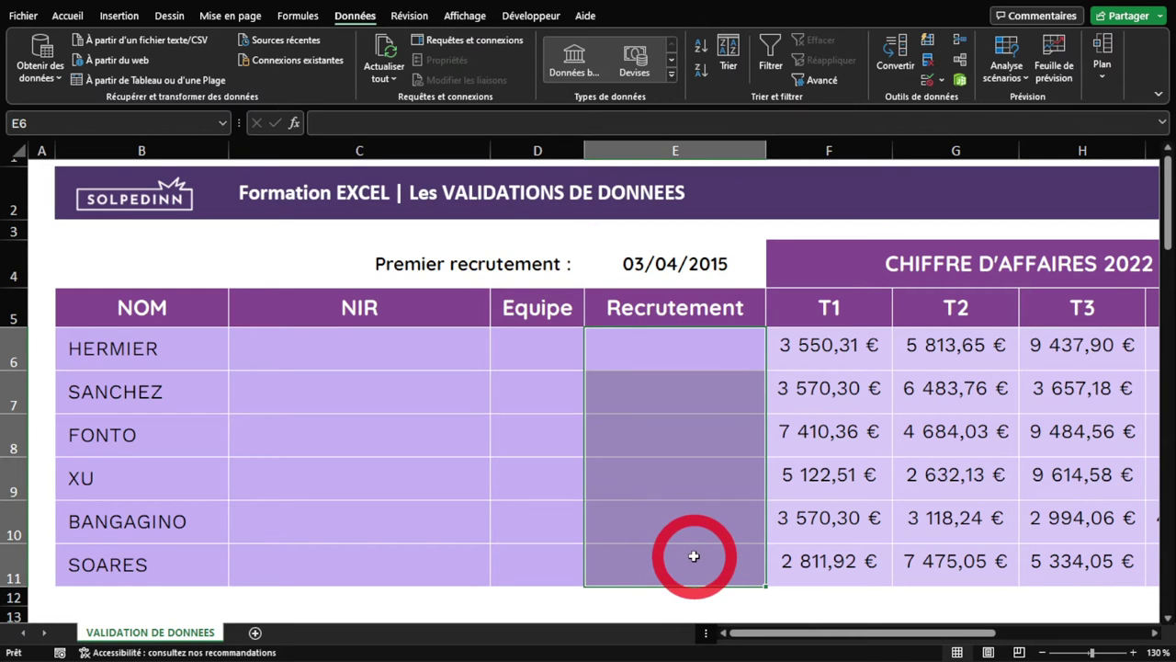
click(684, 348)
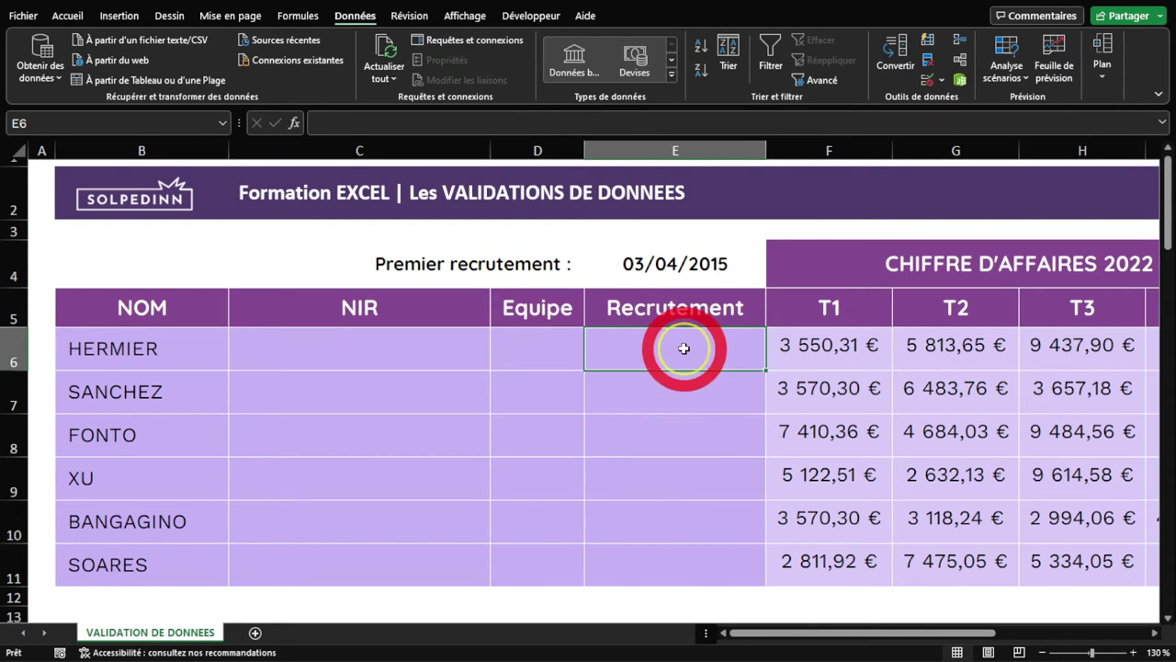
drag(684, 349, 693, 564)
- Restrict E6:E11 to dates between =$E$4 and =AUJOURDHUI()
click(929, 80)
click(501, 333)
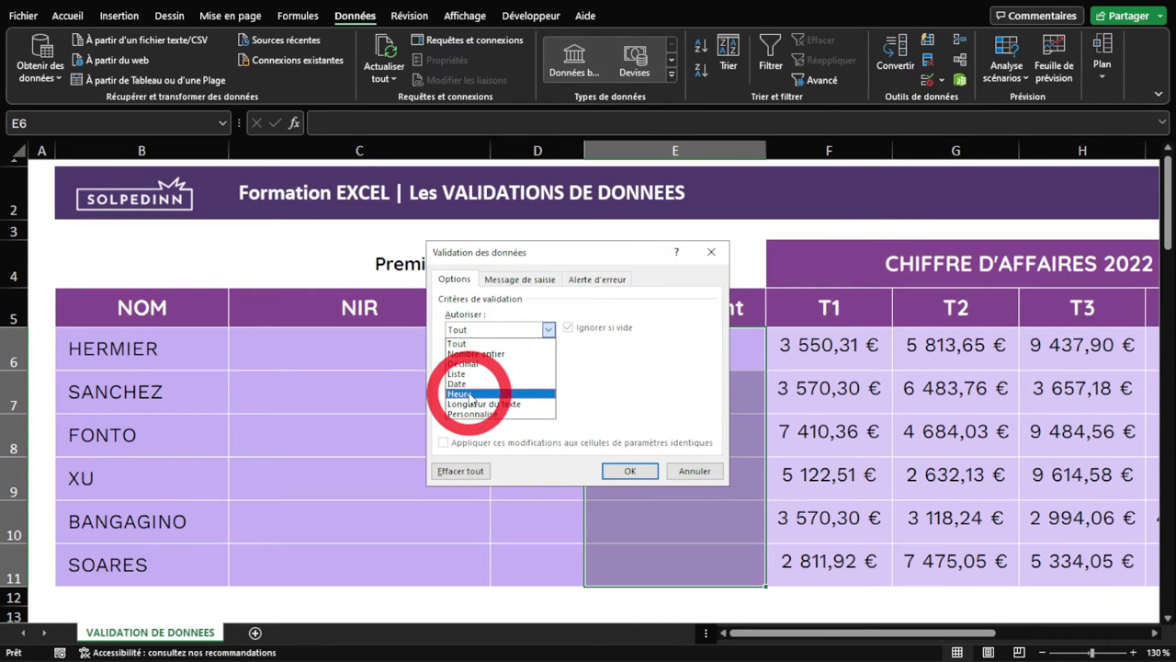
click(468, 385)
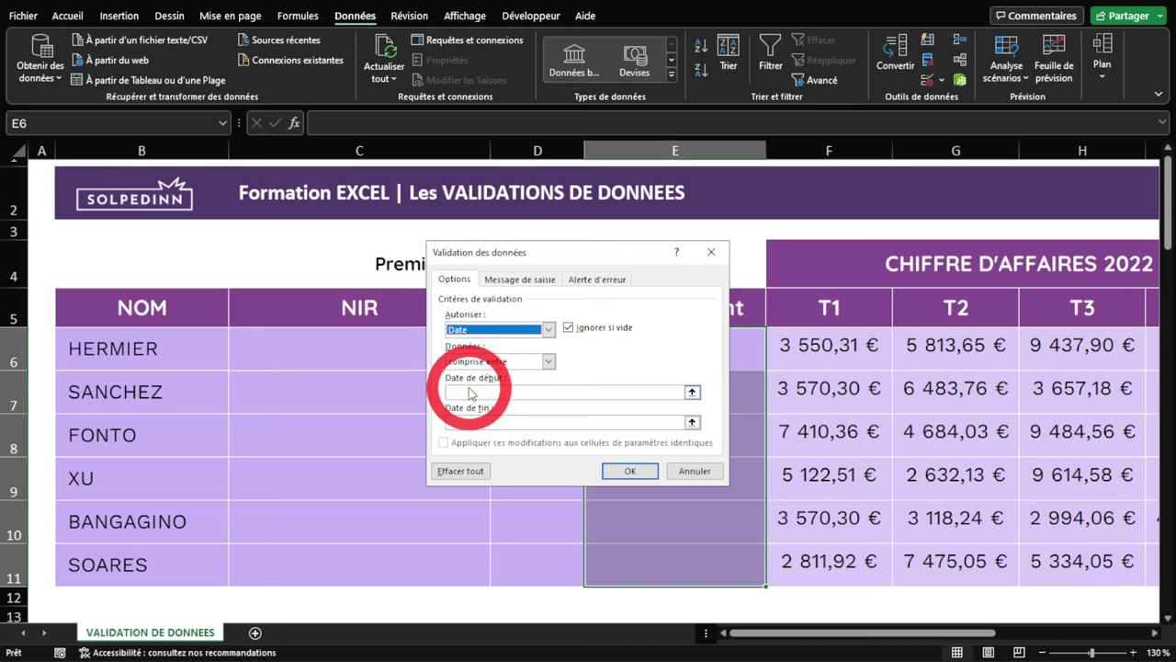
click(482, 362)
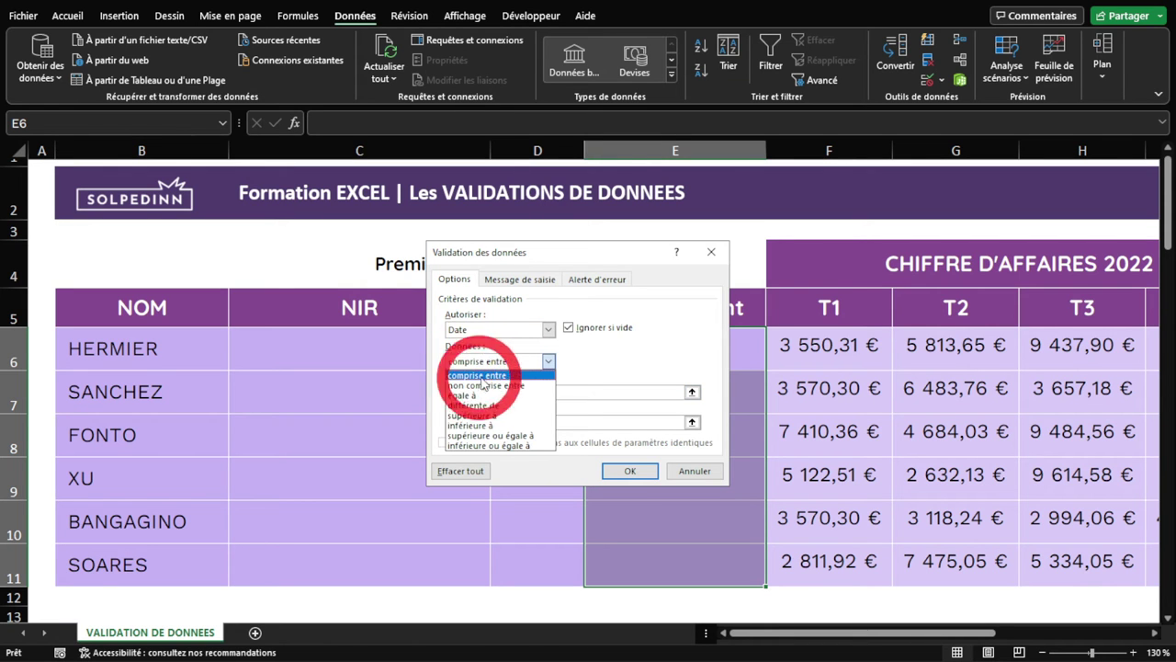
click(478, 374)
click(499, 393)
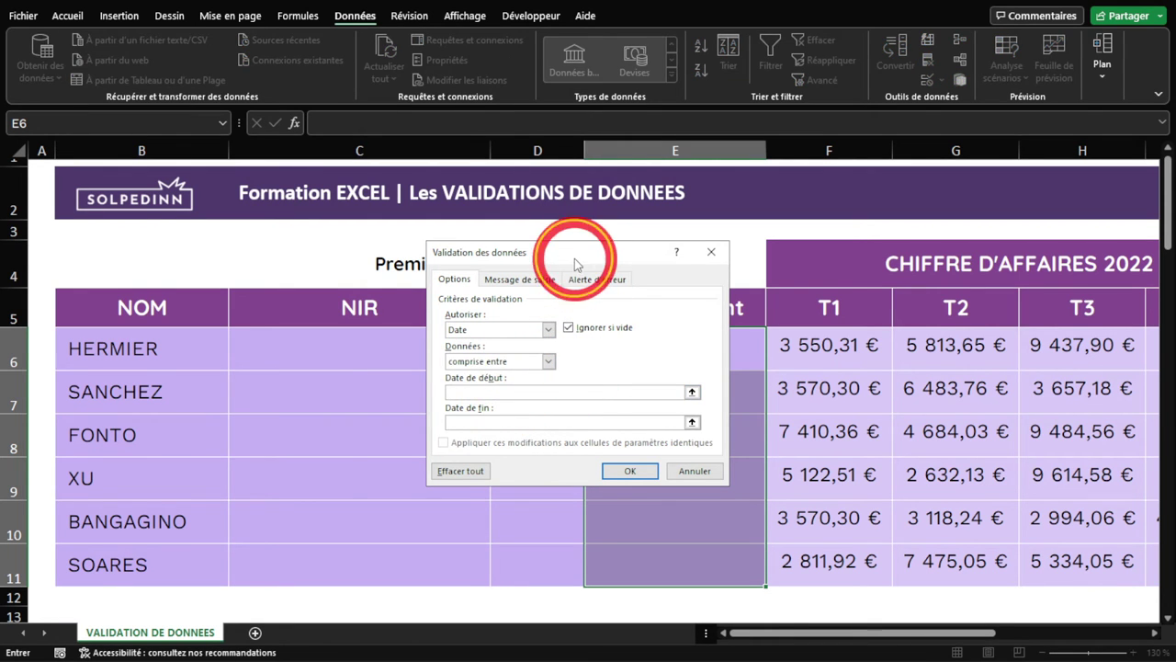
drag(572, 253, 388, 290)
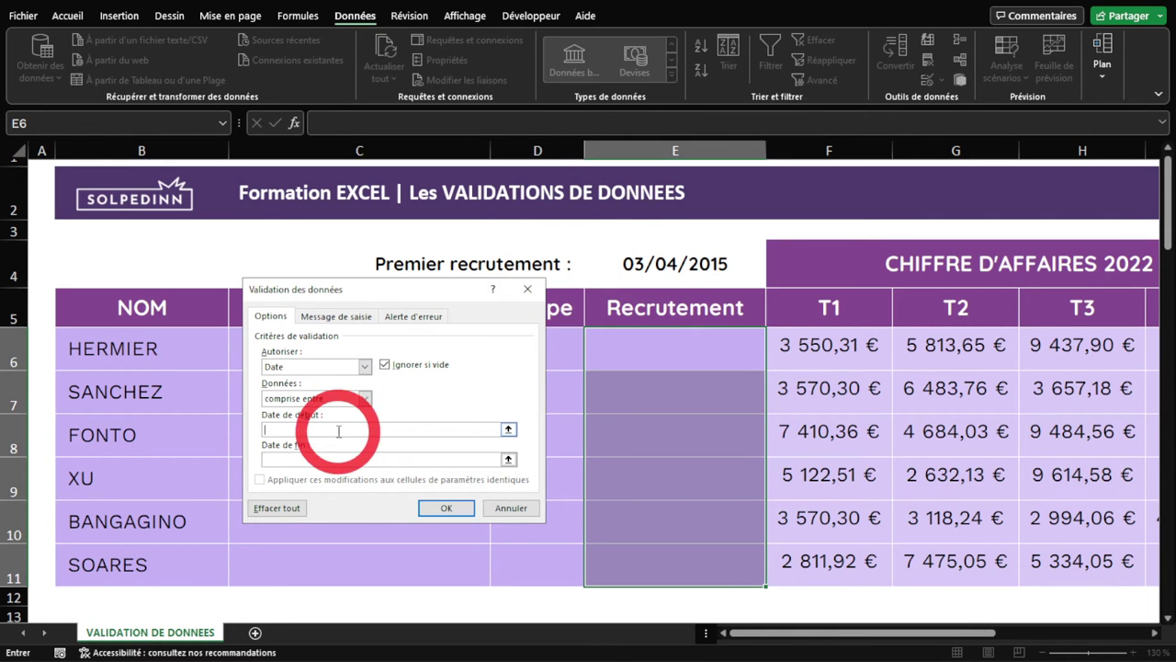
click(464, 425)
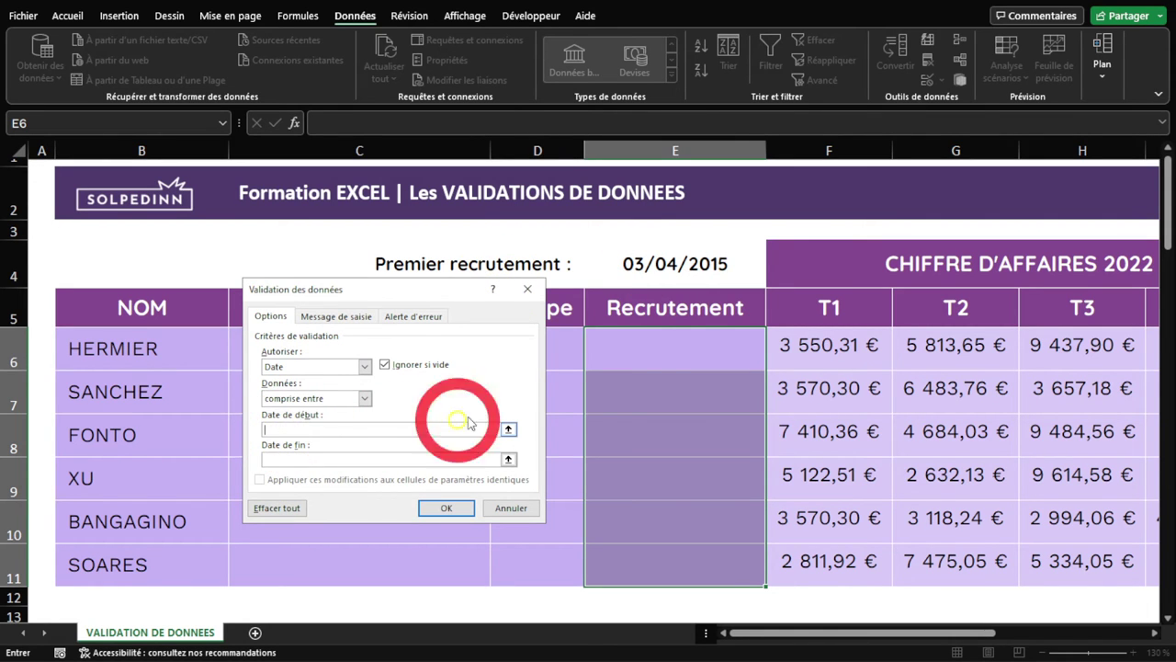
click(651, 265)
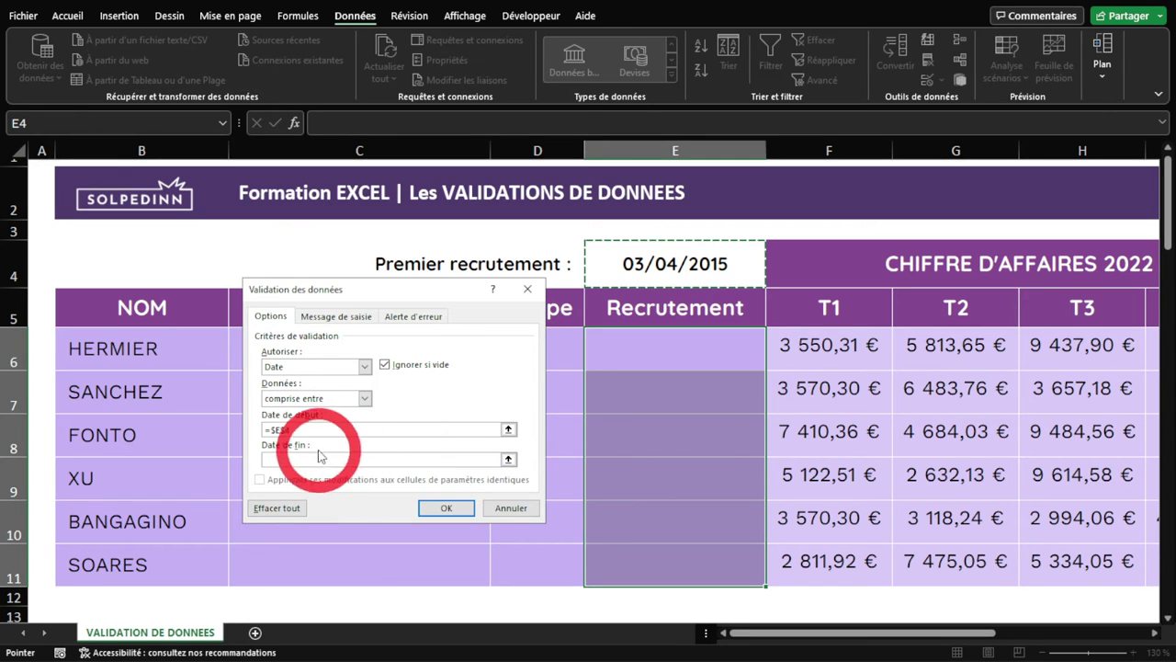
click(308, 458)
text(=AUJOURDHUI())
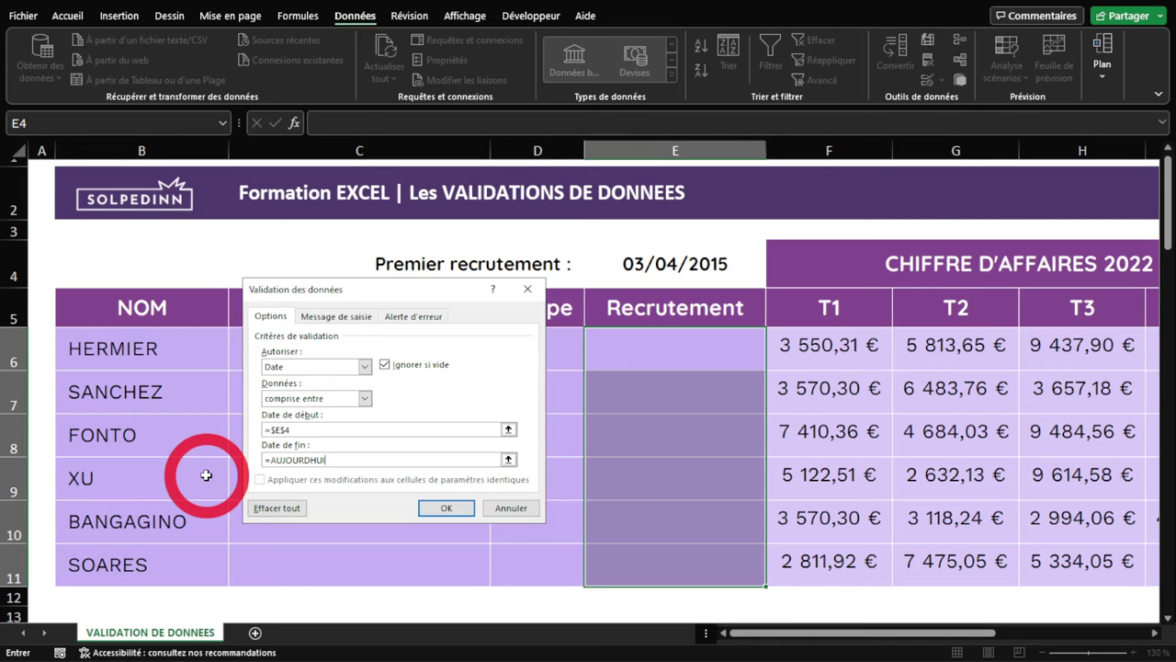
click(452, 509)
click(685, 353)
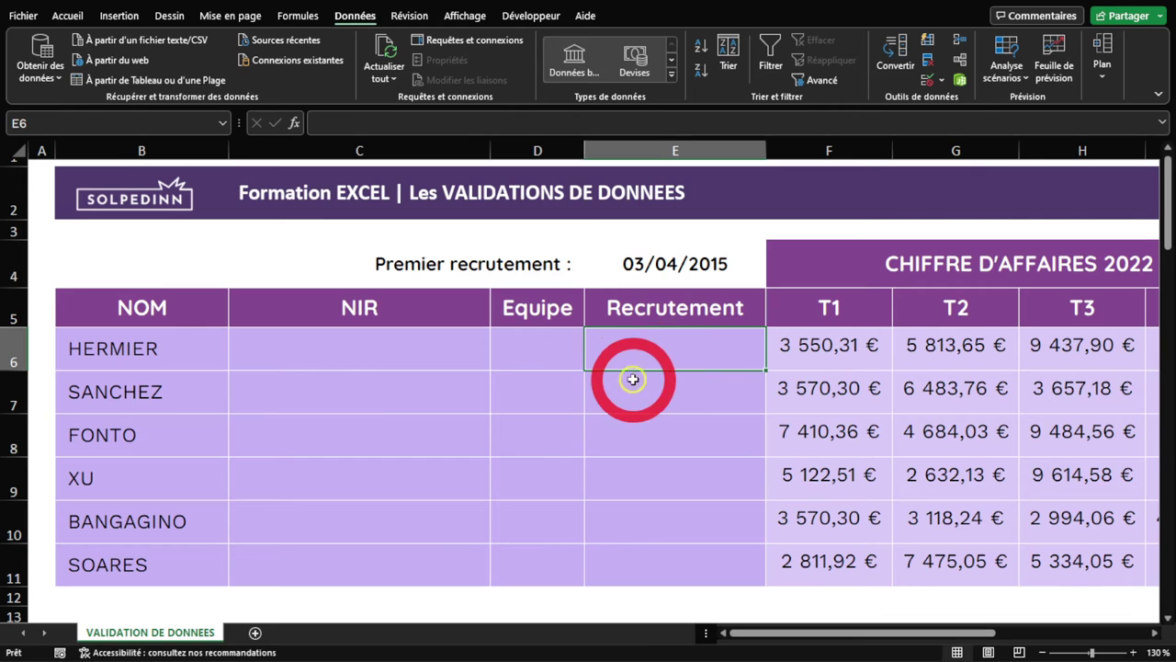
text(01/04/202)
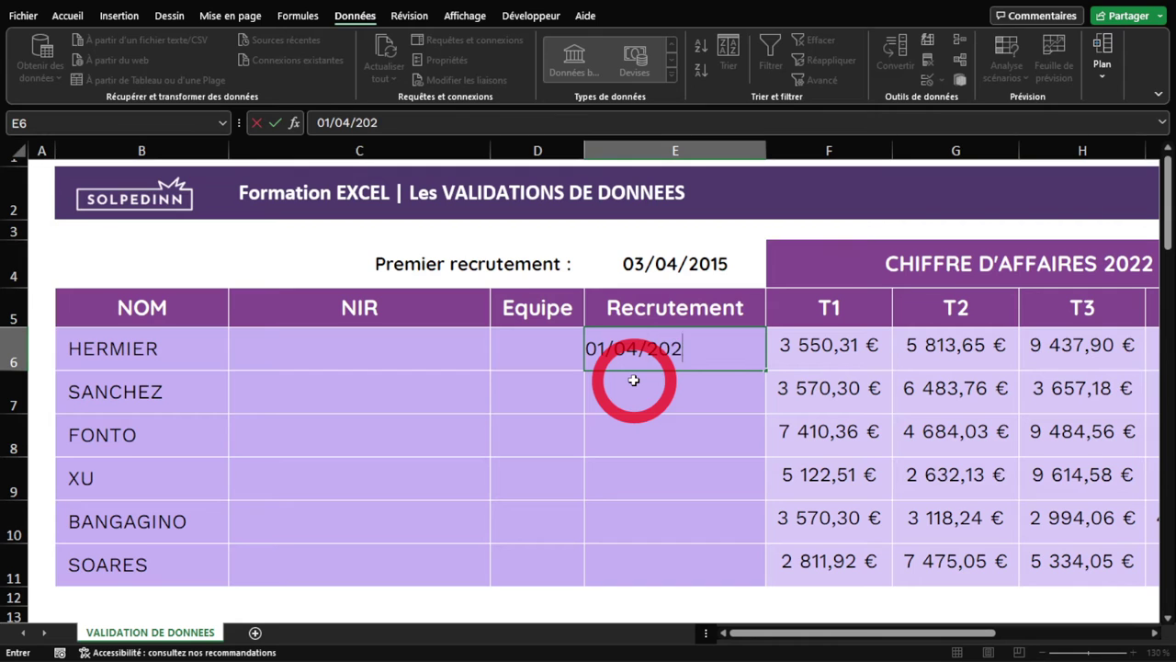
text(15)
key(Return)
click(630, 380)
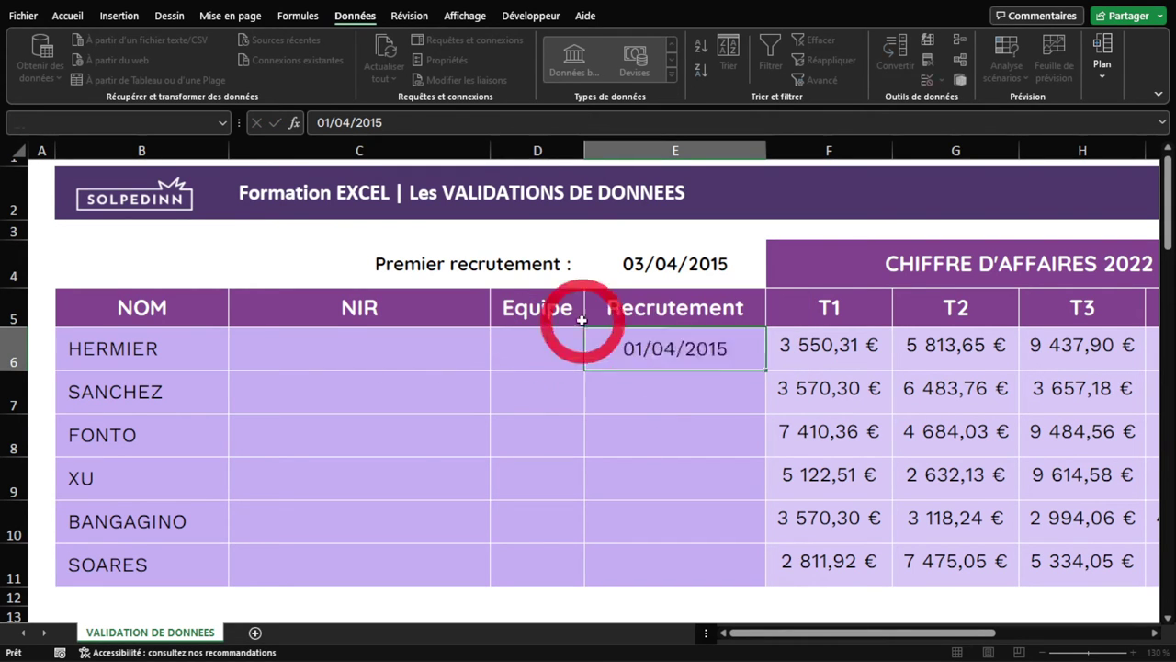
key(Escape)
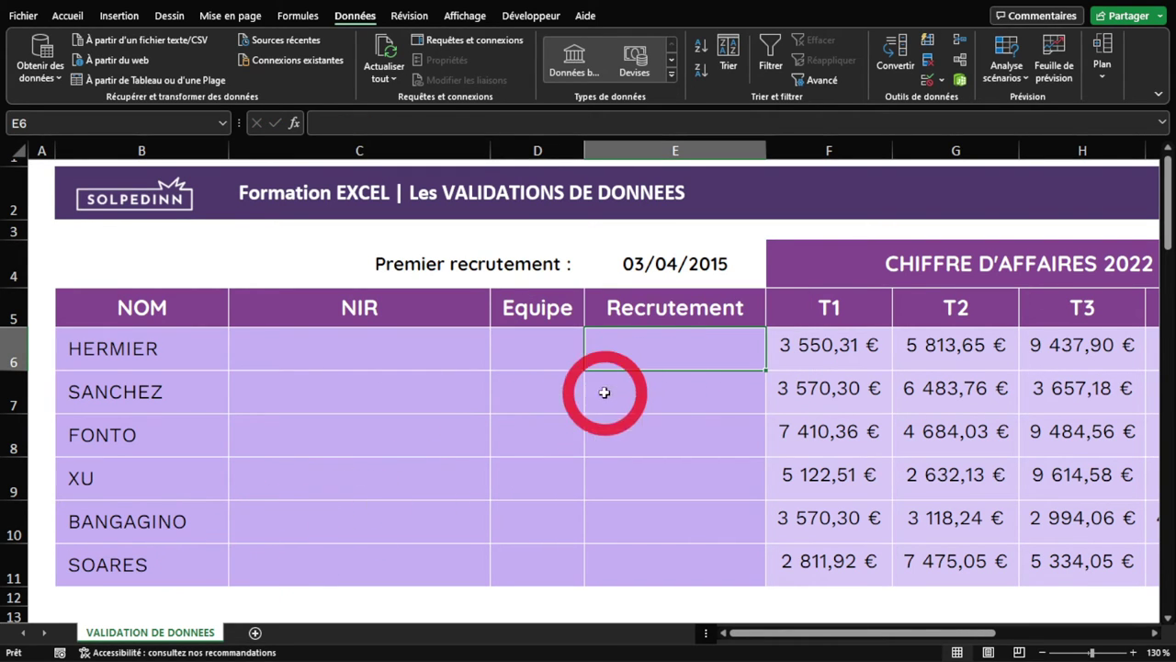
text(20)
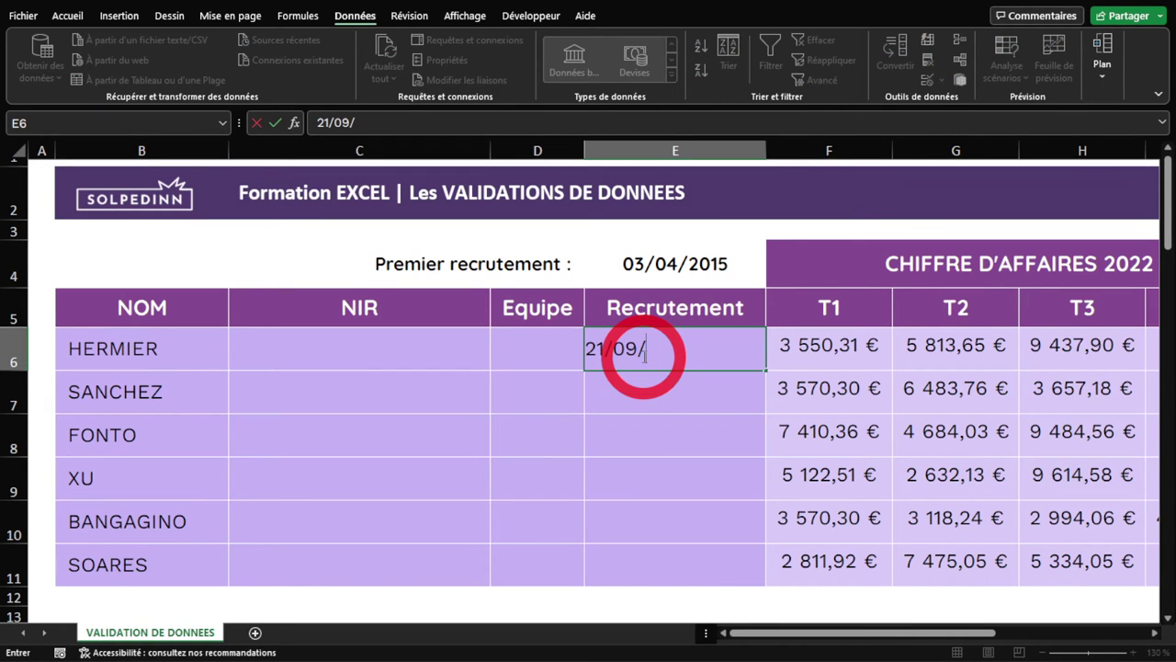
text(22)
key(Return)
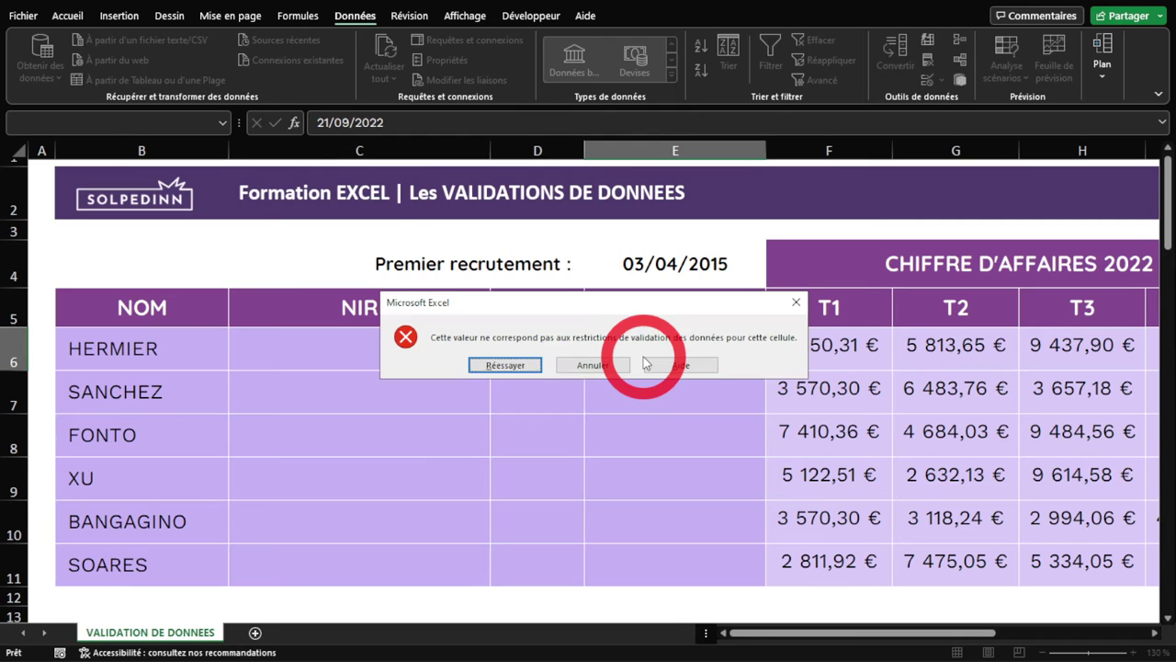
click(643, 363)
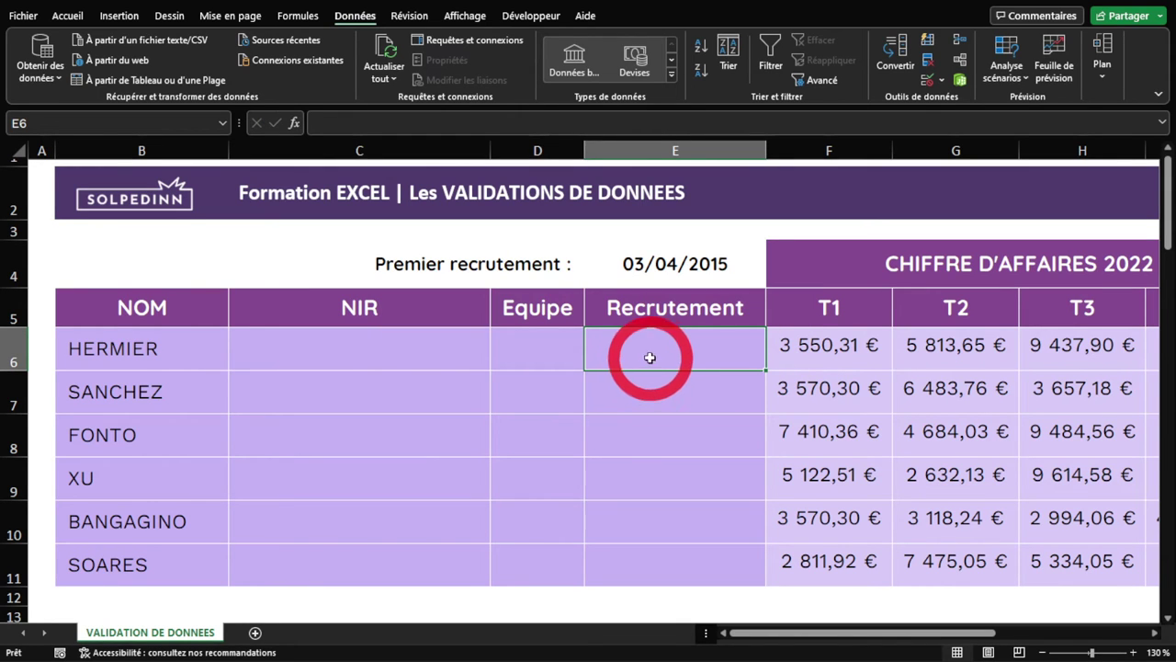
click(925, 83)
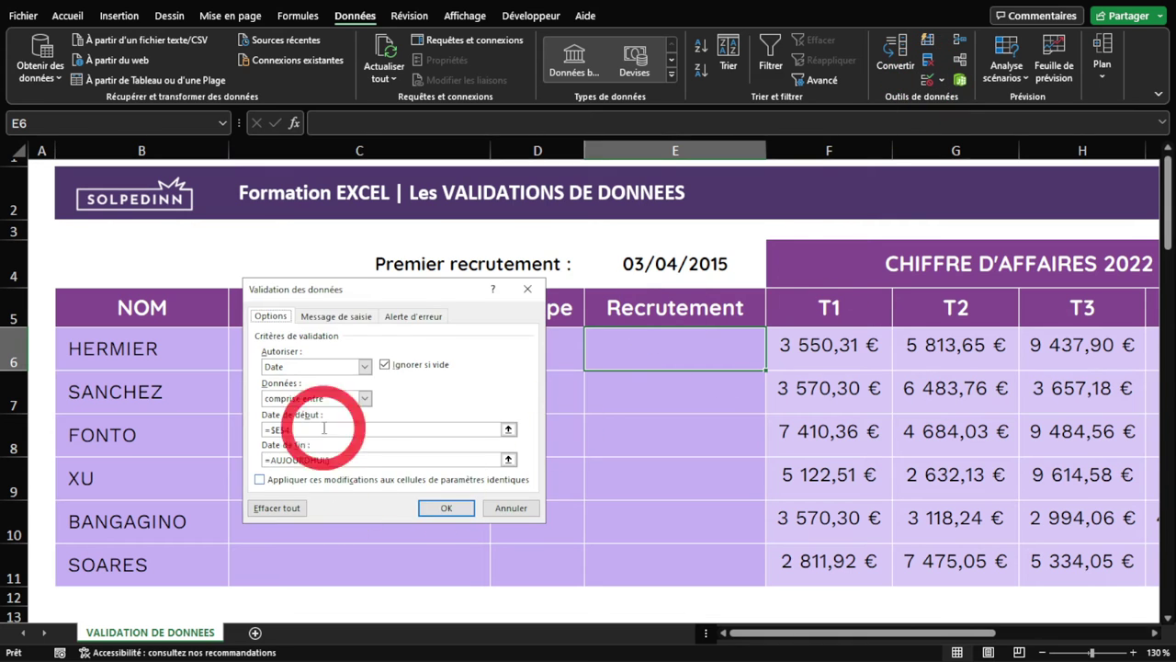
drag(425, 276, 542, 276)
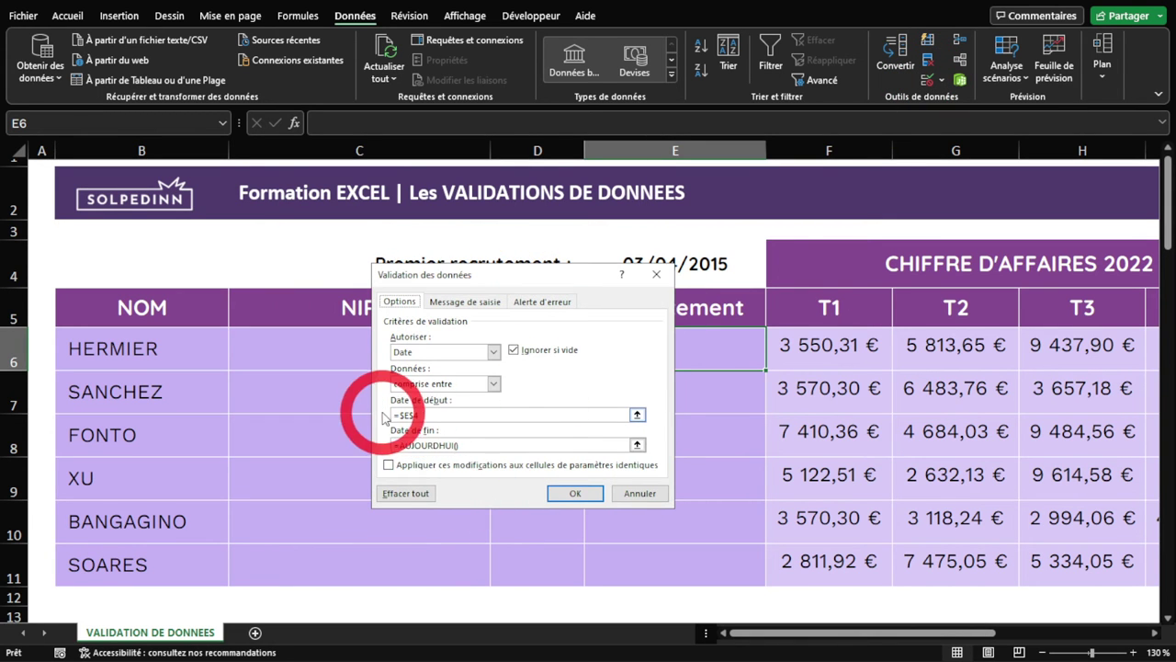
click(589, 494)
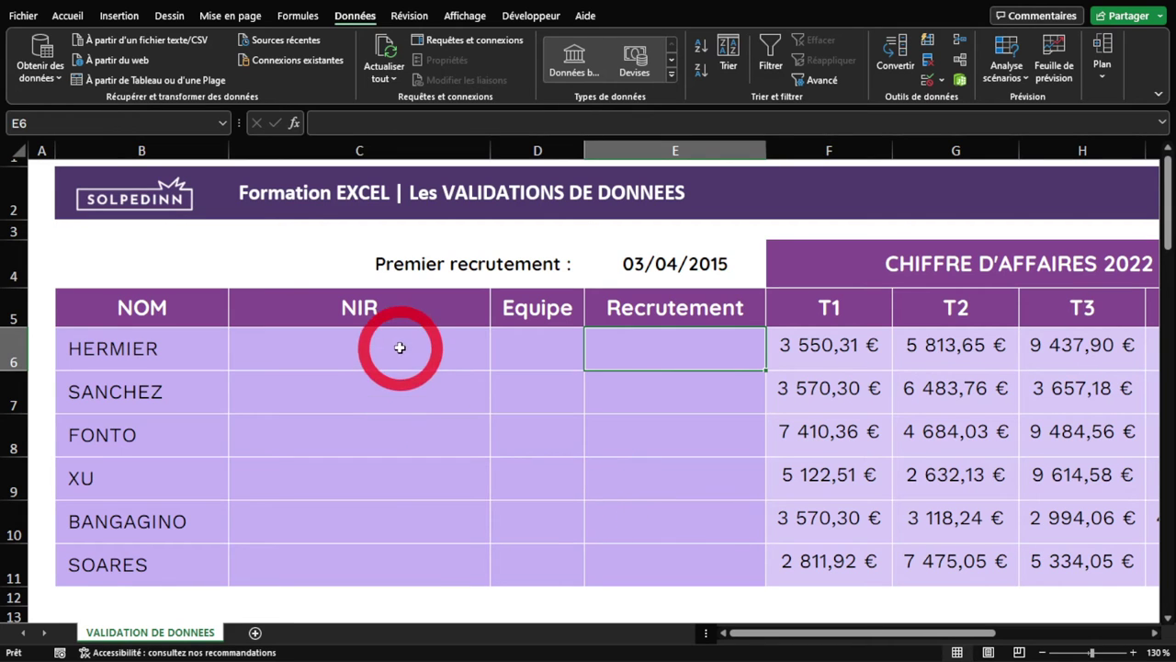
- Select the empty NIR cells C6:C11 beside the employee names
drag(398, 344, 423, 554)
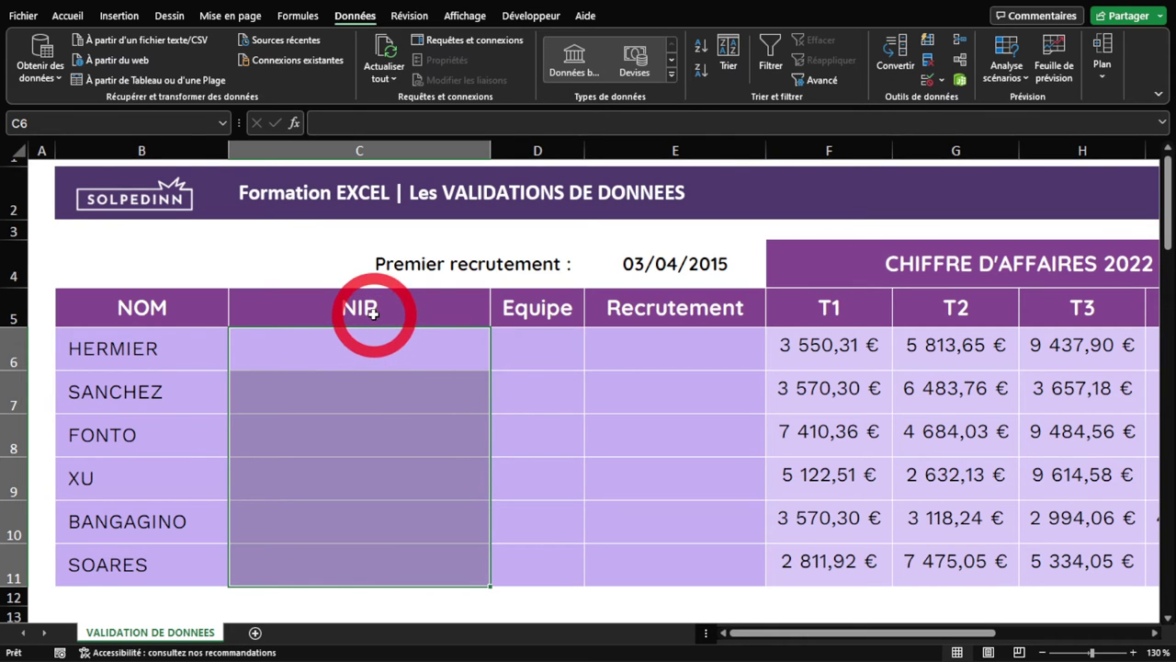
drag(375, 341, 405, 551)
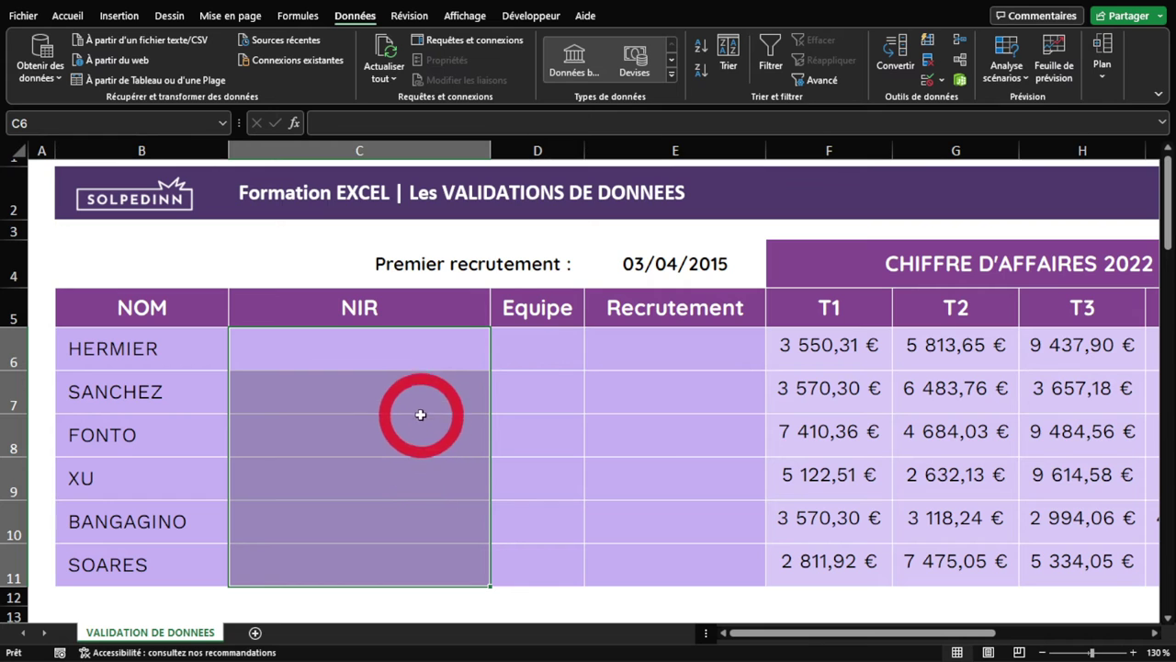
drag(406, 358, 420, 551)
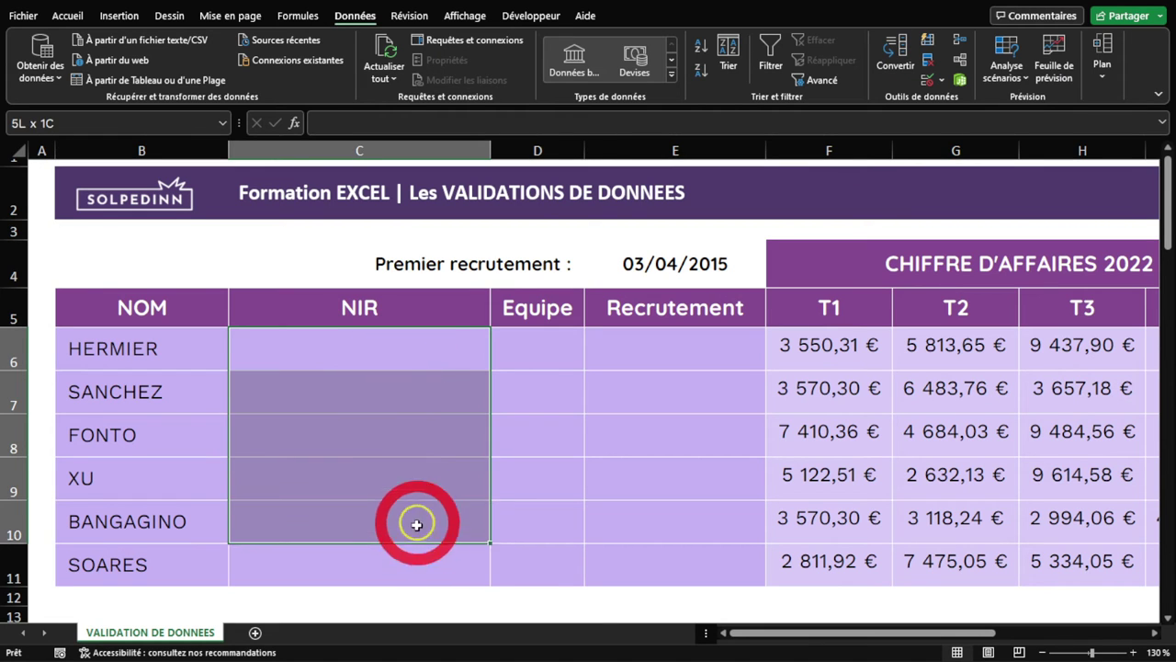
- Apply a text-length rule with a minimum of 13 characters to C6:C11
click(927, 83)
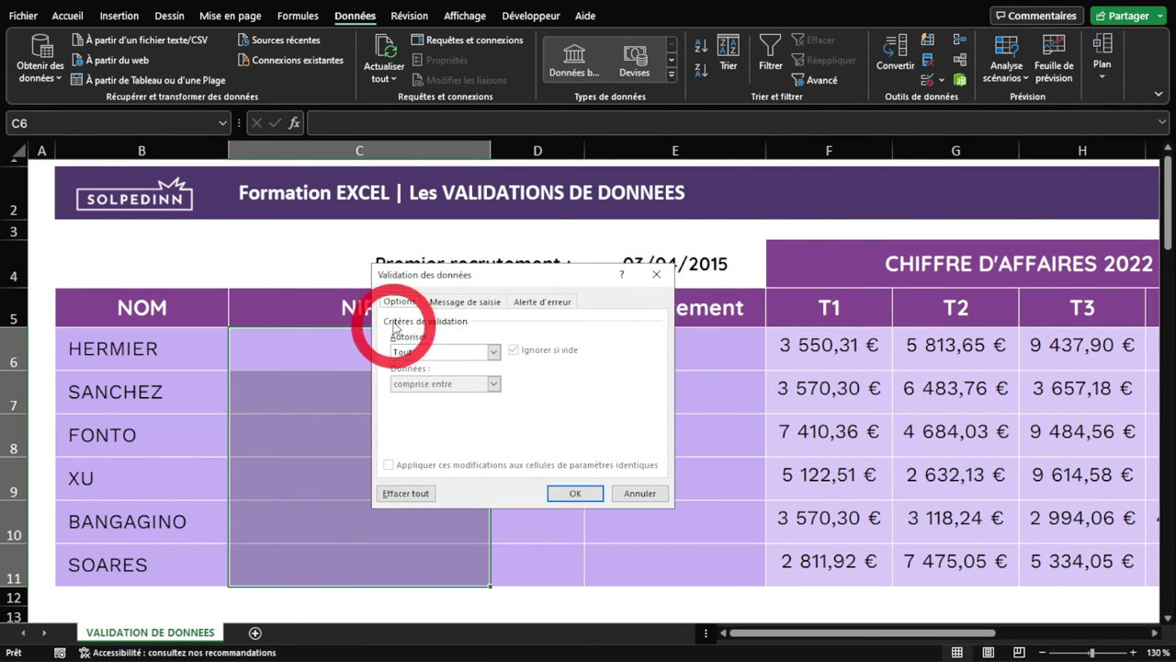
click(419, 352)
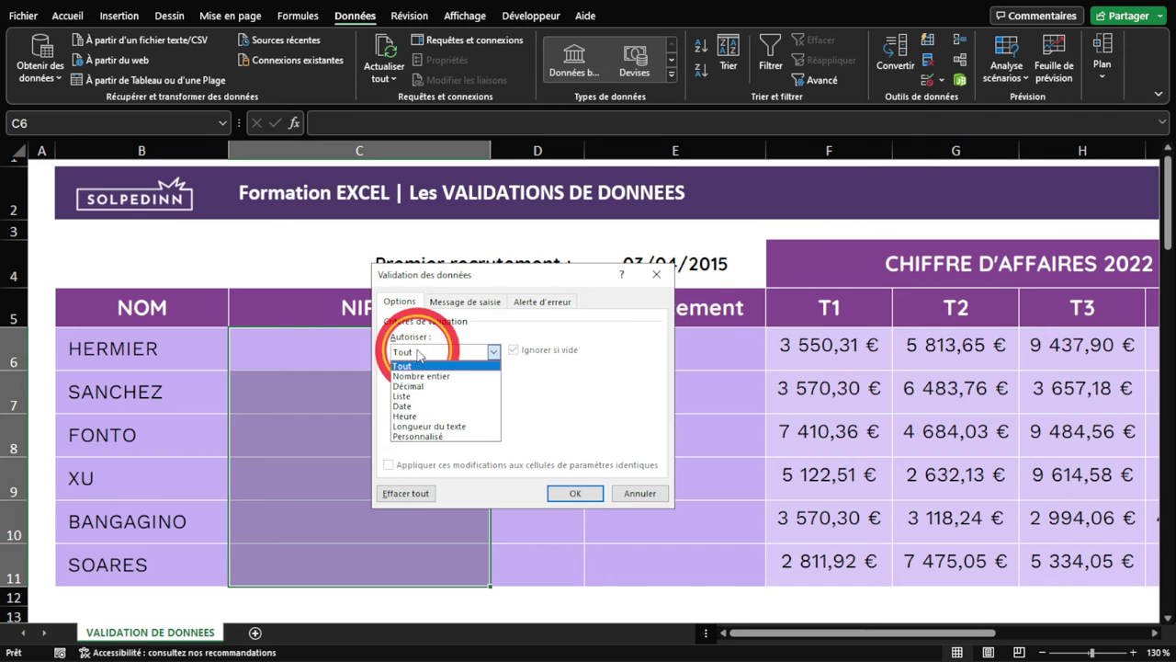
click(429, 426)
click(416, 414)
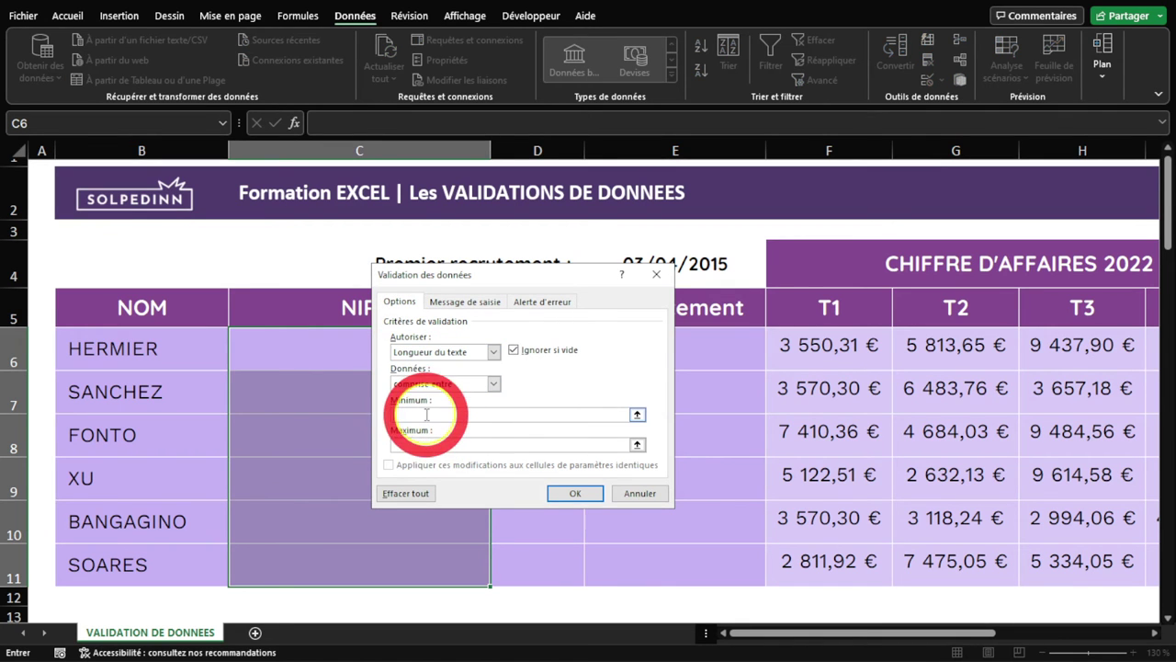
text(13)
click(448, 444)
text(5)
click(570, 492)
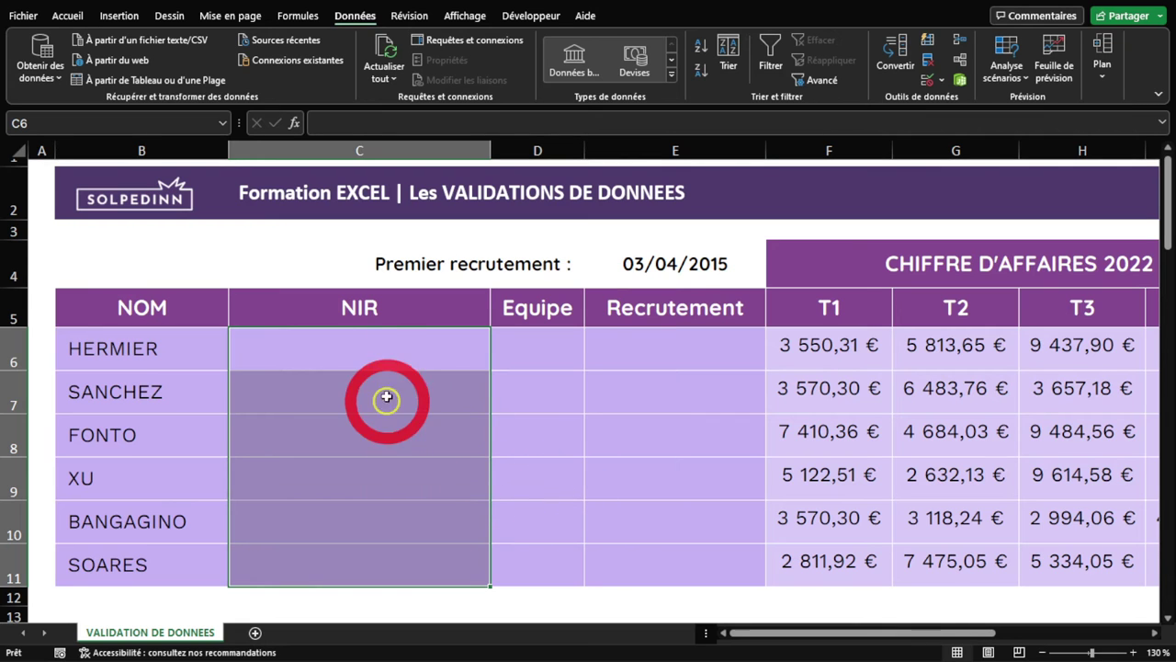
click(364, 360)
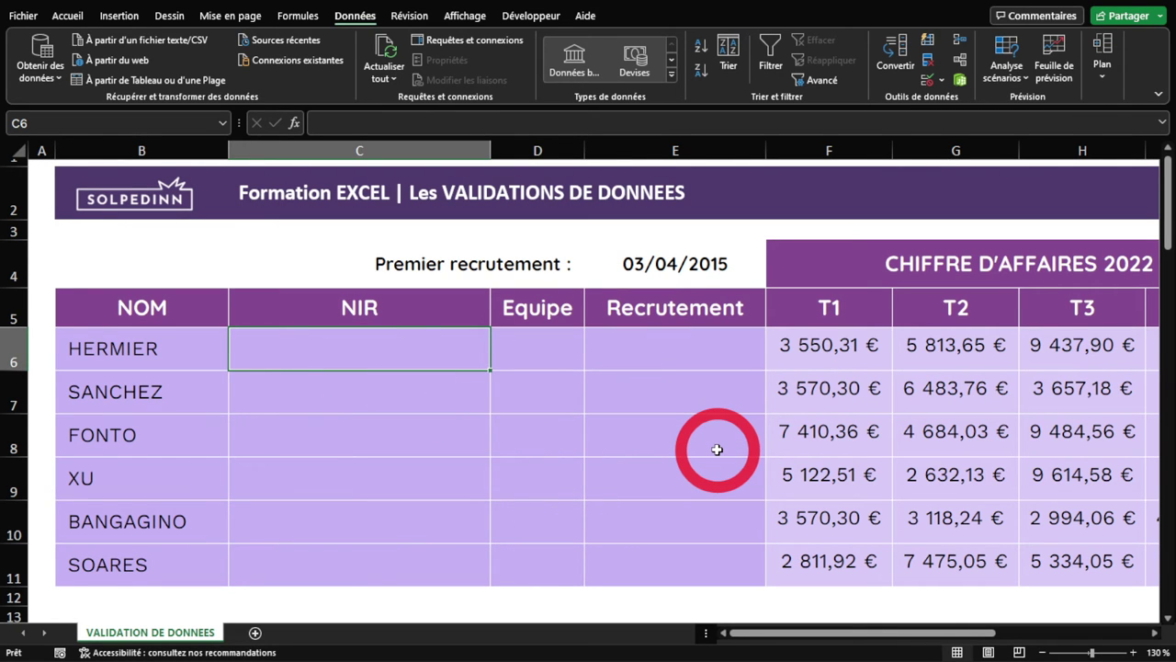
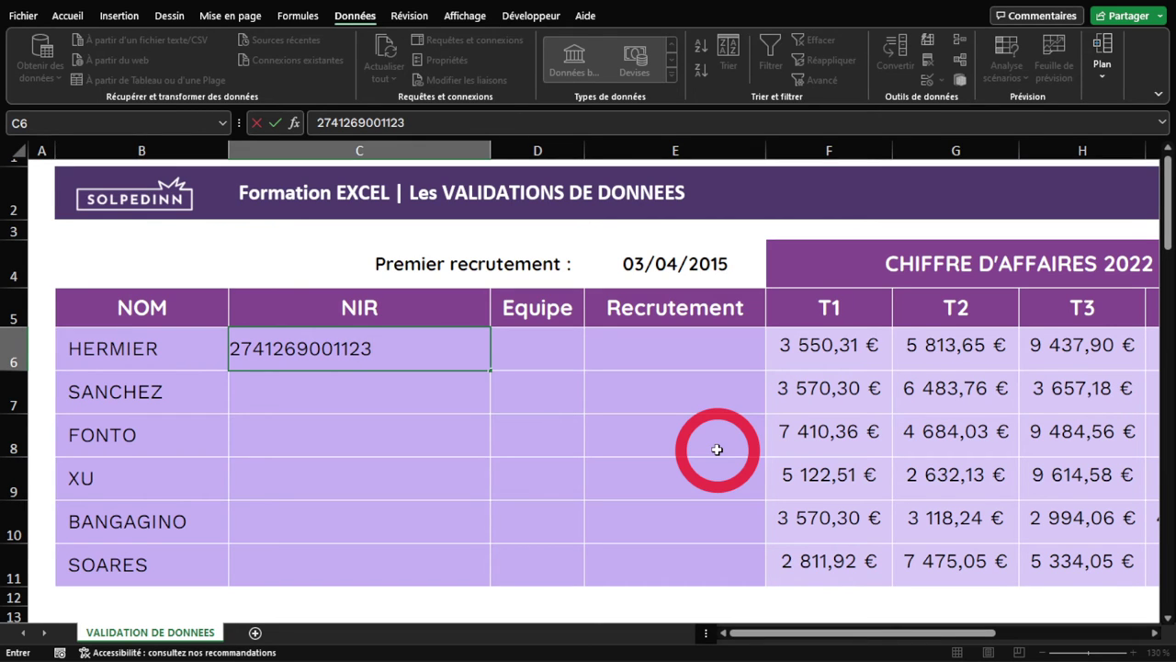
- Enter and then revise the numeric NIR value in cell C6
key(Return)
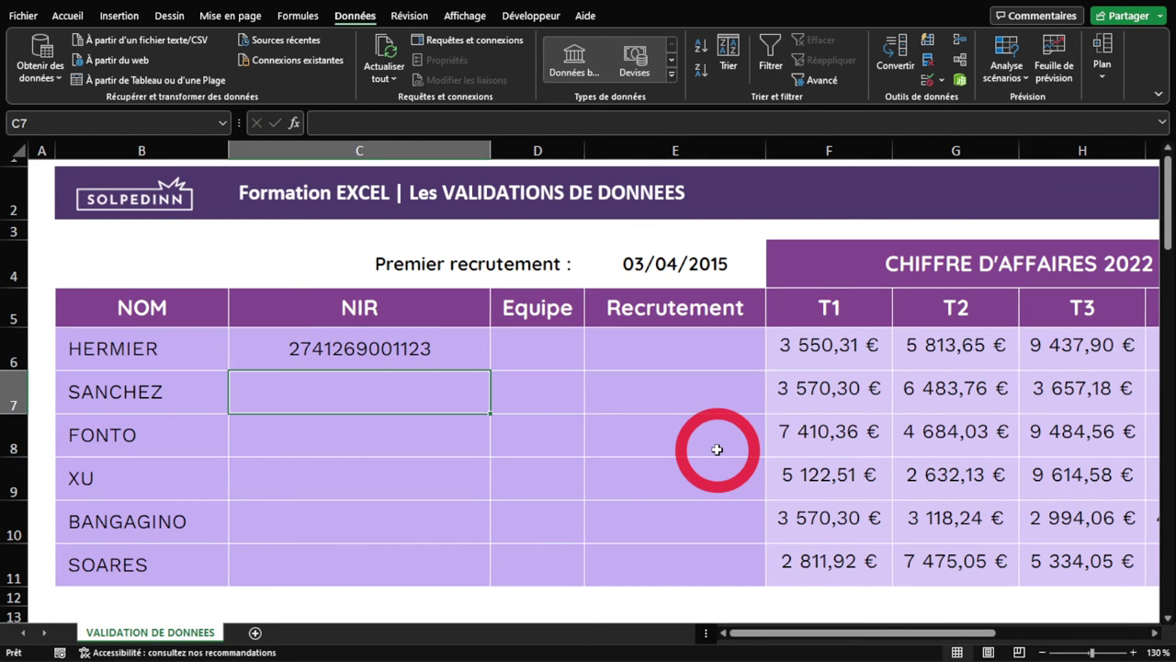
key(Up)
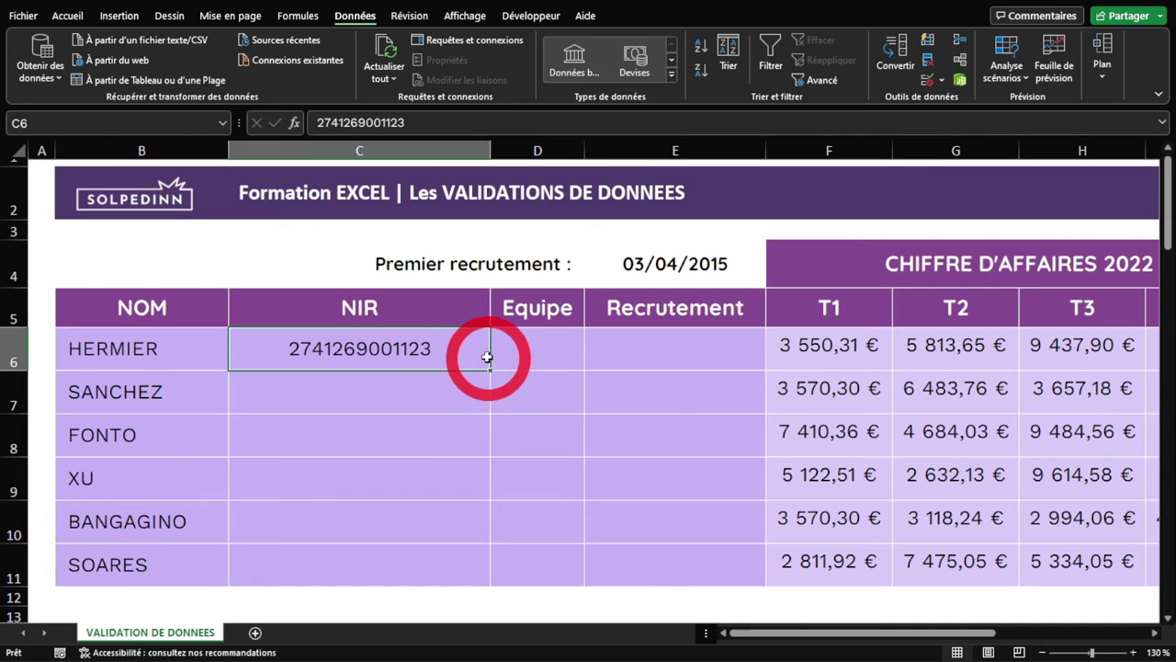
double_click(445, 355)
text(78)
key(Return)
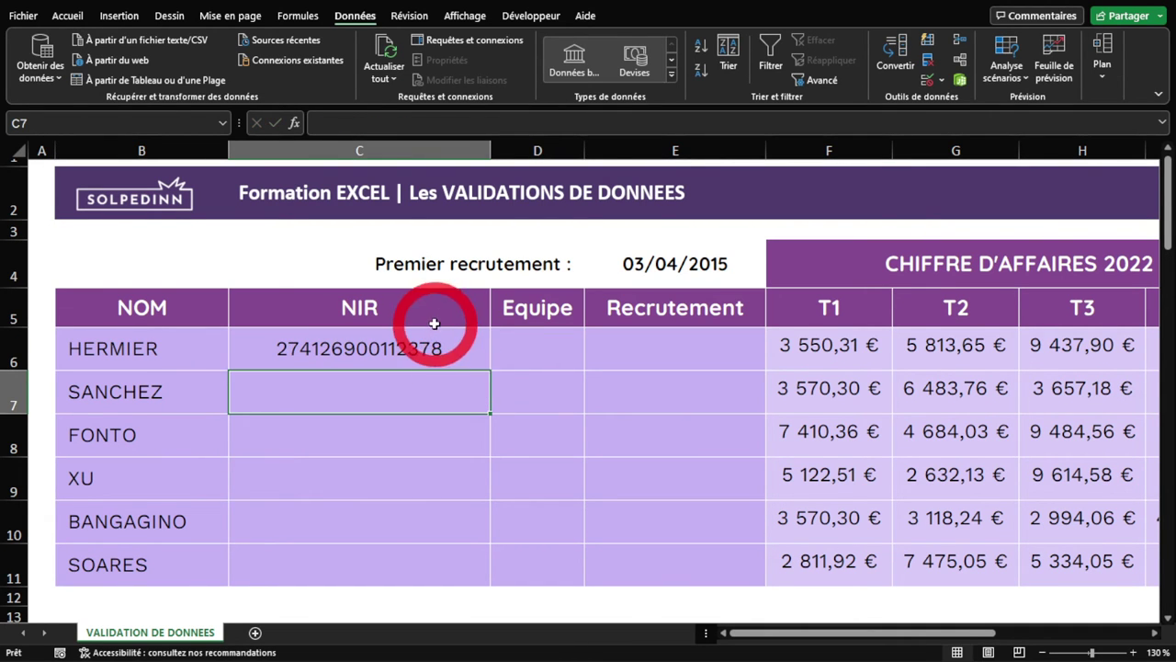
- Test C6 with a too-long and then a too-short NIR, cancelling each rejected entry
double_click(468, 357)
text(8)
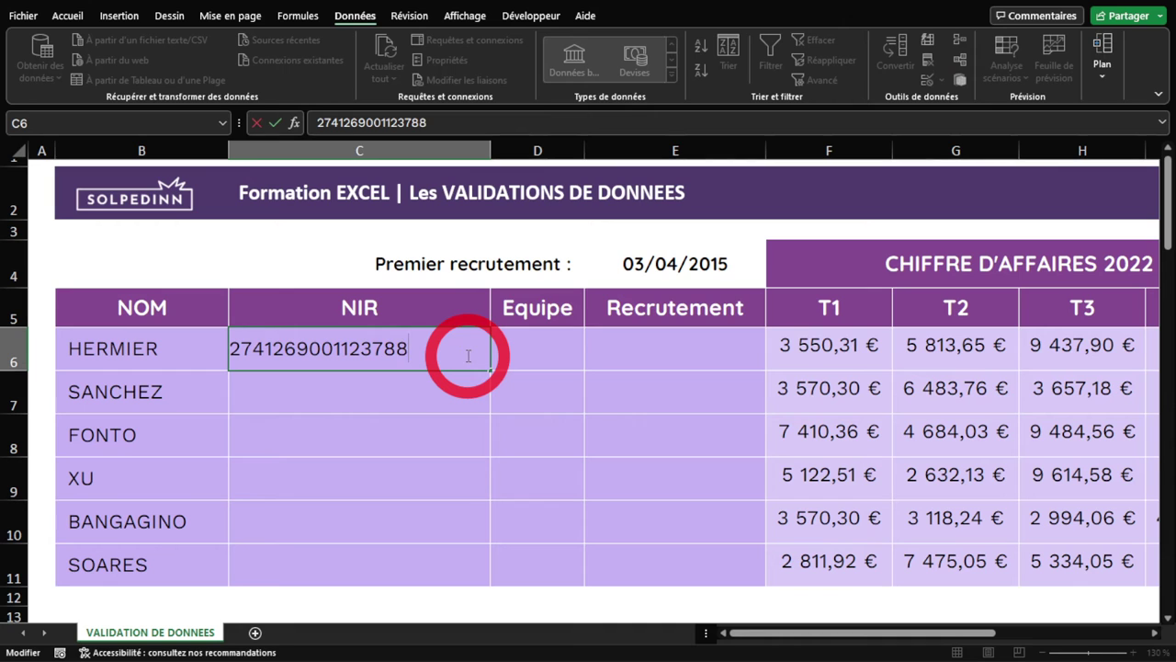
key(Return)
click(469, 365)
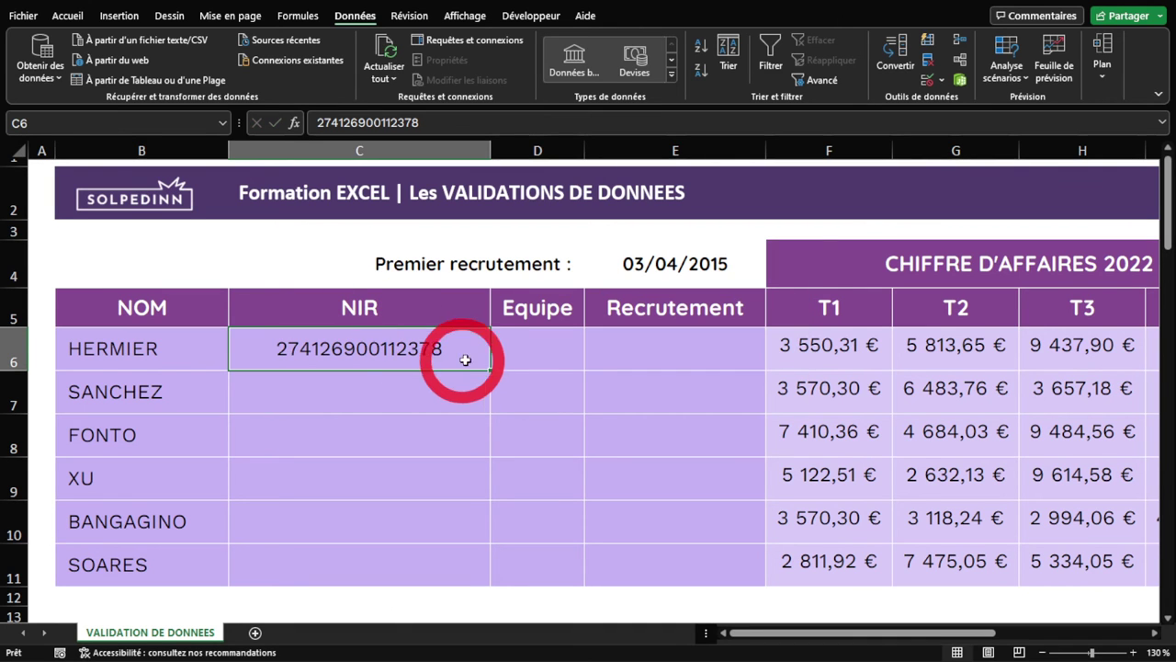
click(467, 350)
key(BackSpace)
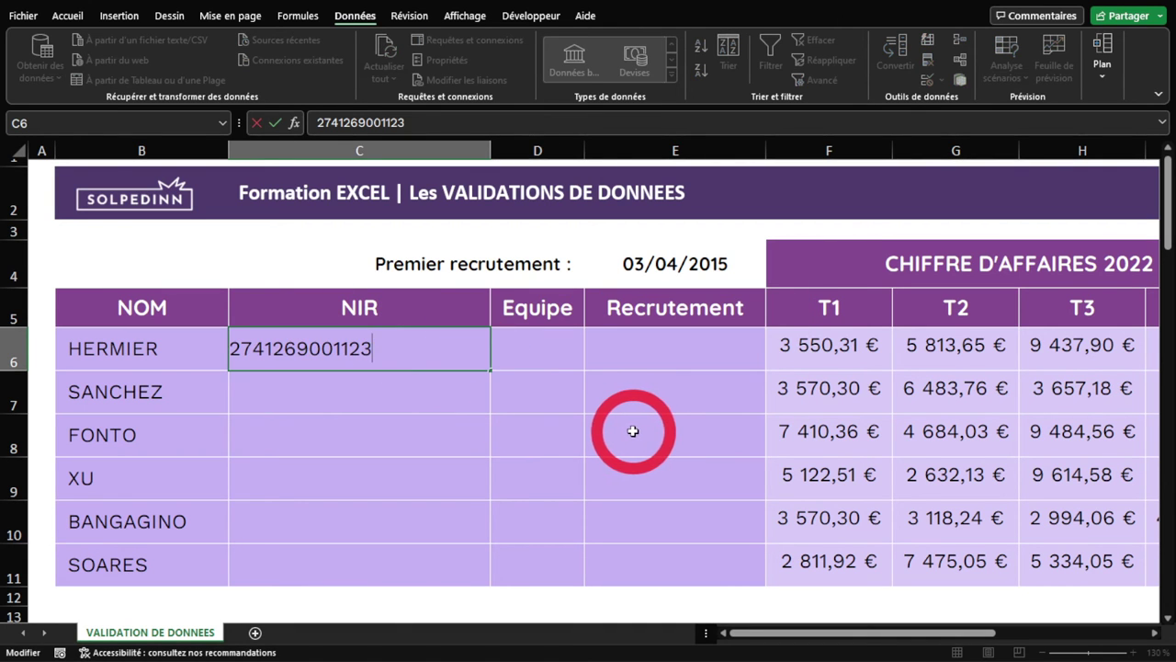
key(BackSpace)
key(Return)
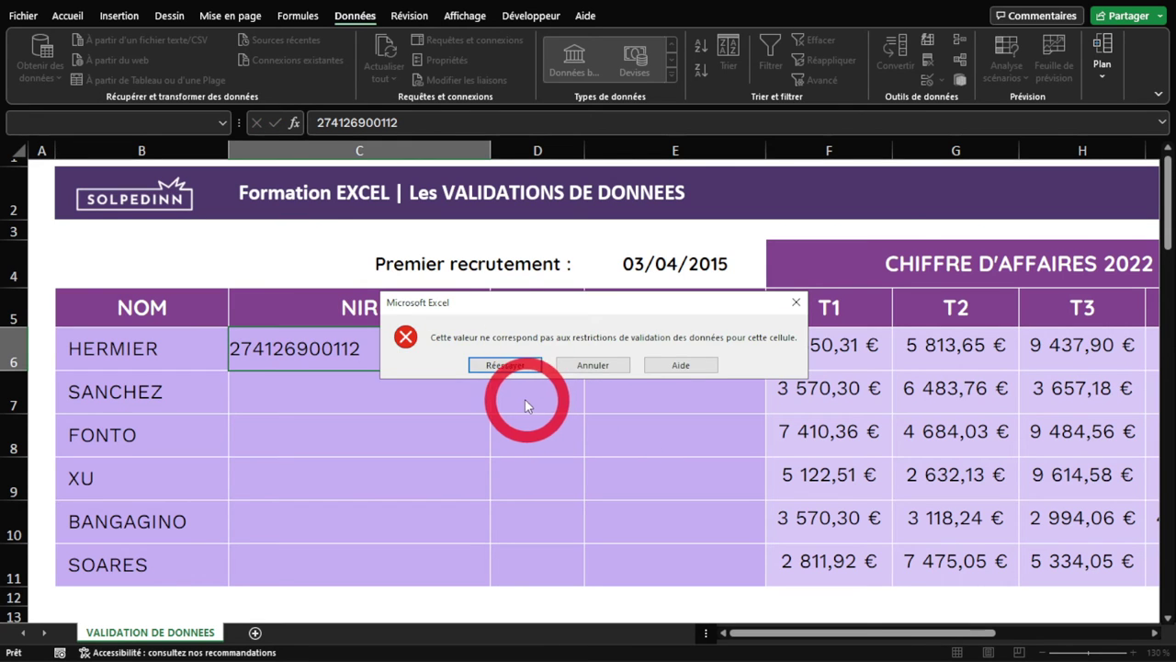
click(562, 364)
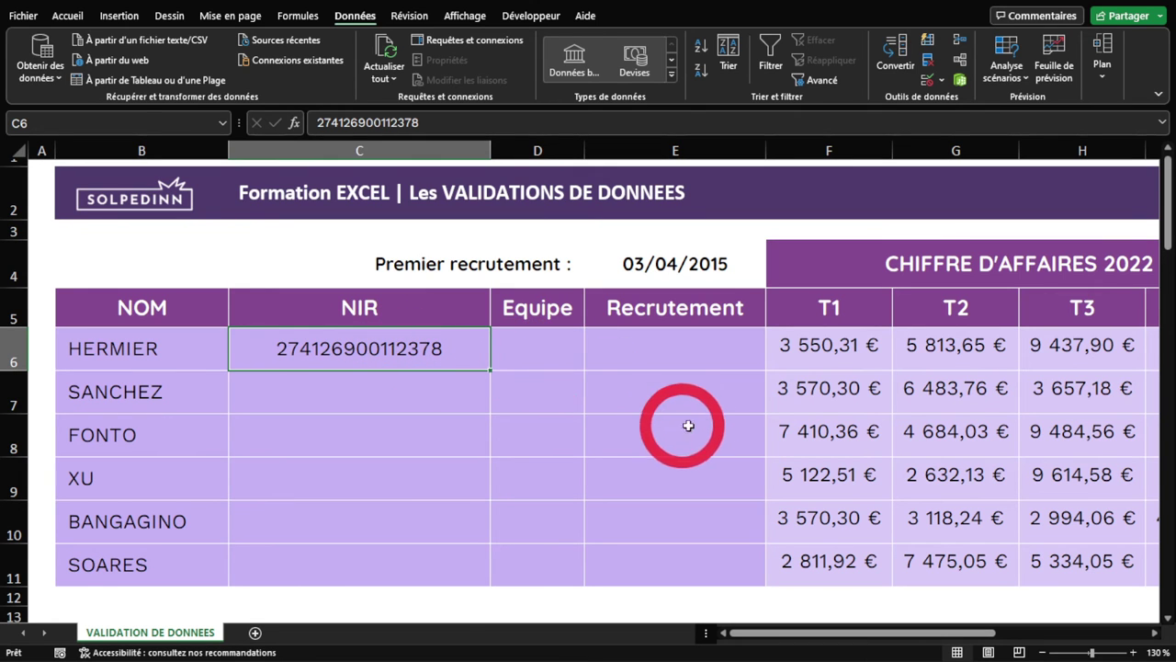
- Enter the 13-character text azertyuiopqsd in C6, which the length rule accepts
text(azerty)
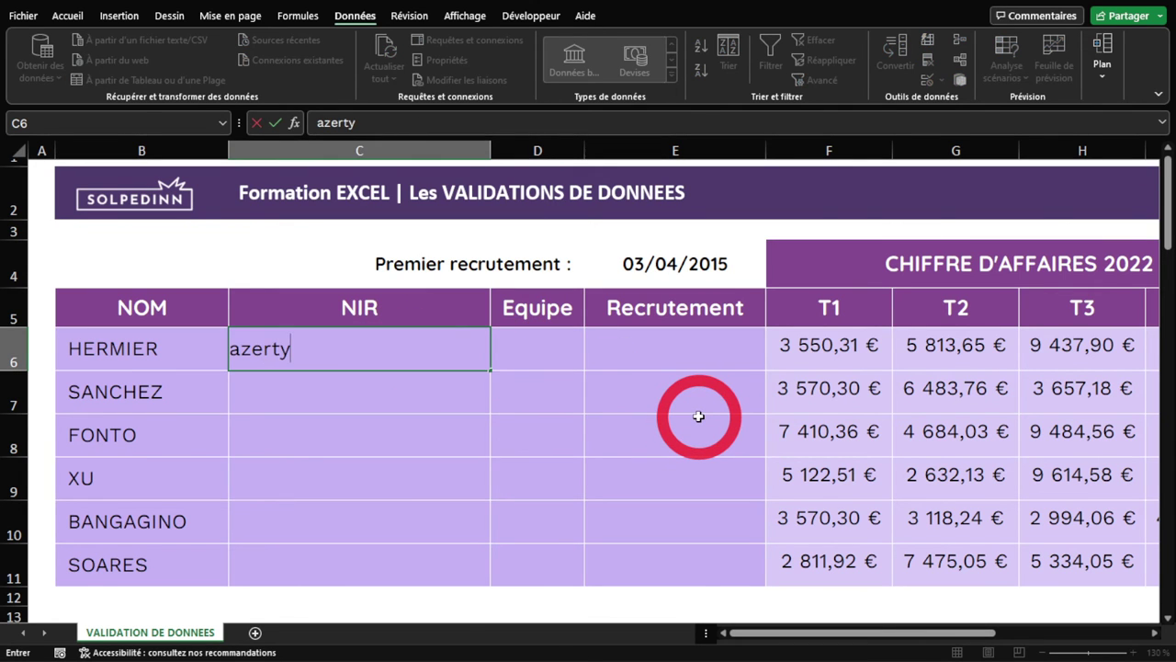
text(op)
text(sd)
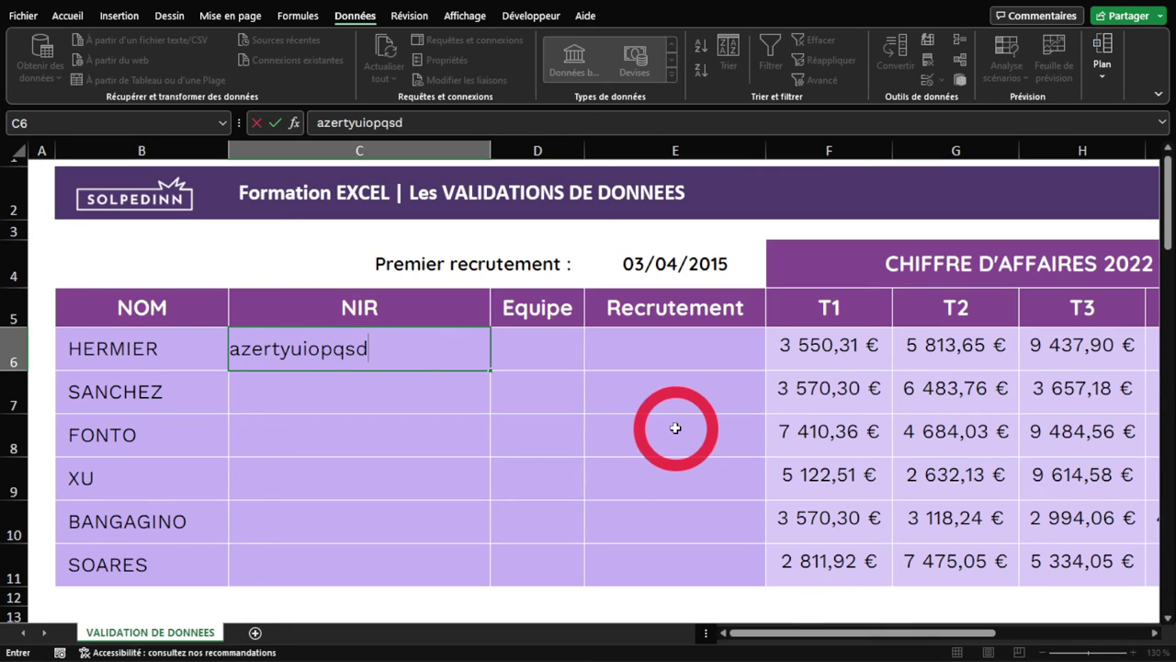
key(Return)
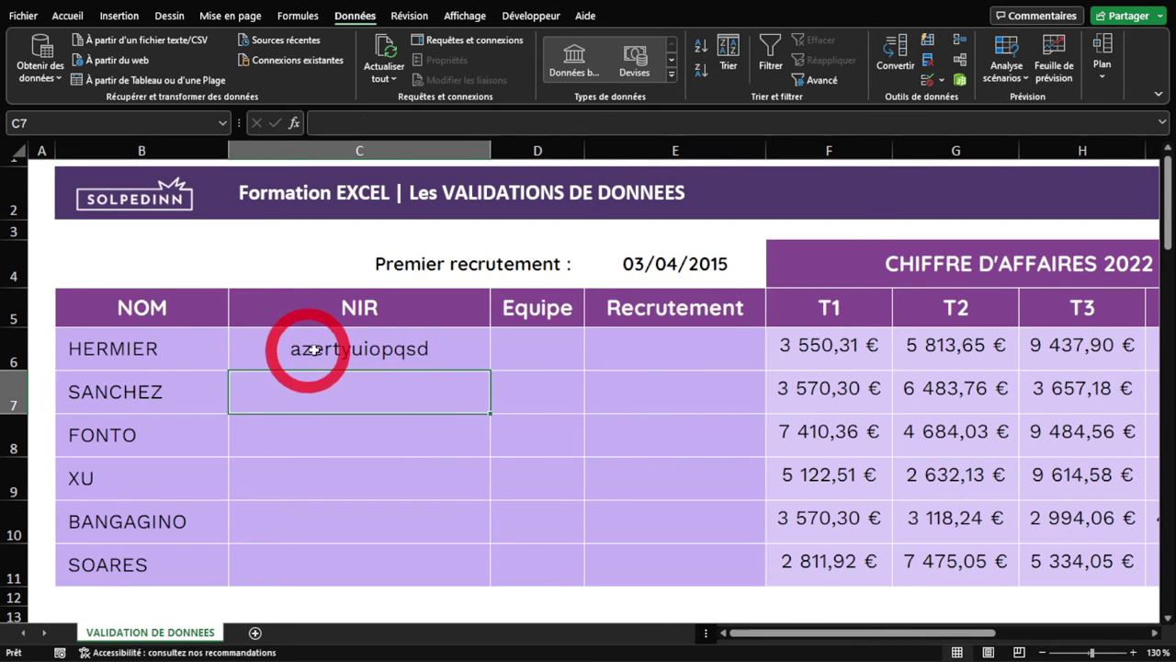
click(421, 349)
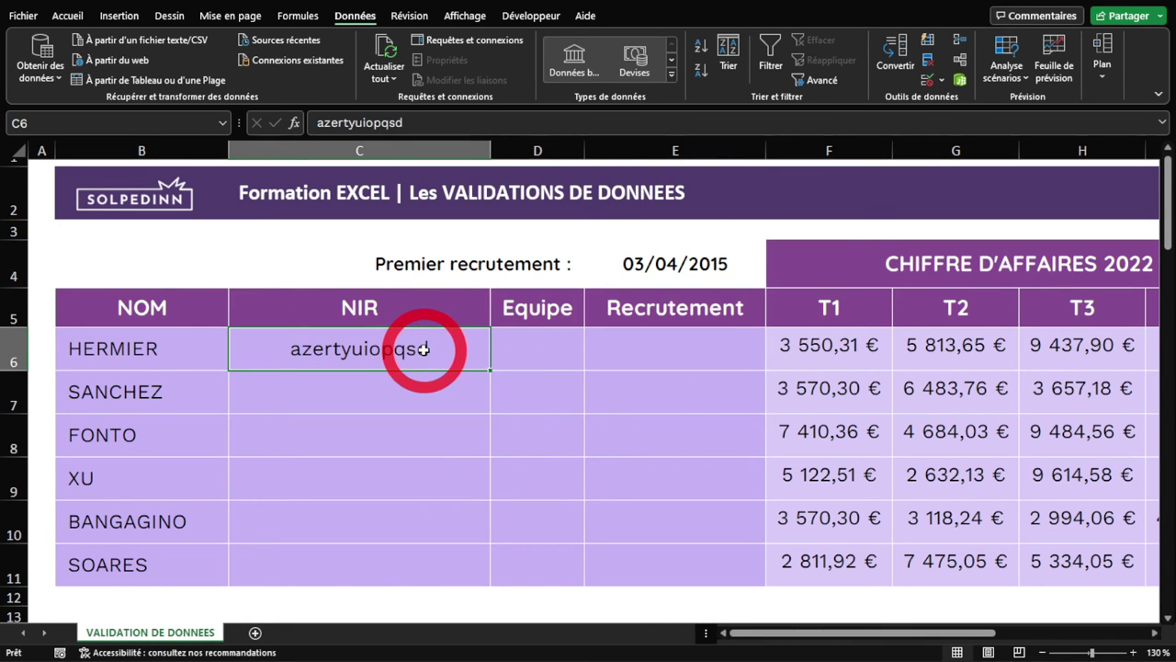
click(930, 81)
click(435, 352)
click(435, 354)
click(563, 387)
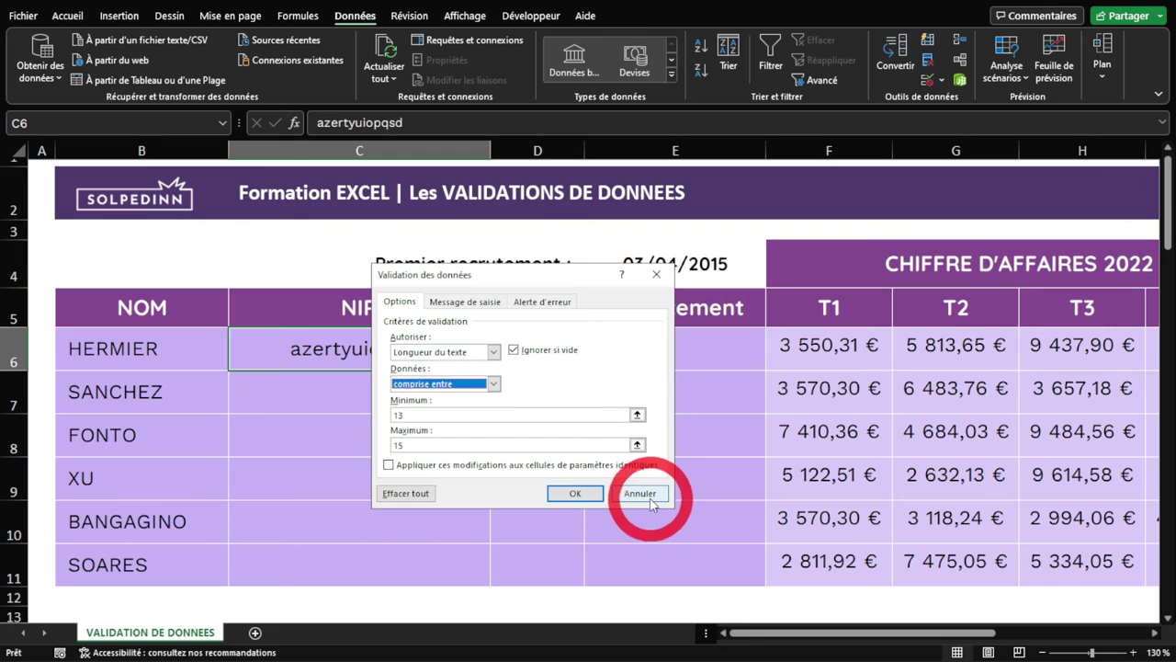
click(651, 504)
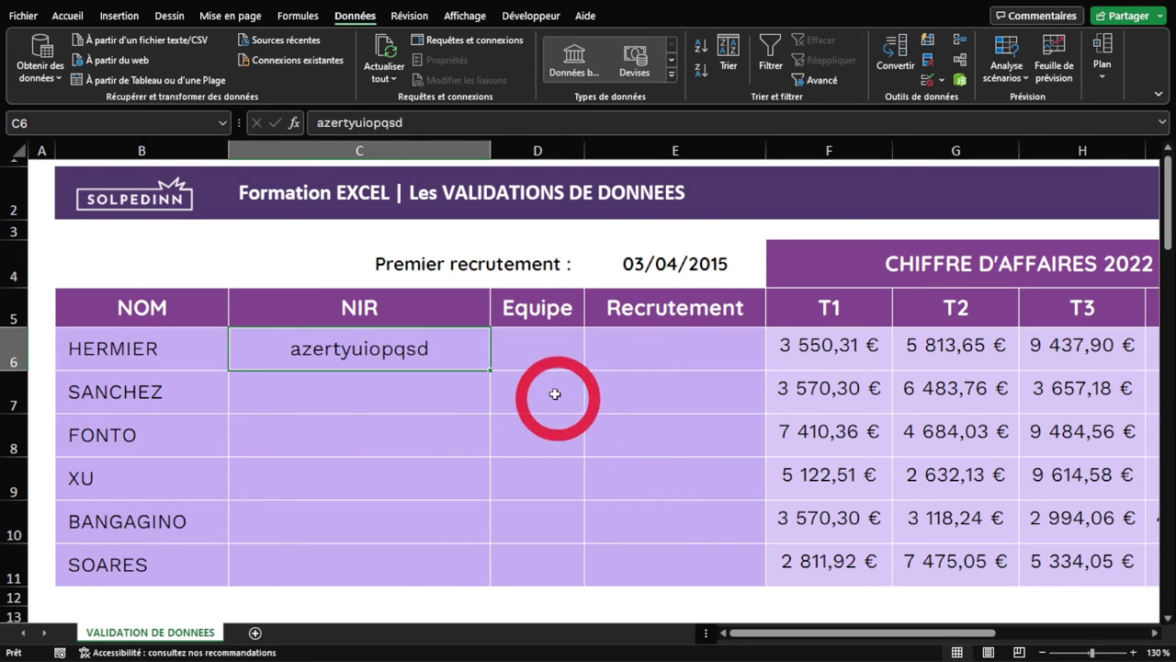
- Give D6:D11 a Liste validation with source Europe;Asie;Afrique, then check D6's dropdown
mouse_move(538, 345)
mouse_down()
mouse_move(557, 590)
mouse_move(546, 567)
mouse_up()
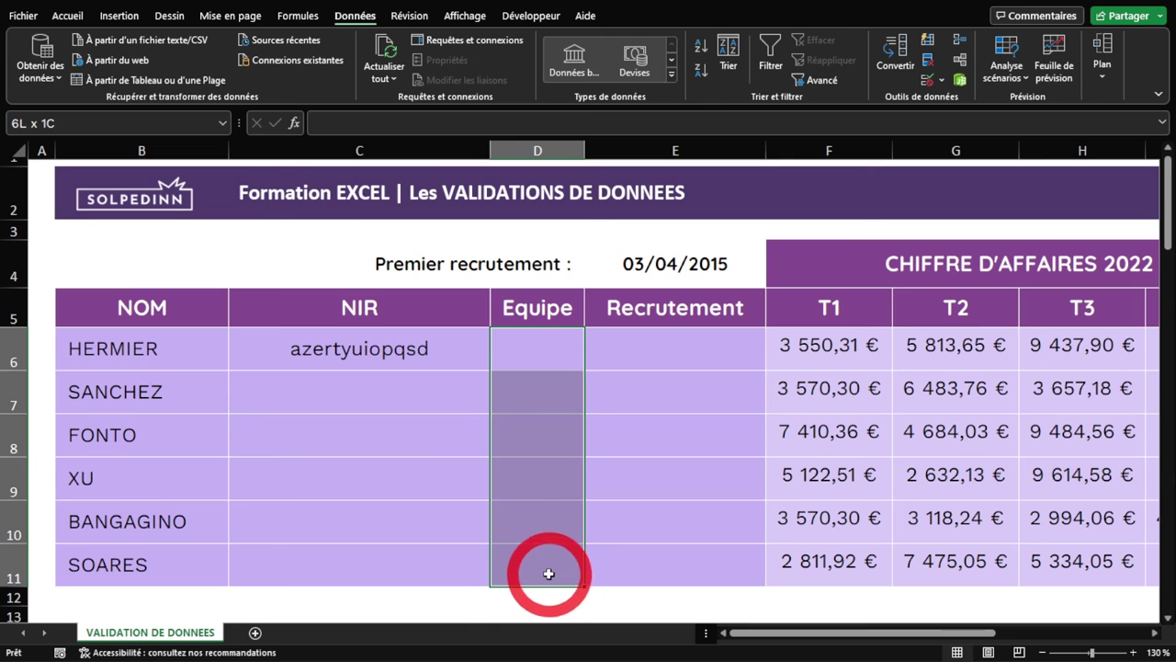
click(927, 85)
click(423, 352)
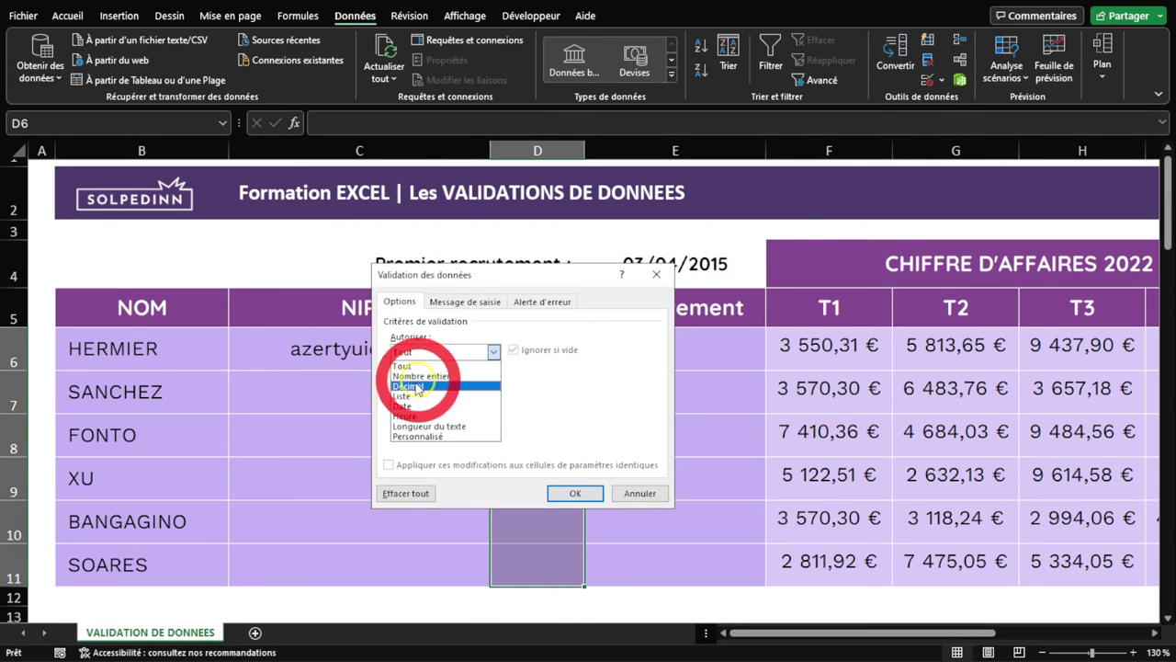
click(402, 396)
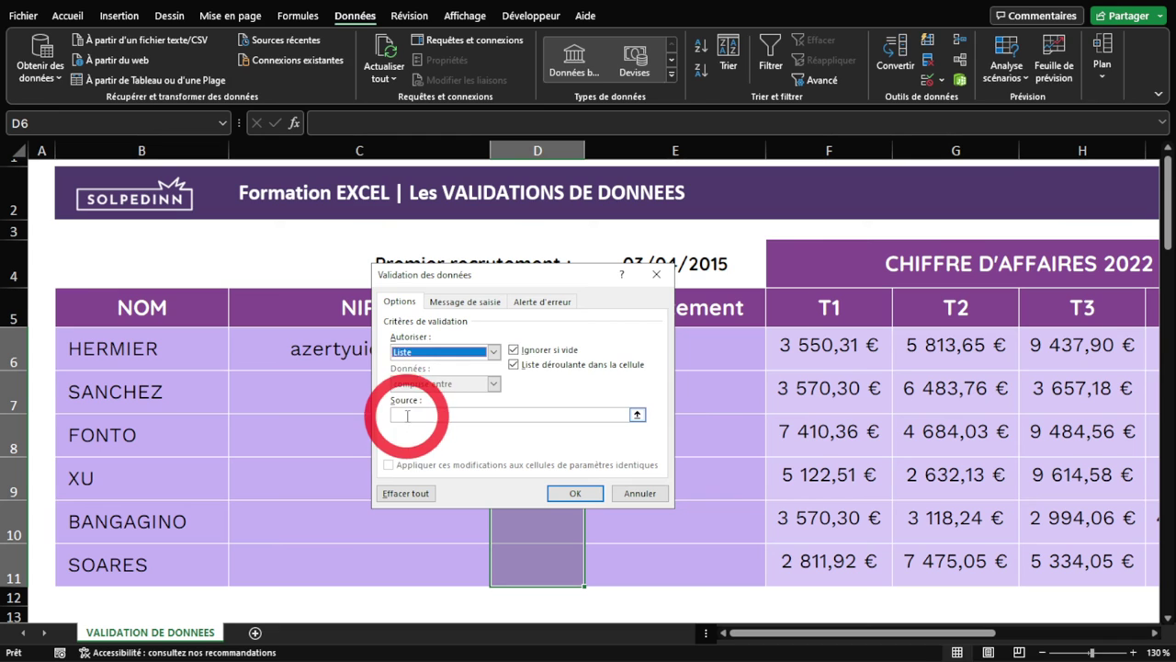
click(403, 415)
text(Europ)
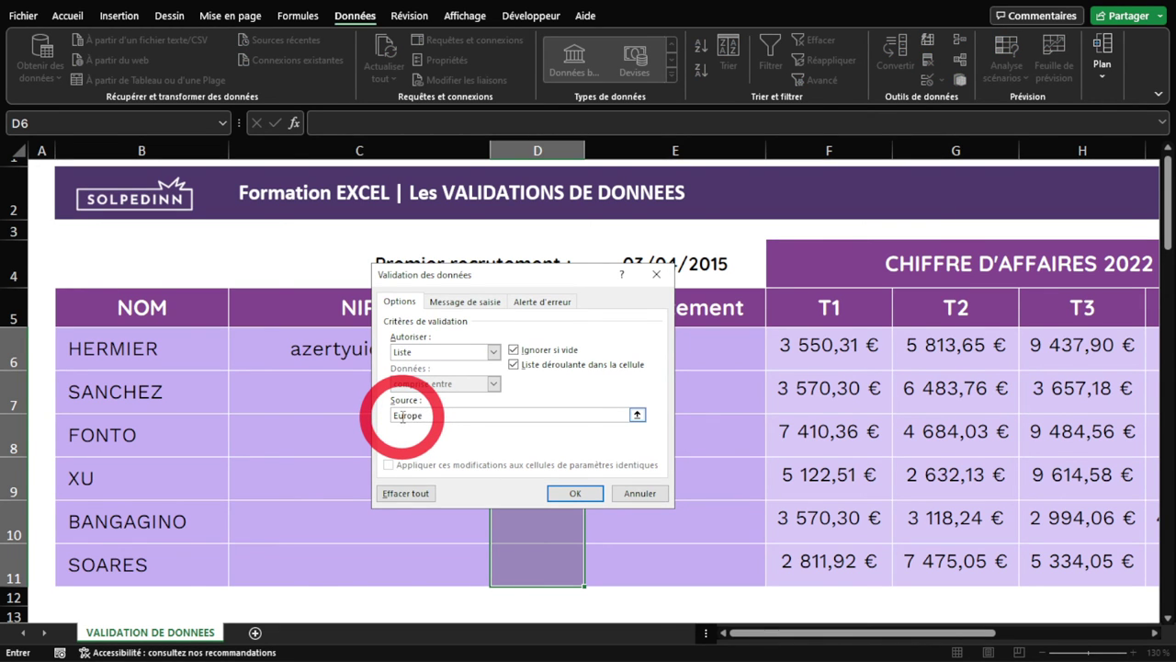
text(e;Afrique)
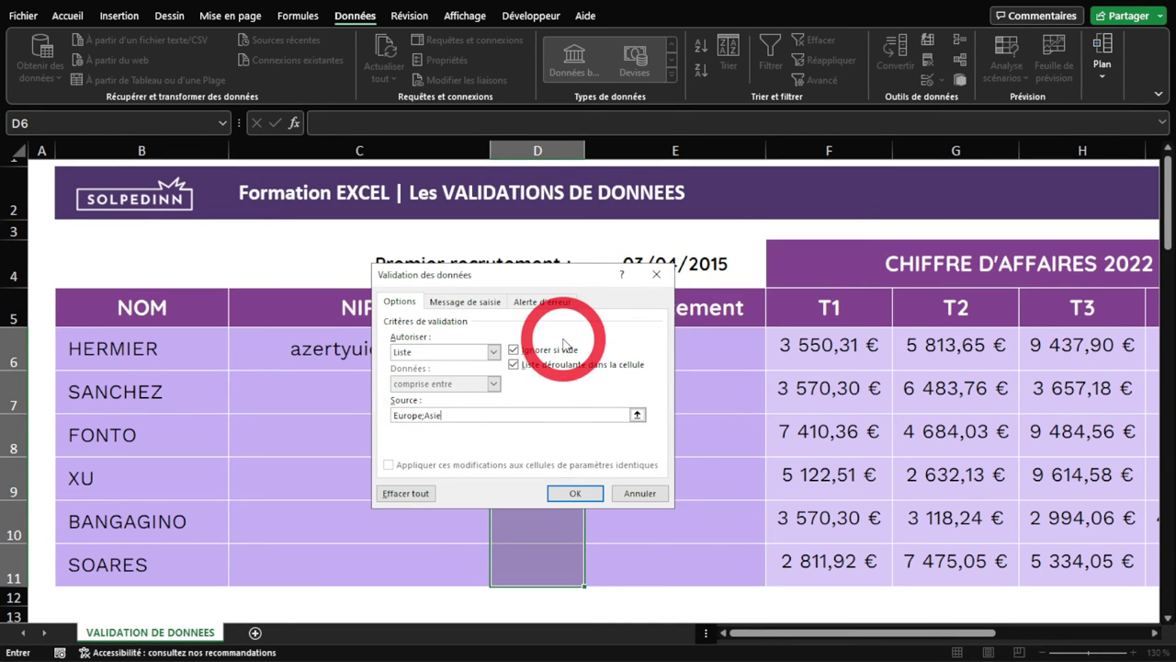
click(576, 494)
click(546, 365)
click(592, 362)
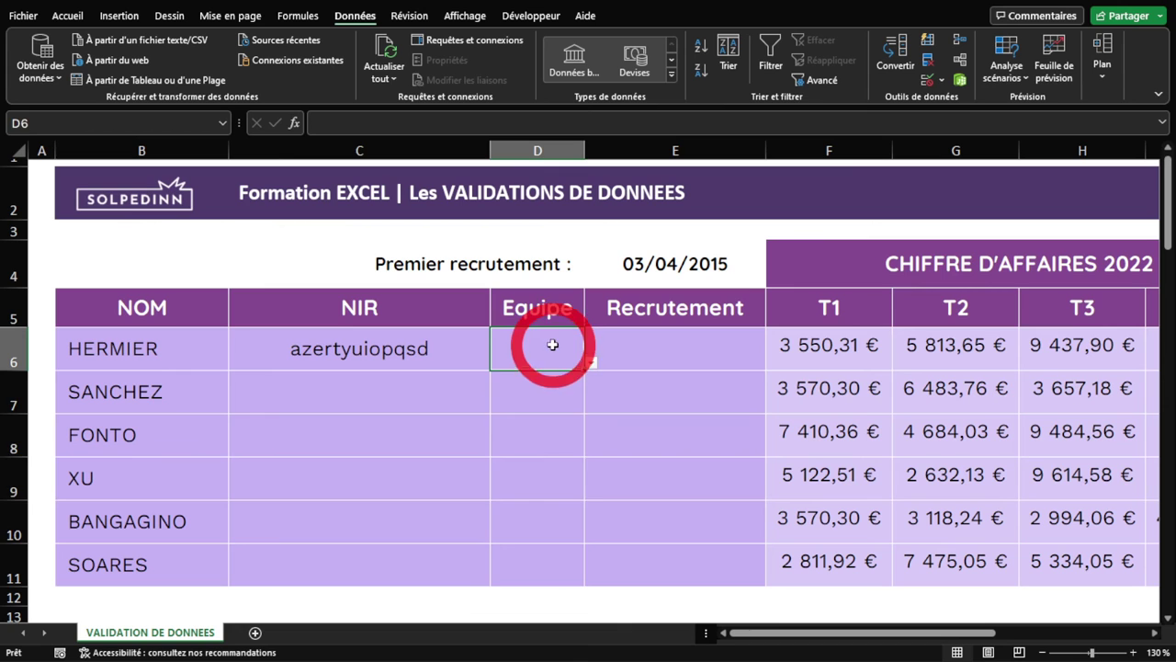
- Replace the D6:D11 list source with =$B$6:$B$11 and check D6's dropdown shows the names
drag(550, 342, 544, 565)
click(936, 85)
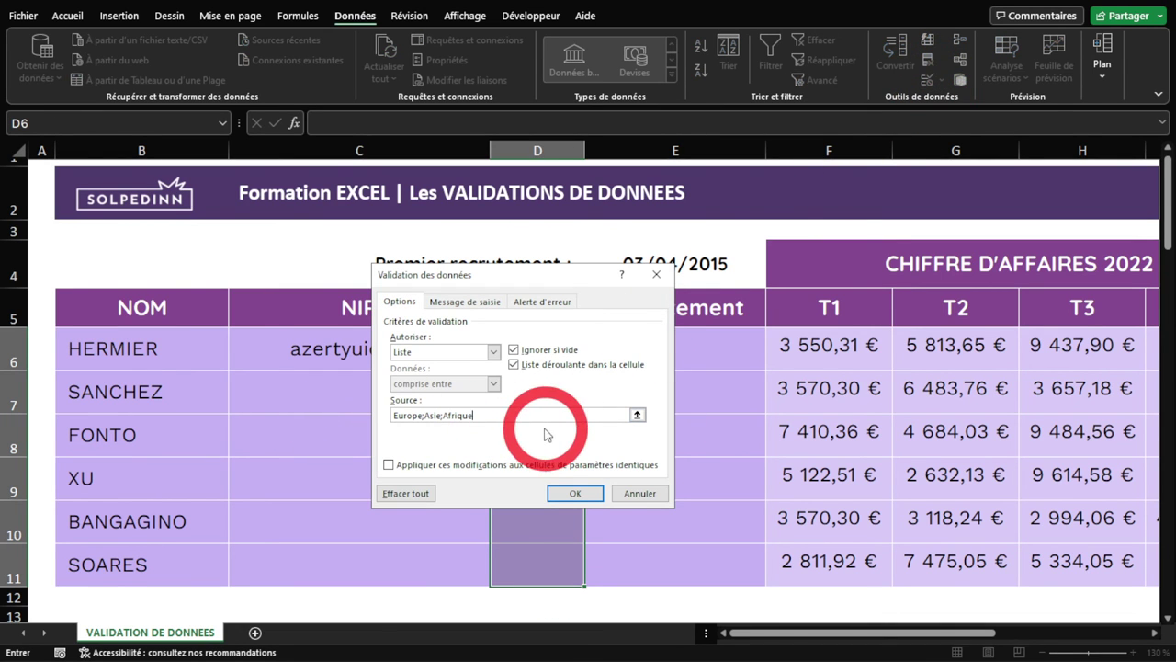
drag(485, 419, 359, 405)
key(Delete)
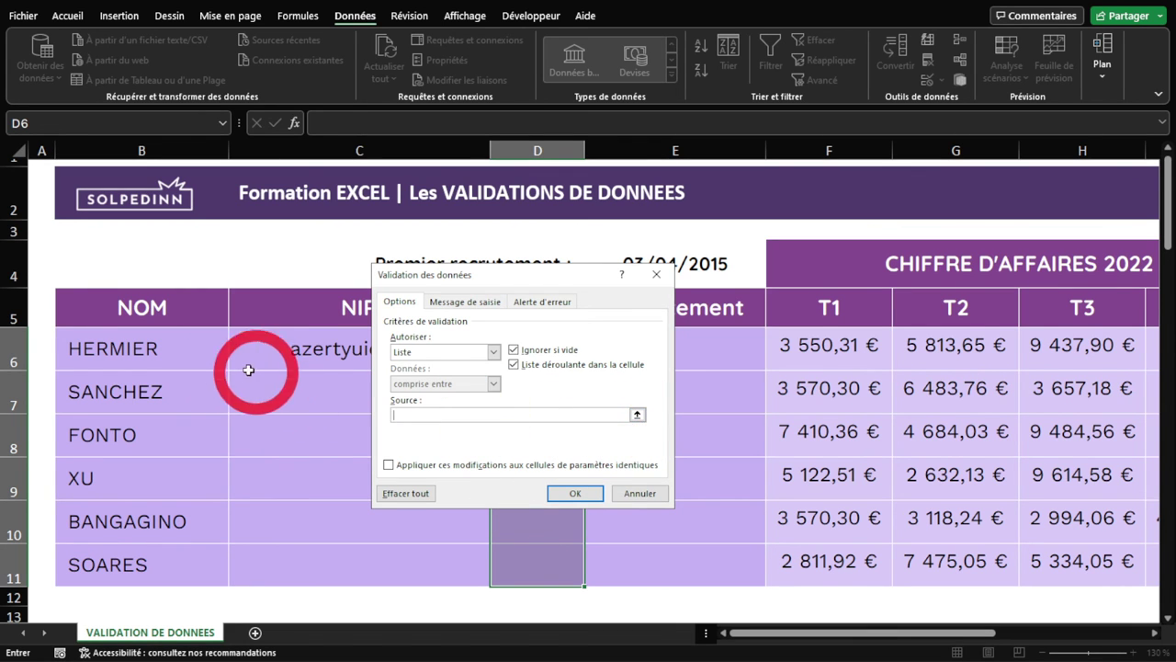
drag(156, 348, 165, 573)
key(Return)
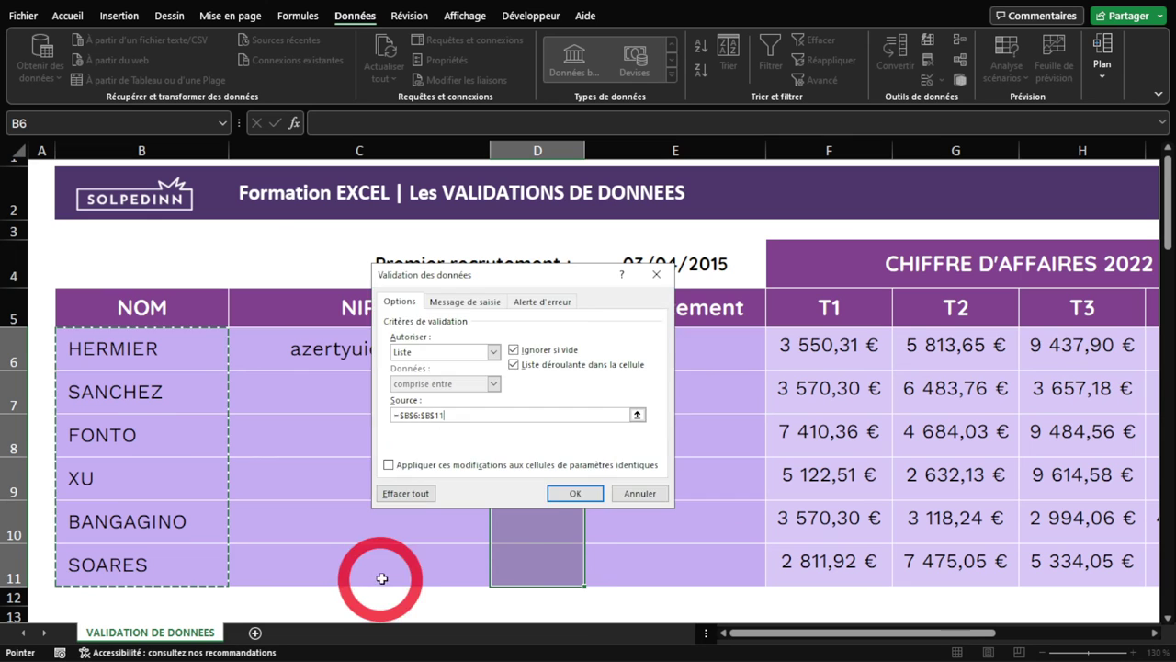
key(Return)
click(588, 360)
click(591, 362)
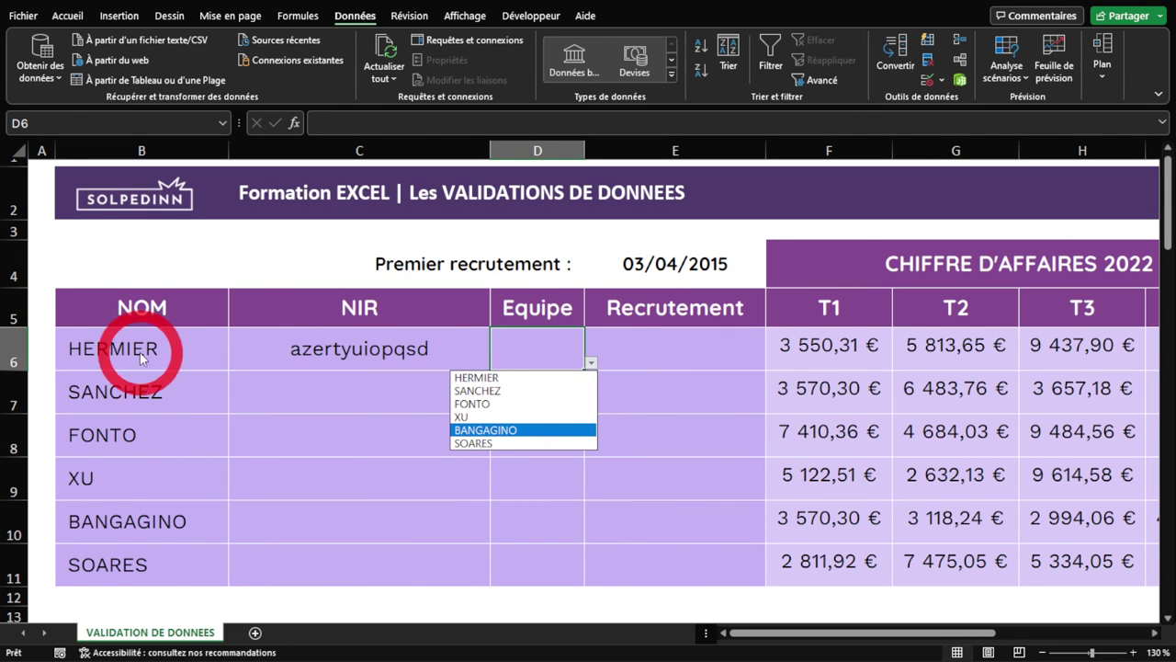
key(Escape)
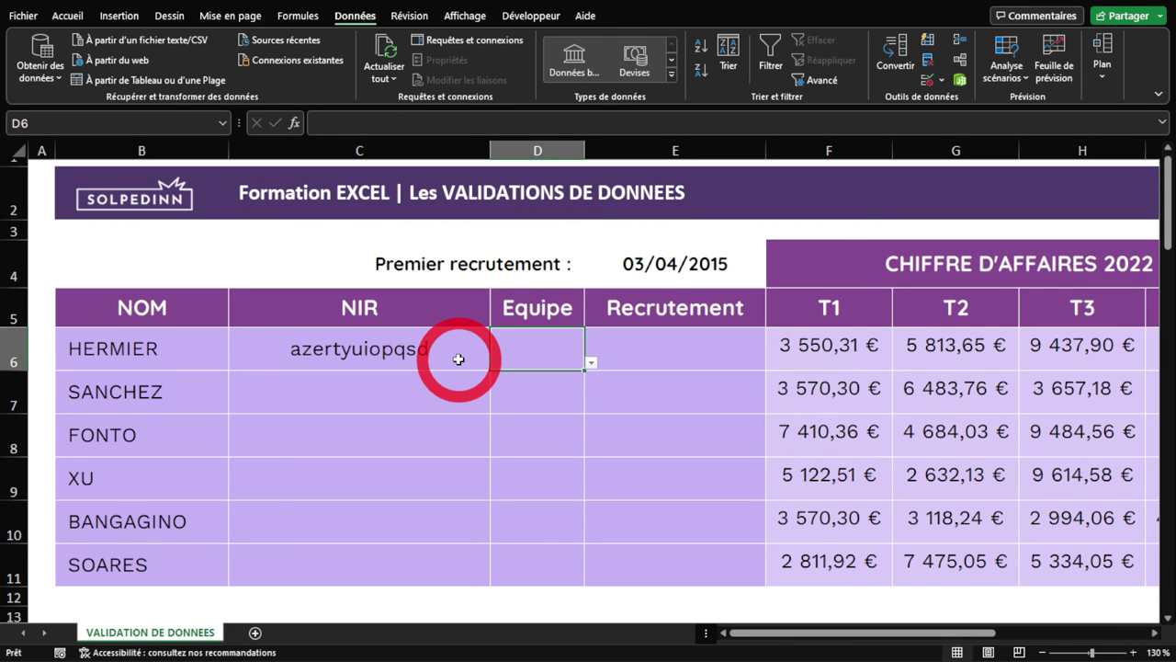
- Use Atteindre > Cellules with Validation des données > Tous to select all validated cells
click(459, 359)
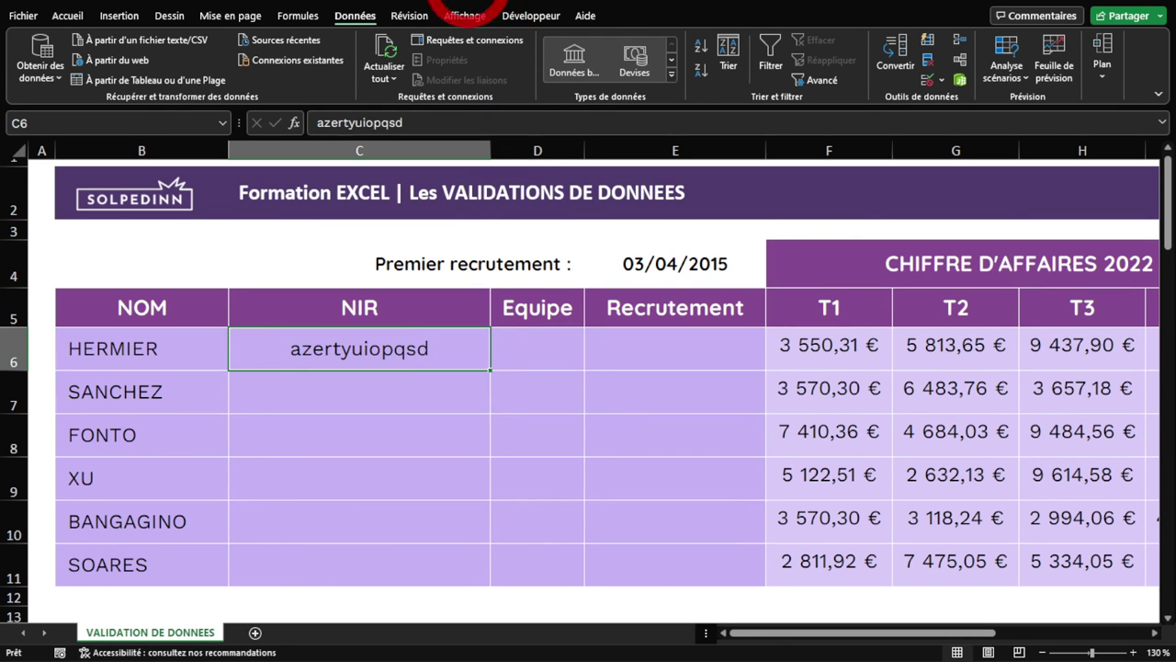
click(522, 6)
text(attej)
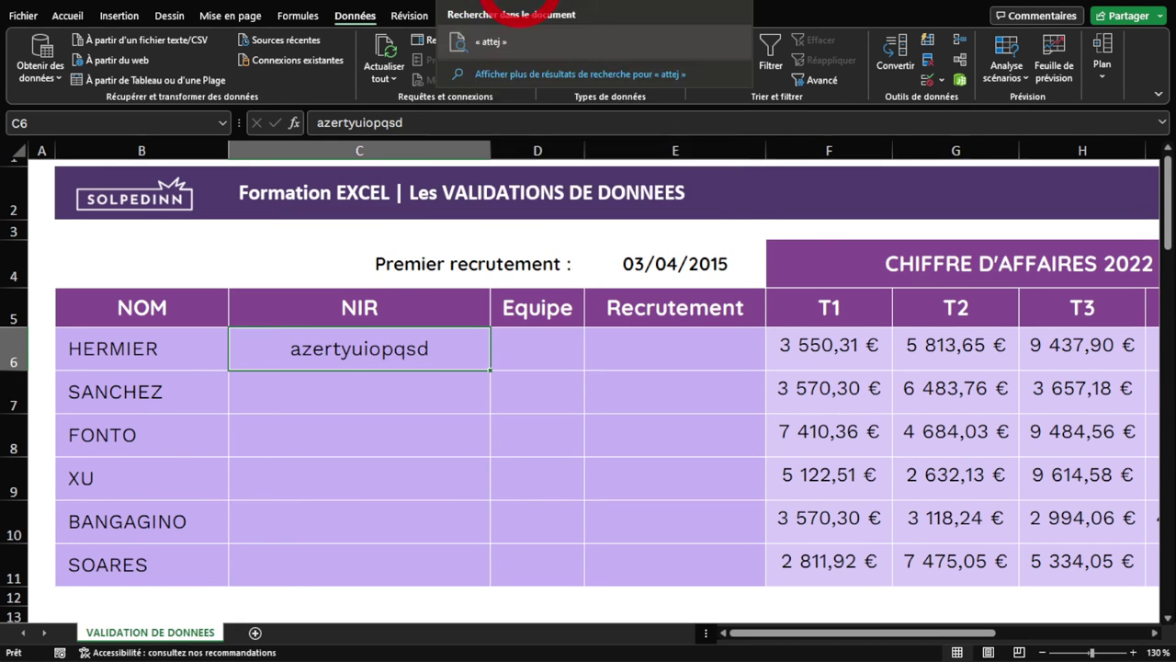
key(BackSpace)
text(indre)
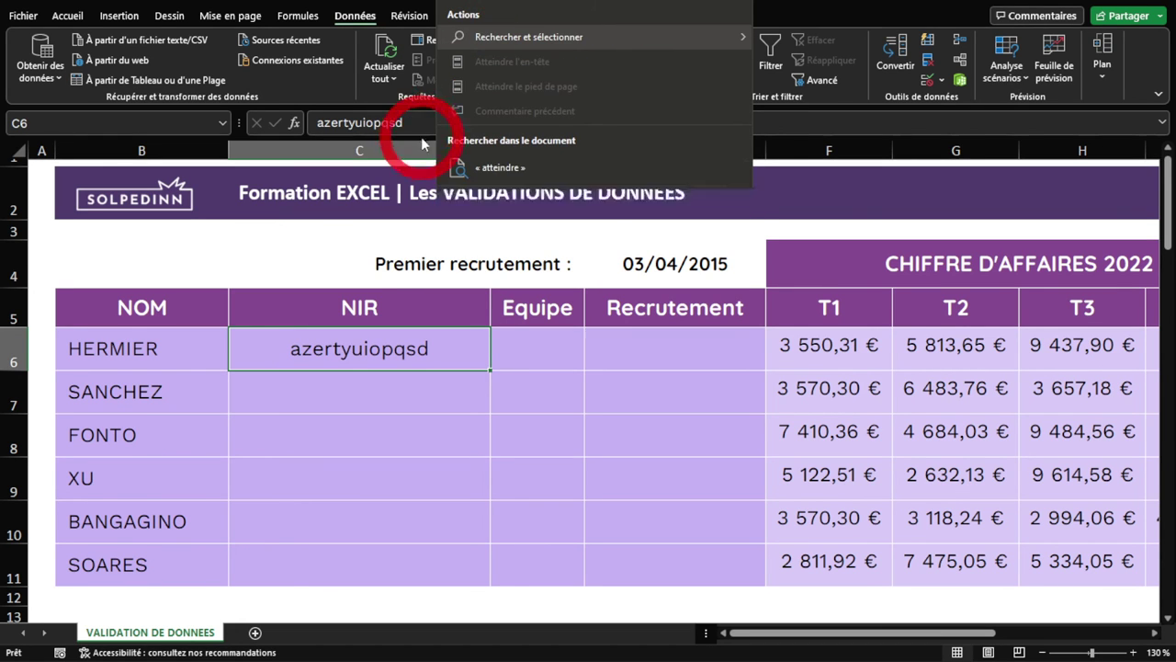
click(470, 42)
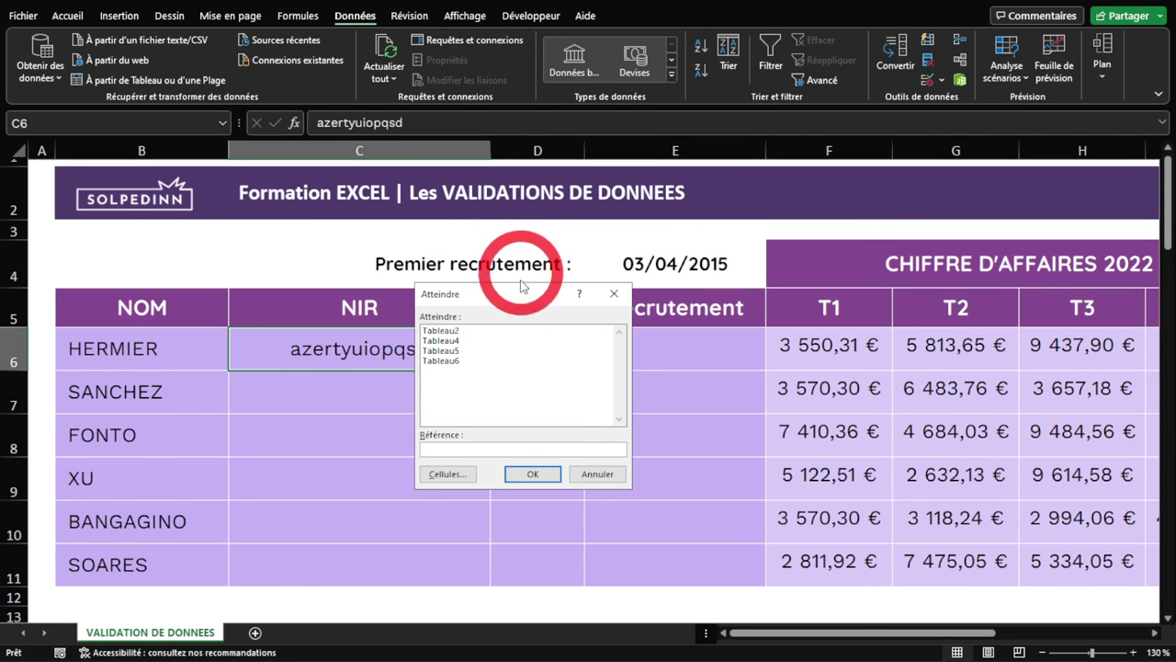
click(446, 475)
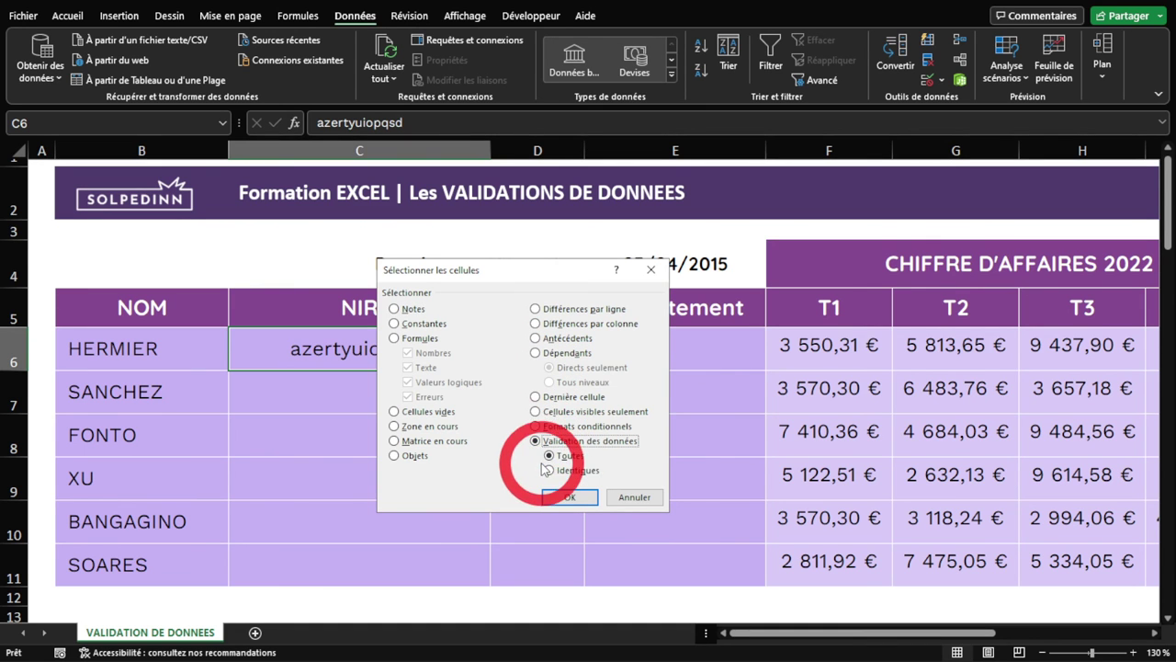
click(565, 497)
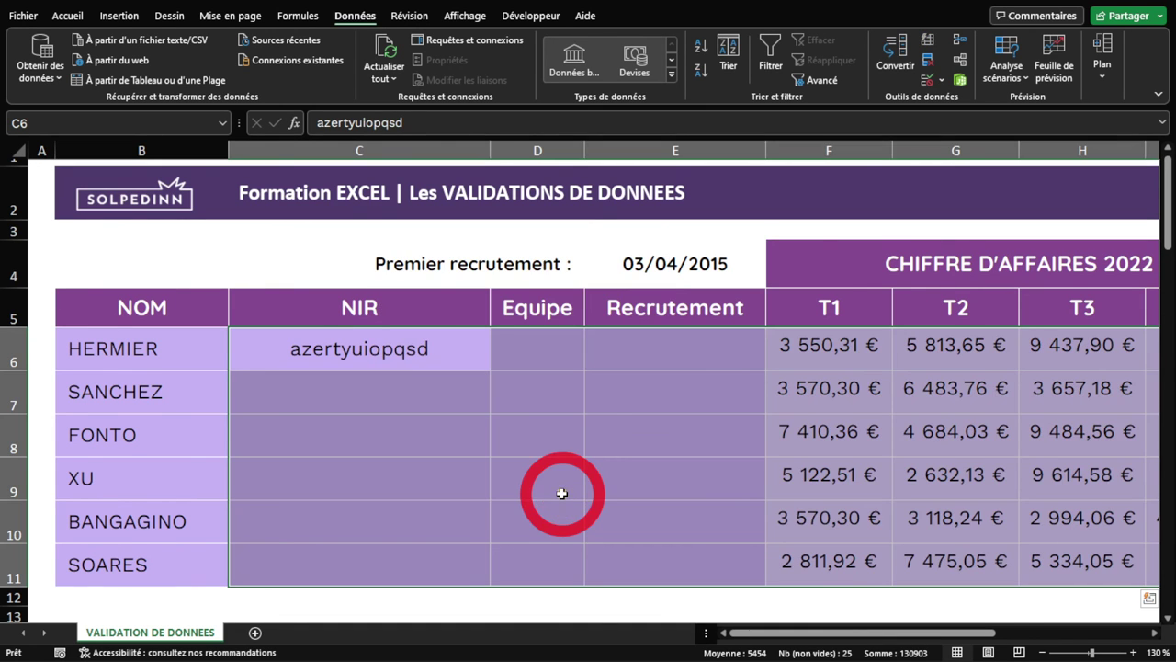
ctrl+scroll(573, 431, down, 2)
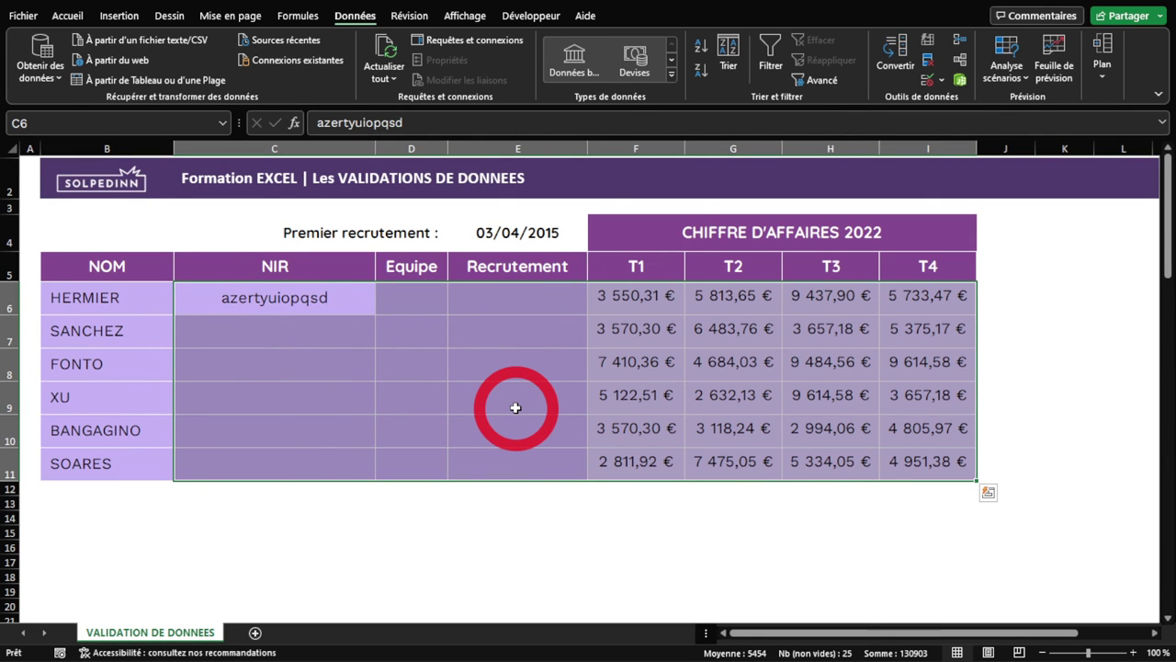
- Clear all data validation from SOARES's T1–T4 figures in F11:I11 with Effacer tout
scroll(505, 390, up, 1)
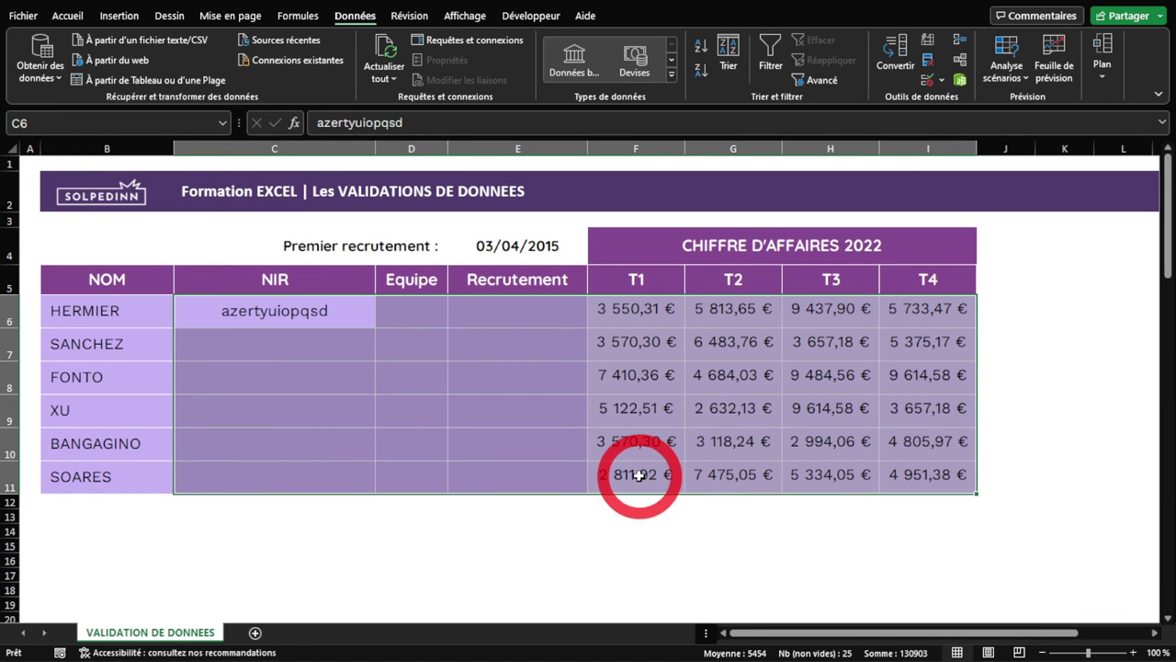
drag(640, 475, 930, 477)
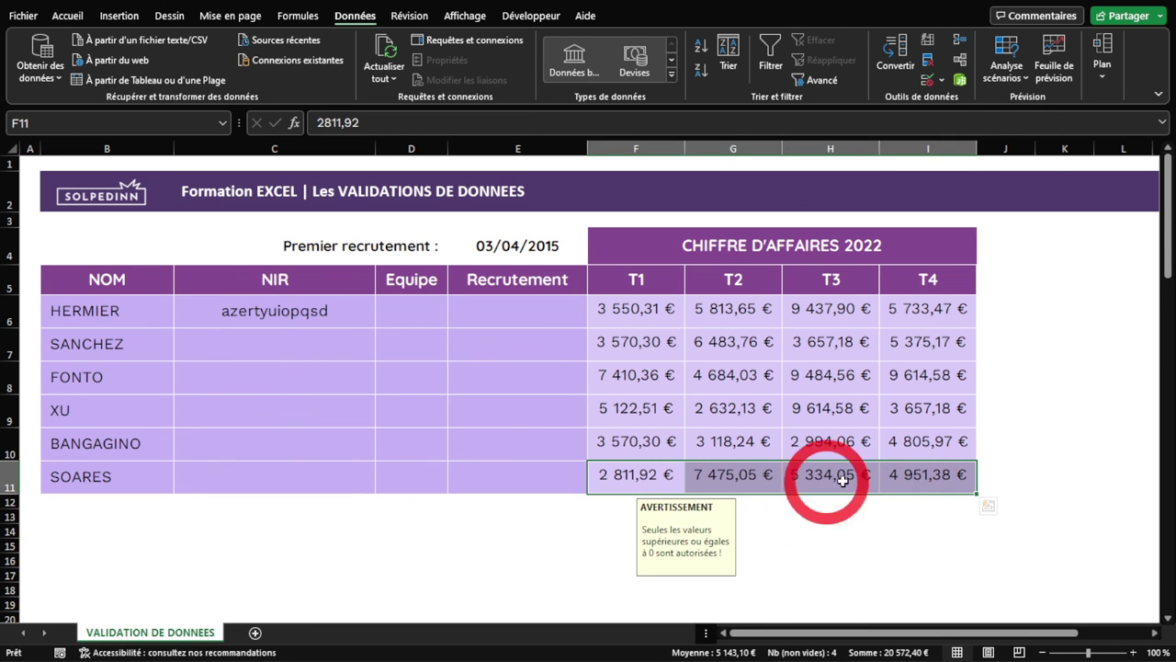
click(926, 82)
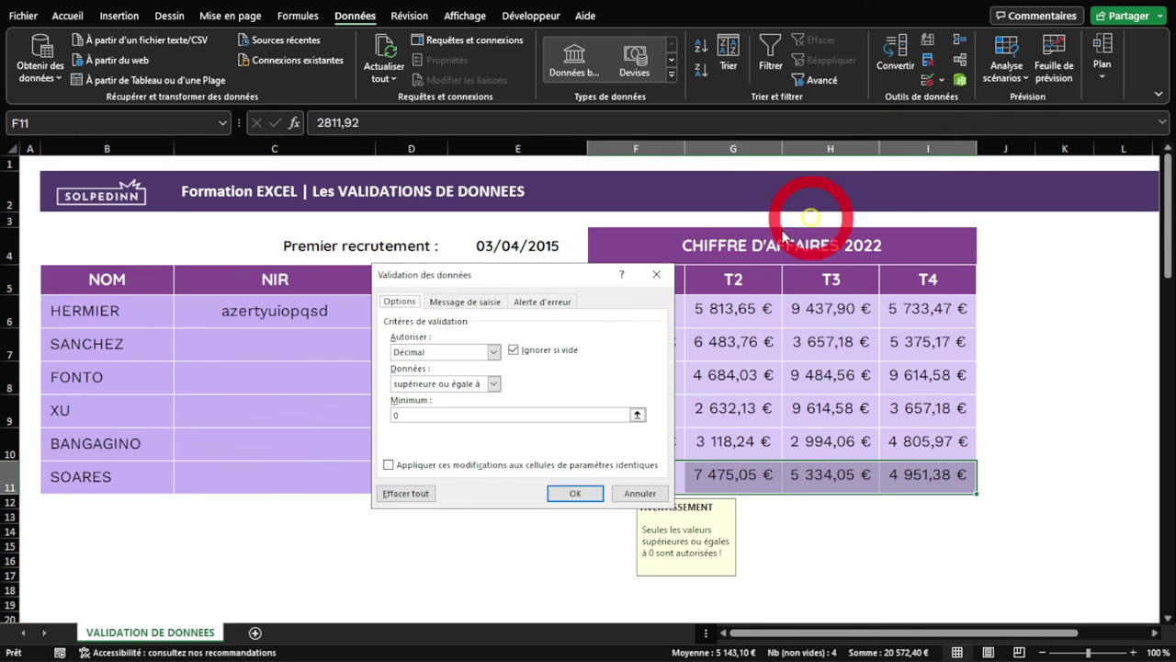
click(405, 493)
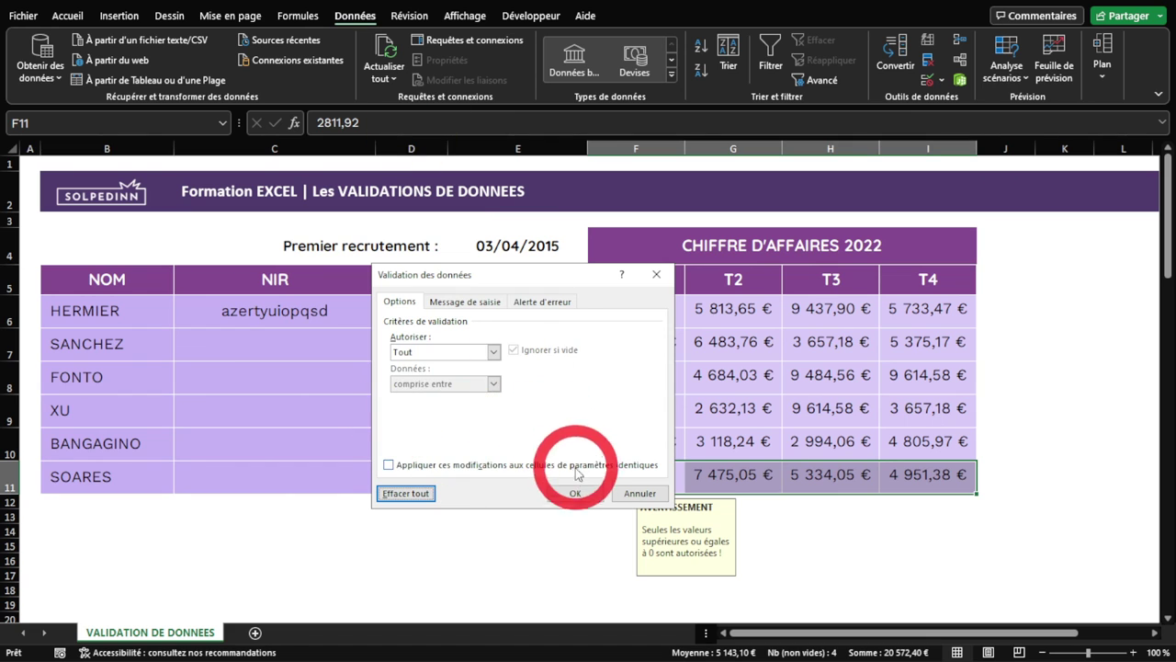
click(574, 492)
- Confirm G11 now accepts the text azea, then undo the entry
click(648, 517)
click(746, 476)
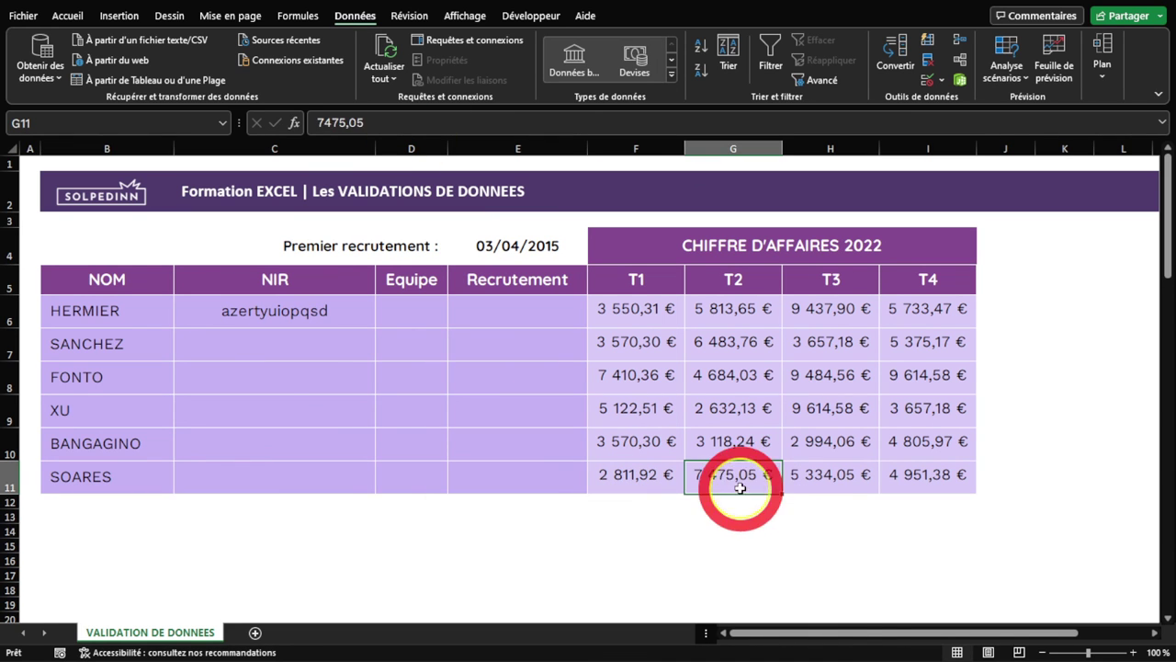
text(azea)
key(Return)
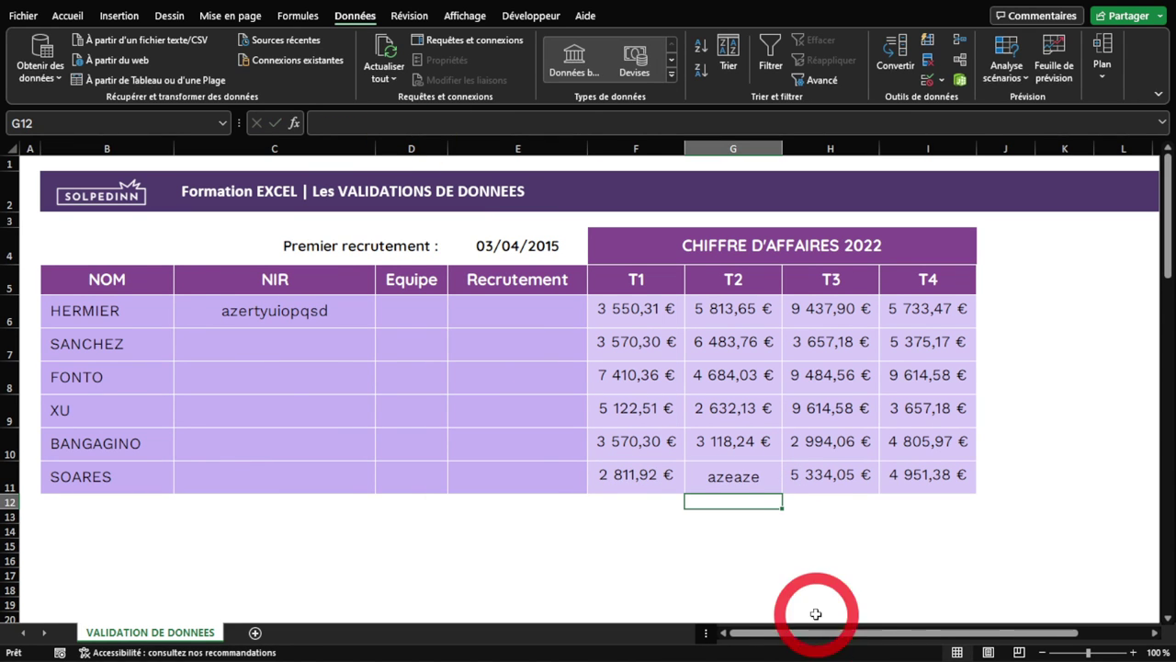
key(ctrl+z)
click(625, 441)
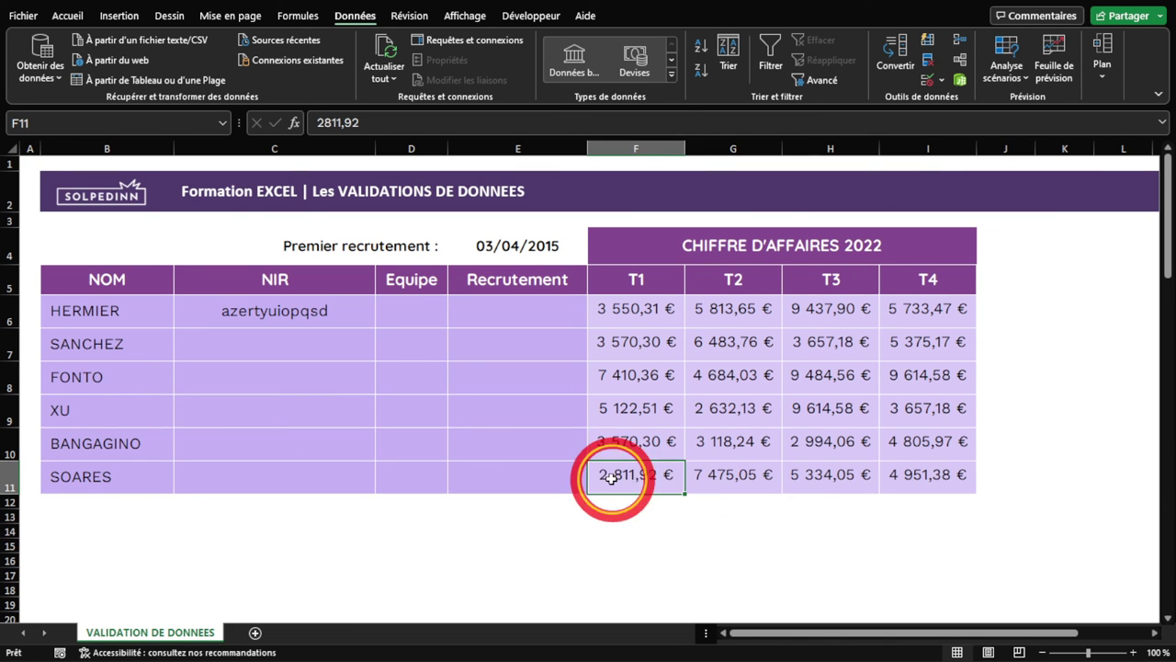
- Copy G8 and paste only its Validation onto F11:I11 via Collage spécial
drag(640, 484, 933, 478)
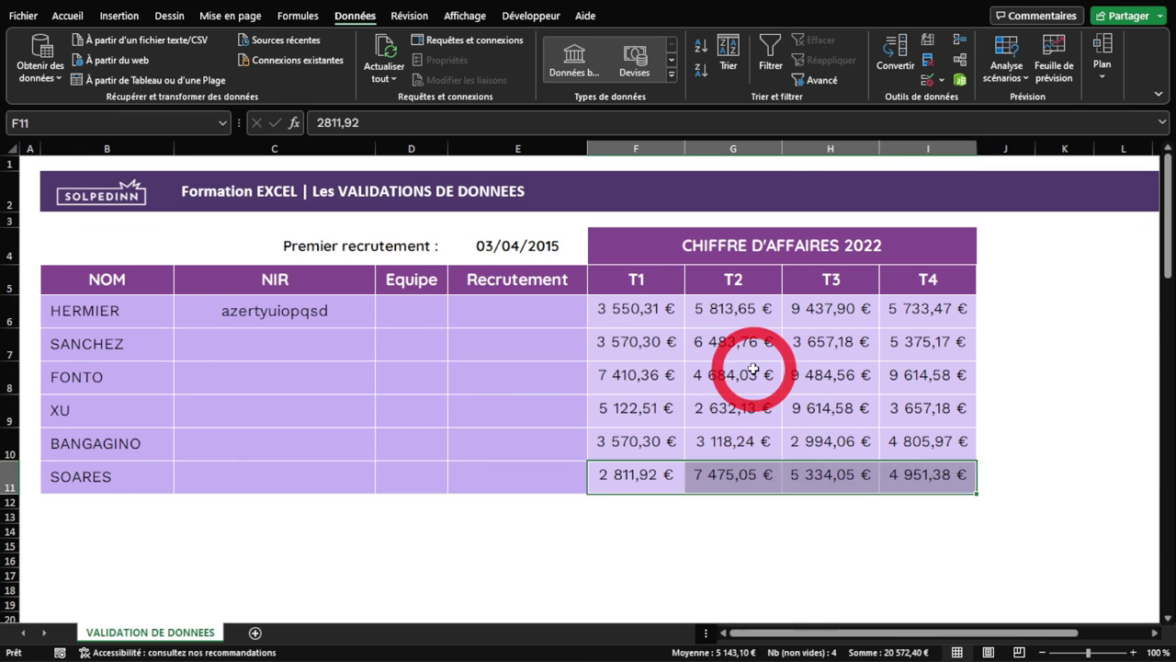
click(726, 377)
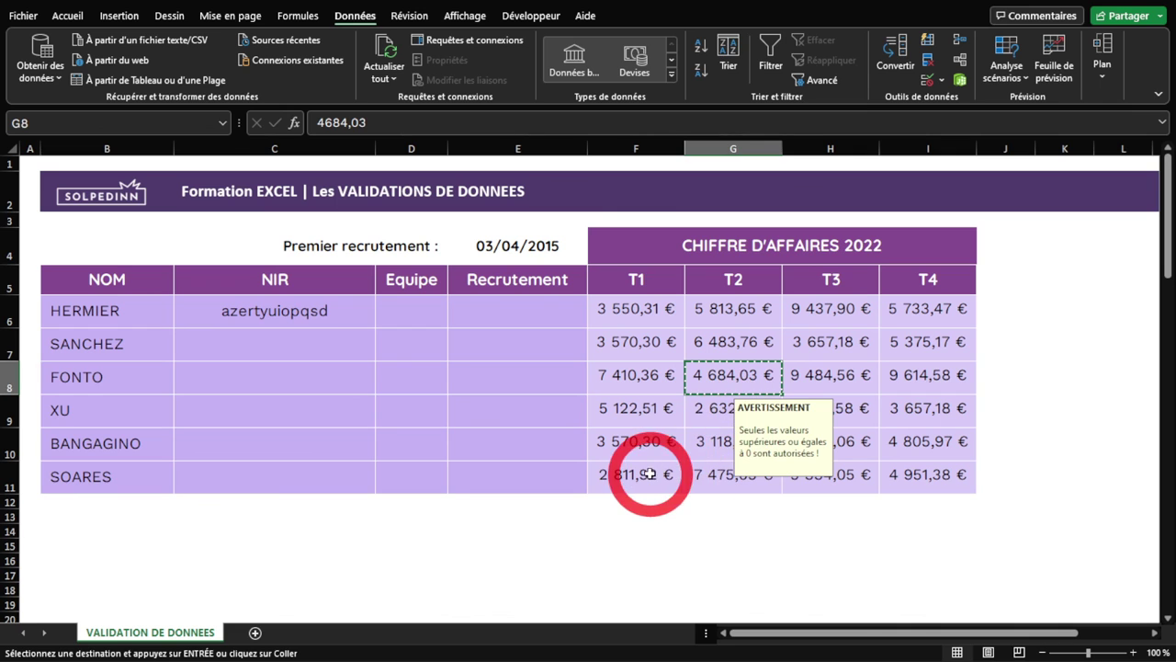
drag(631, 476, 942, 474)
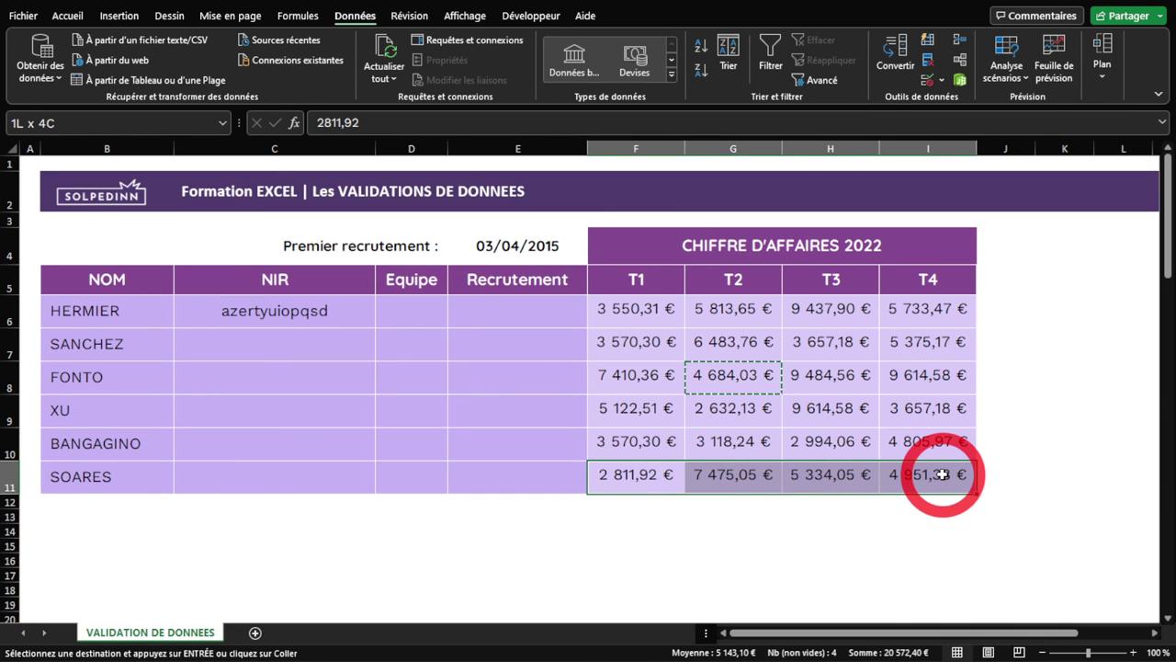
right_click(772, 479)
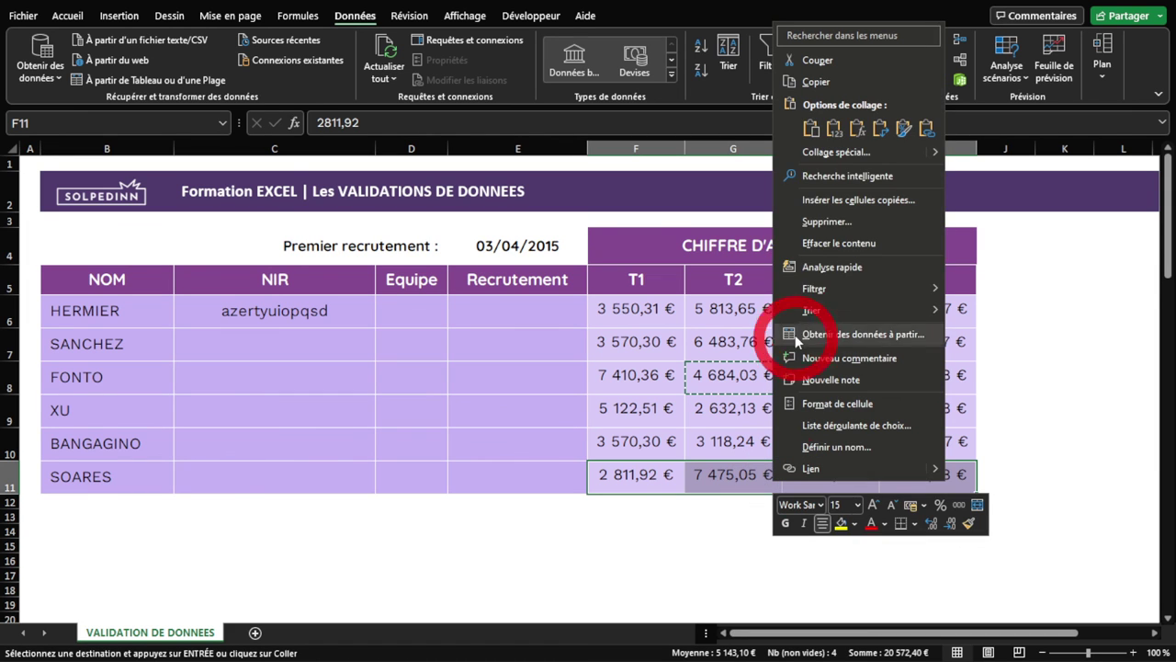
click(925, 152)
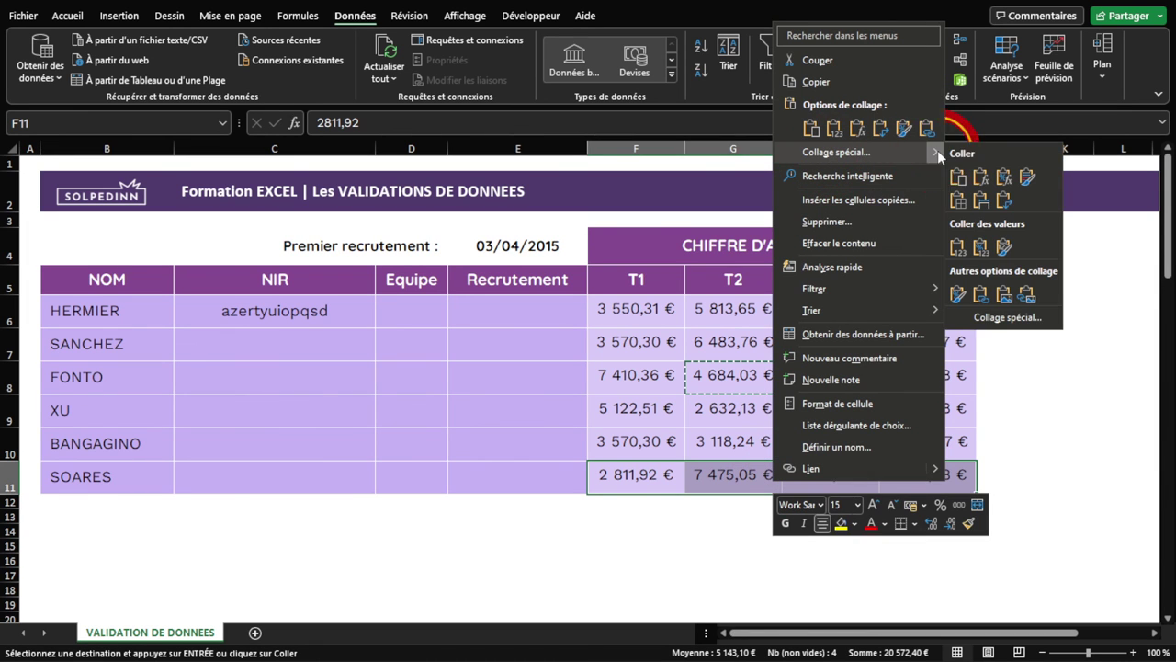
click(989, 320)
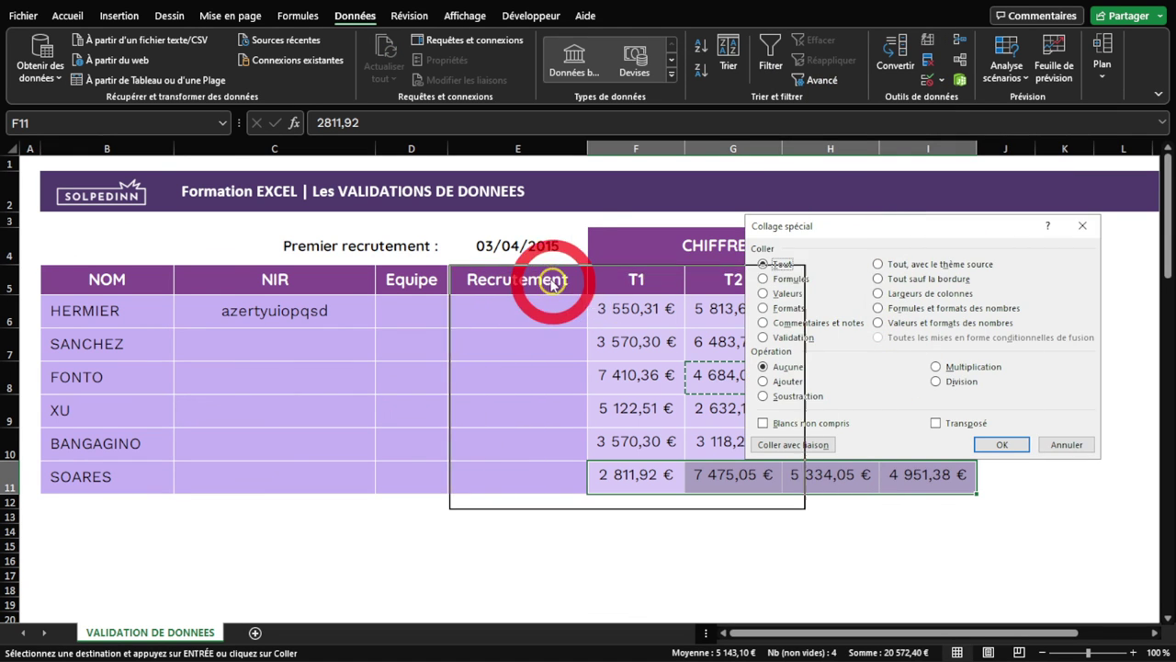
drag(848, 233, 529, 274)
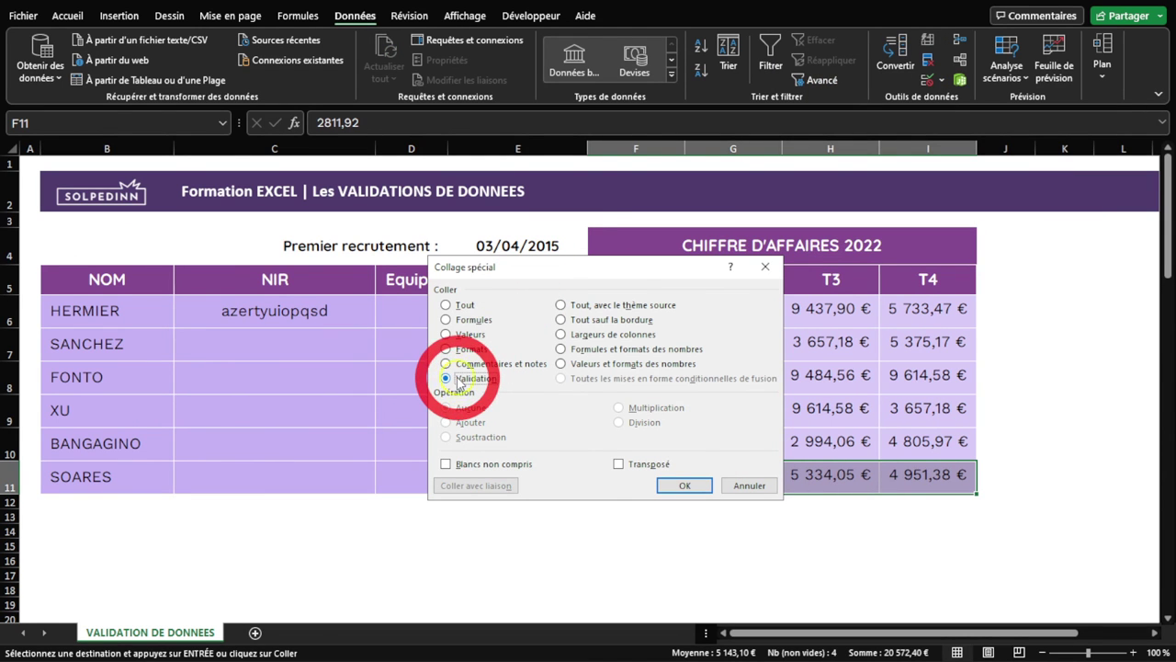
click(684, 486)
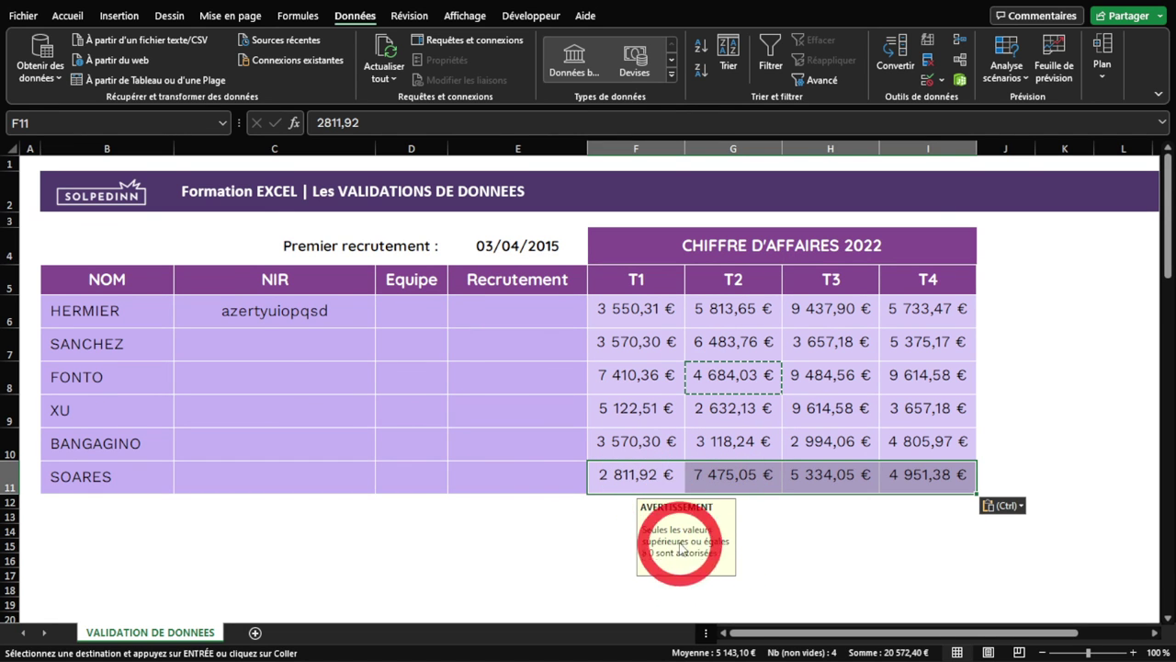
- Verify G11 rejects the text azeaz again and cancel the entry
click(731, 486)
text(azeaz)
key(Return)
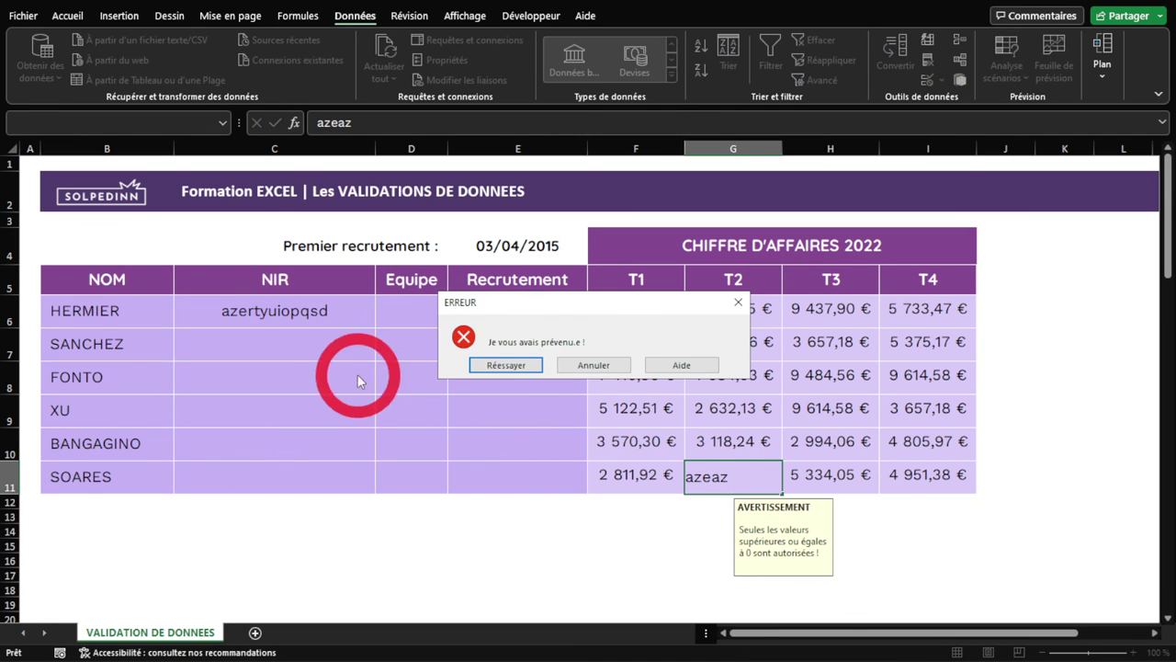
click(594, 365)
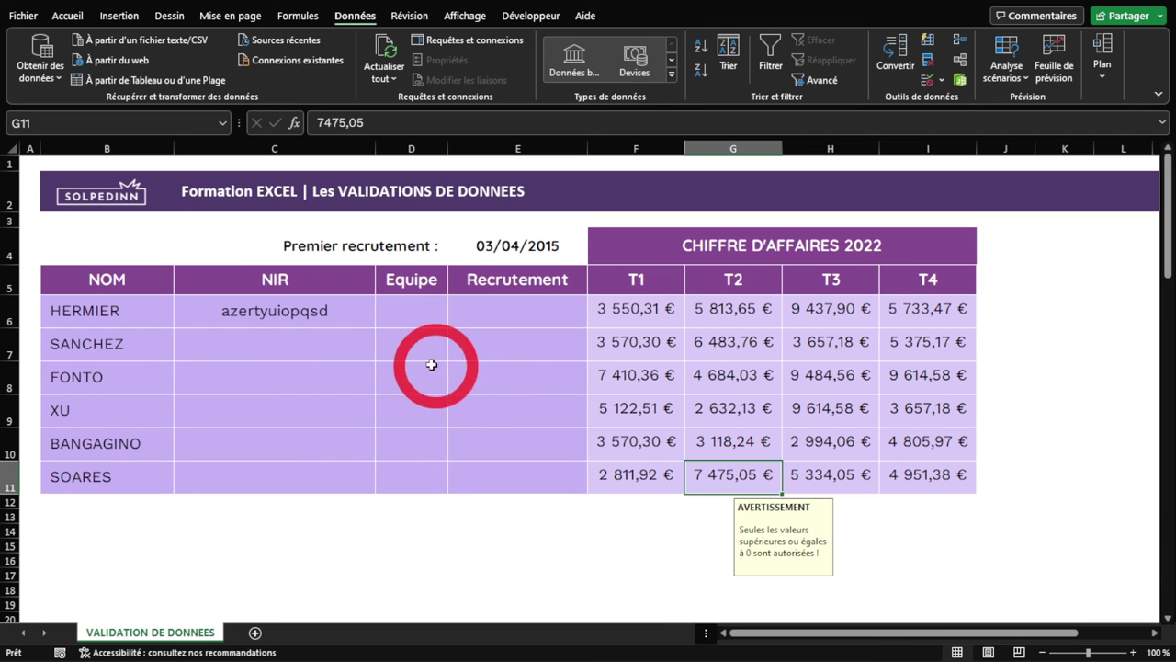
click(131, 247)
ctrl+scroll(76, 206, up, 1)
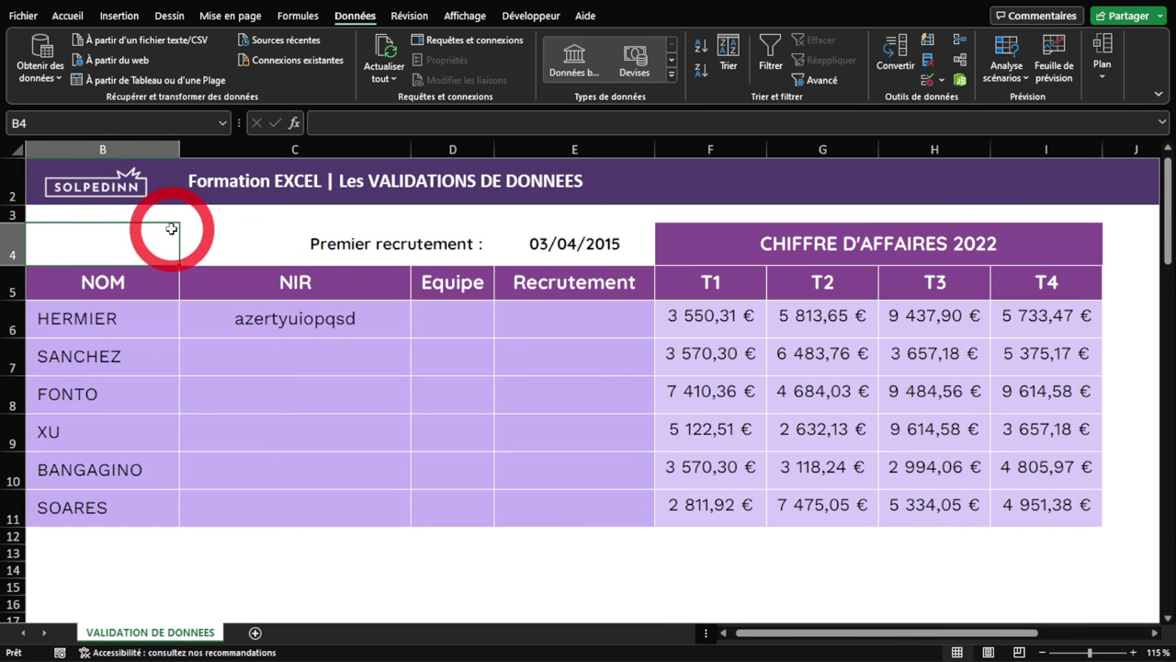
key(ctrl+Home)
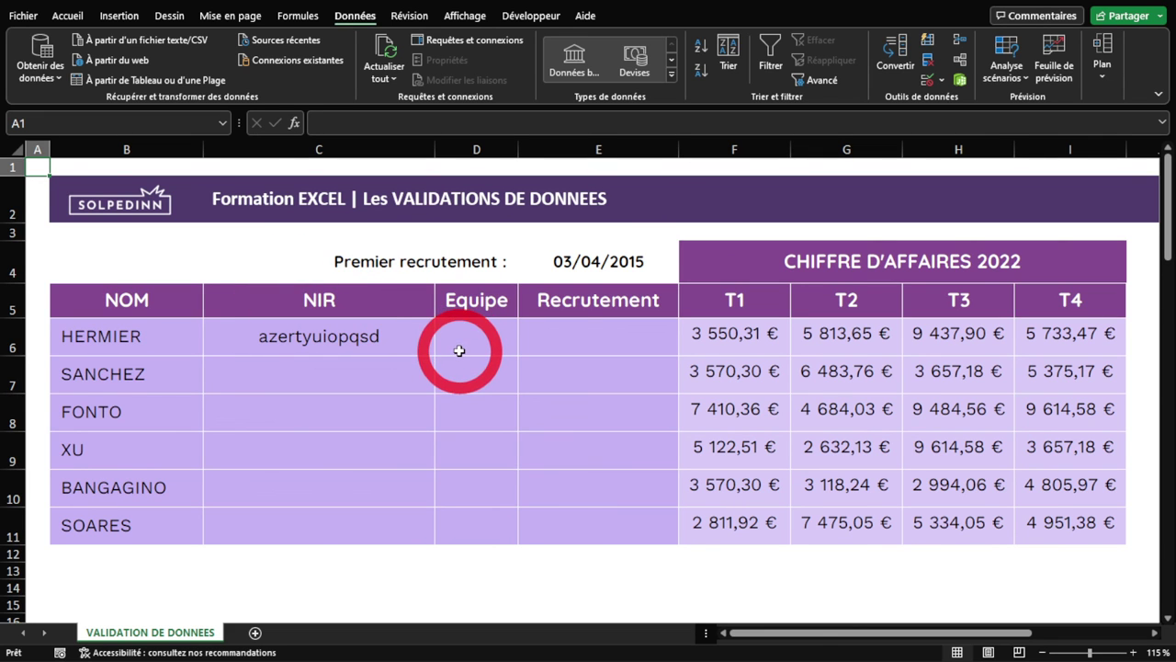
drag(460, 341, 467, 527)
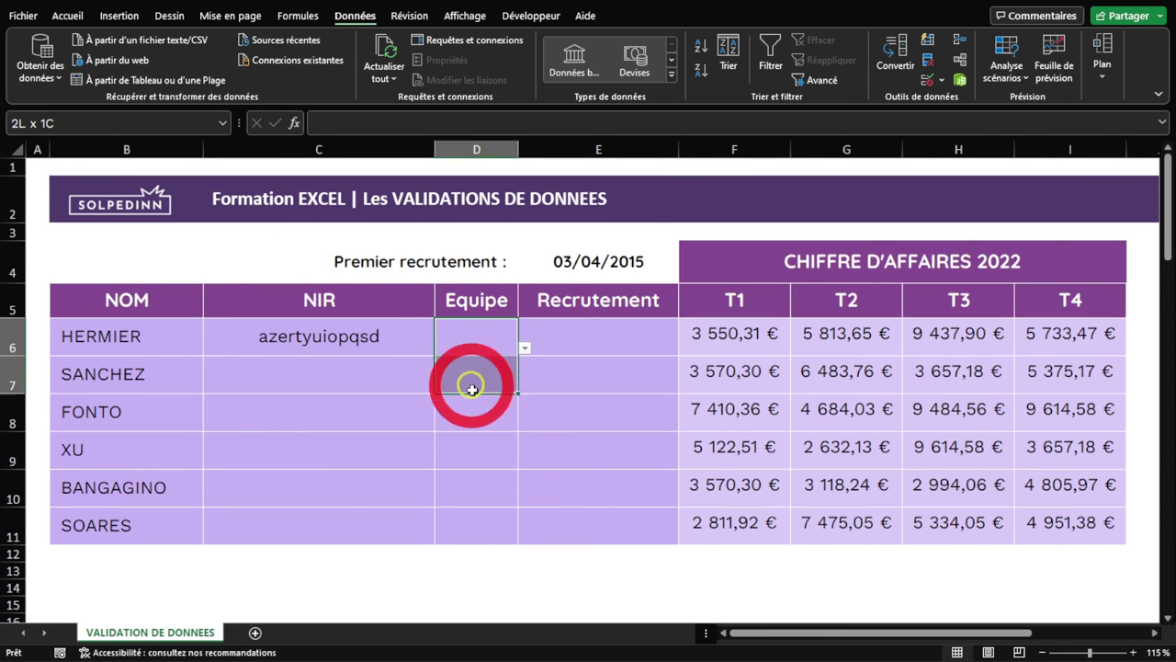
click(525, 349)
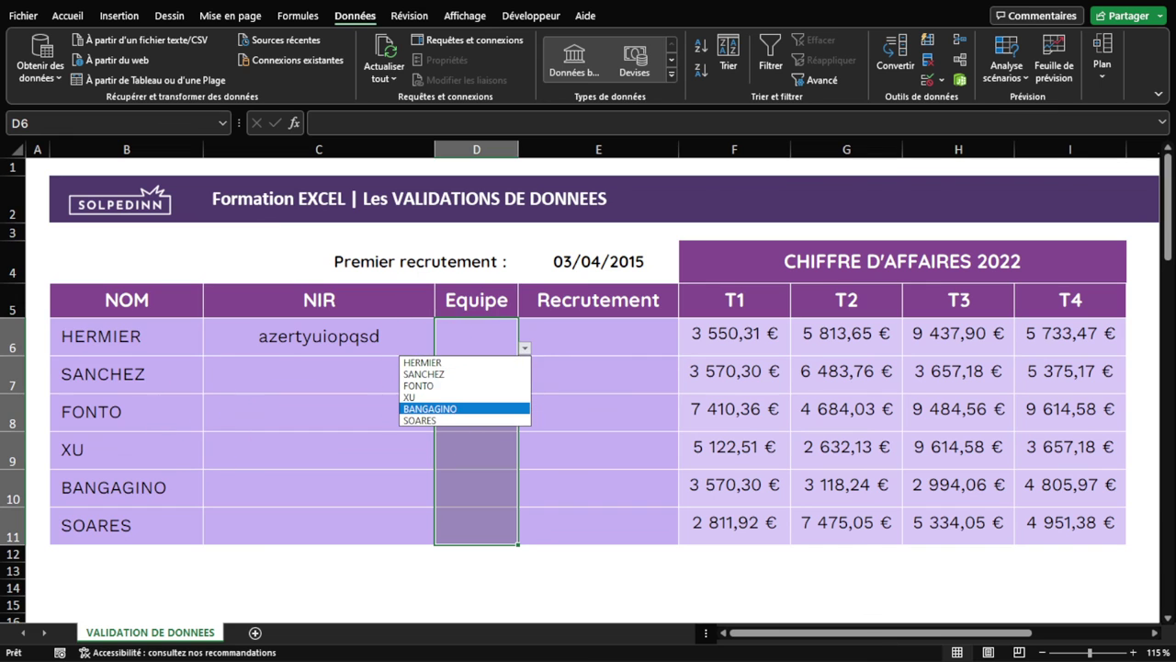
click(573, 418)
click(599, 424)
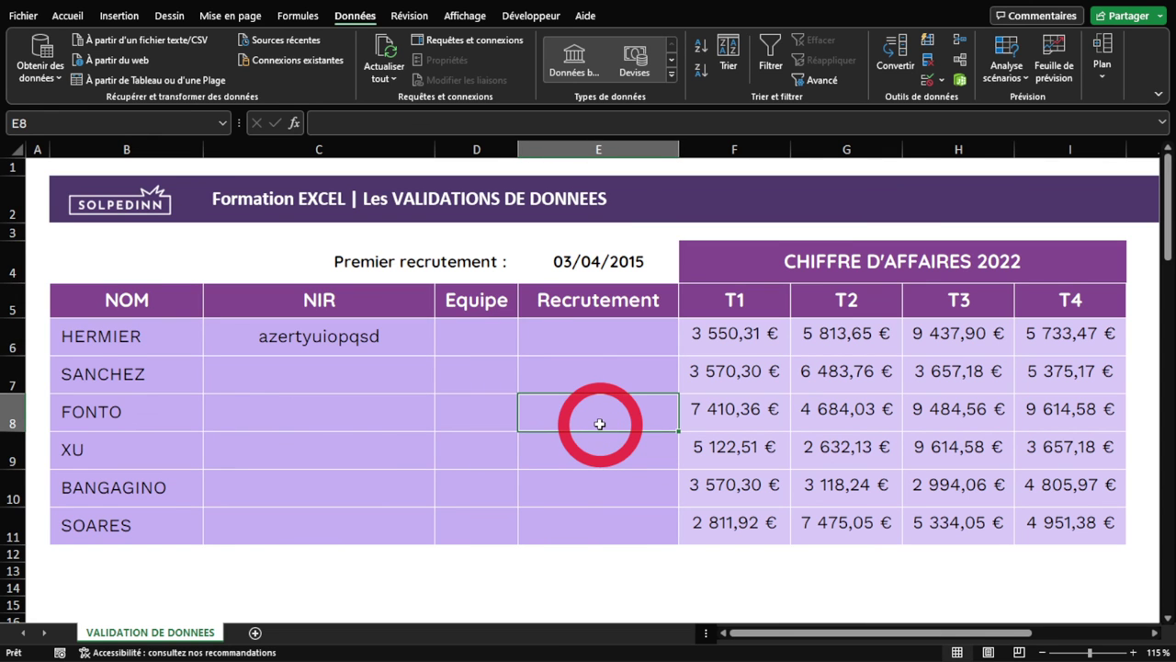